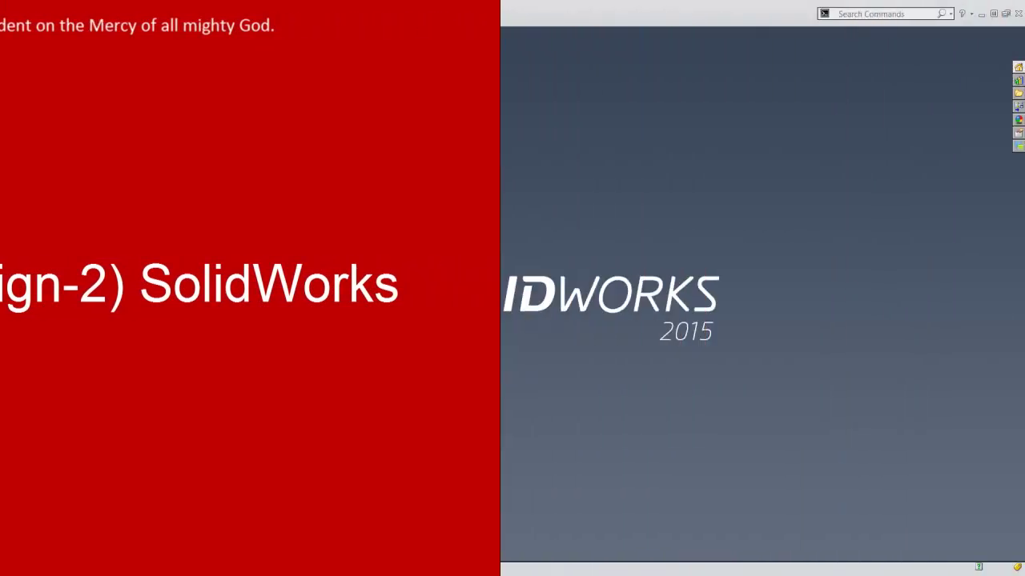
Step: Activate the empty SOLIDWORKS 2015 window once the title slide is gone
click(522, 298)
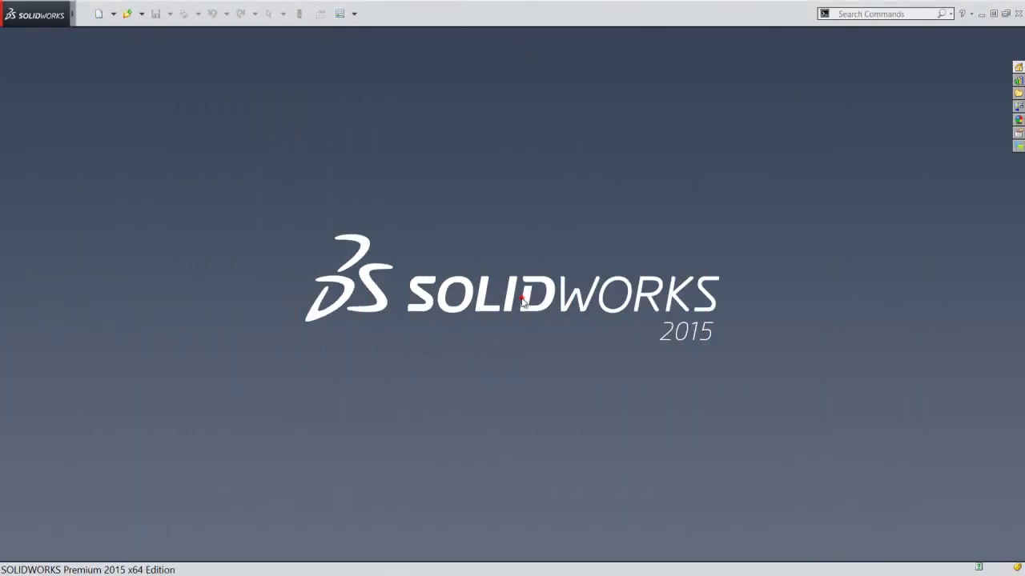
Step: Create a new part from the IPS template and start a sketch on the Front Plane
click(99, 14)
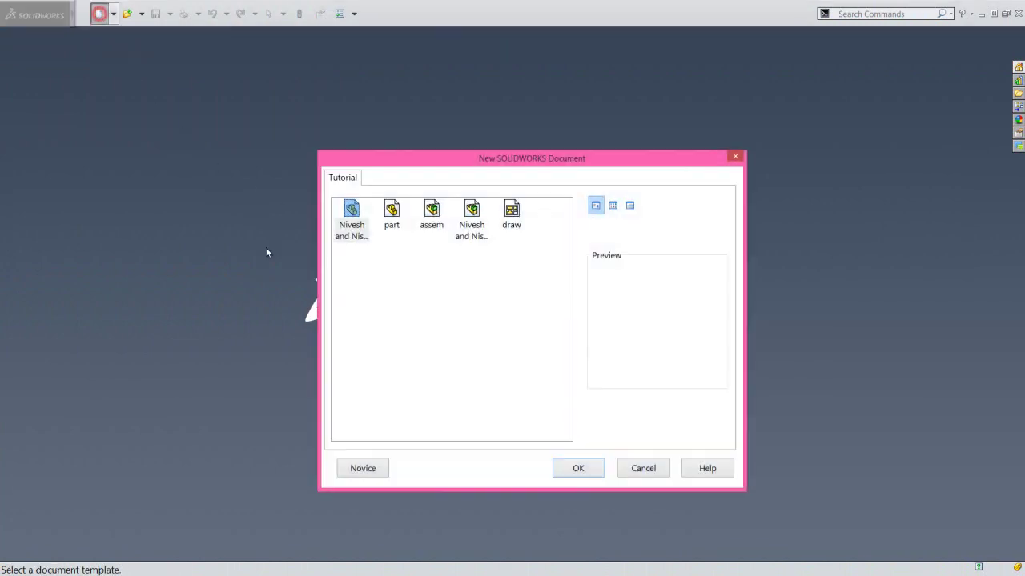
click(355, 226)
click(562, 474)
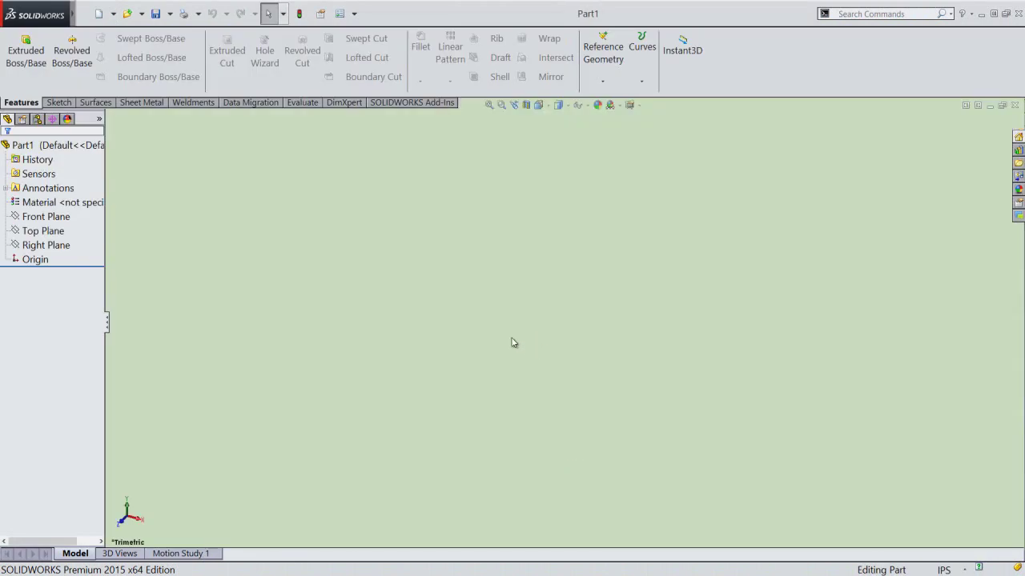
click(45, 217)
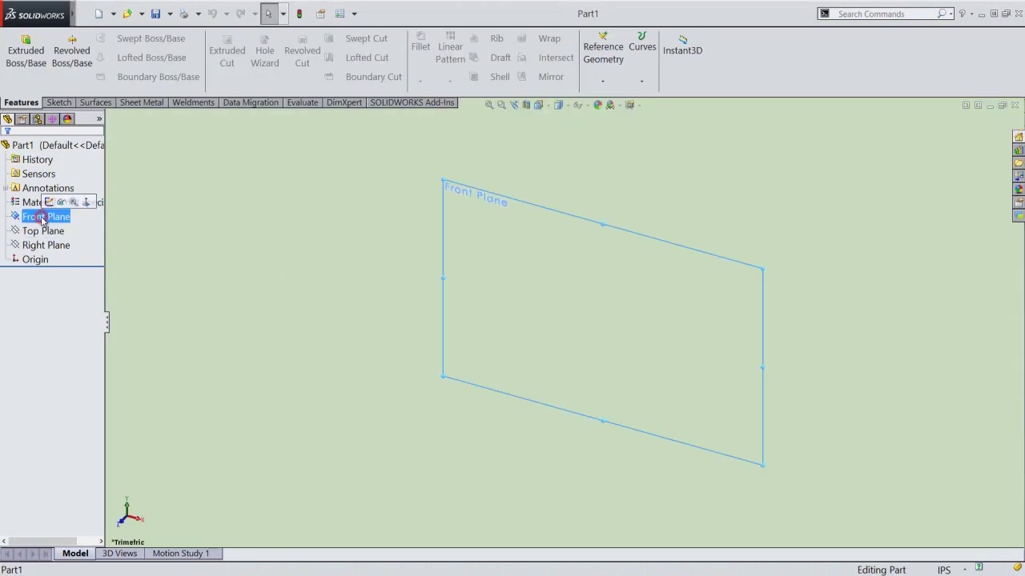
click(47, 203)
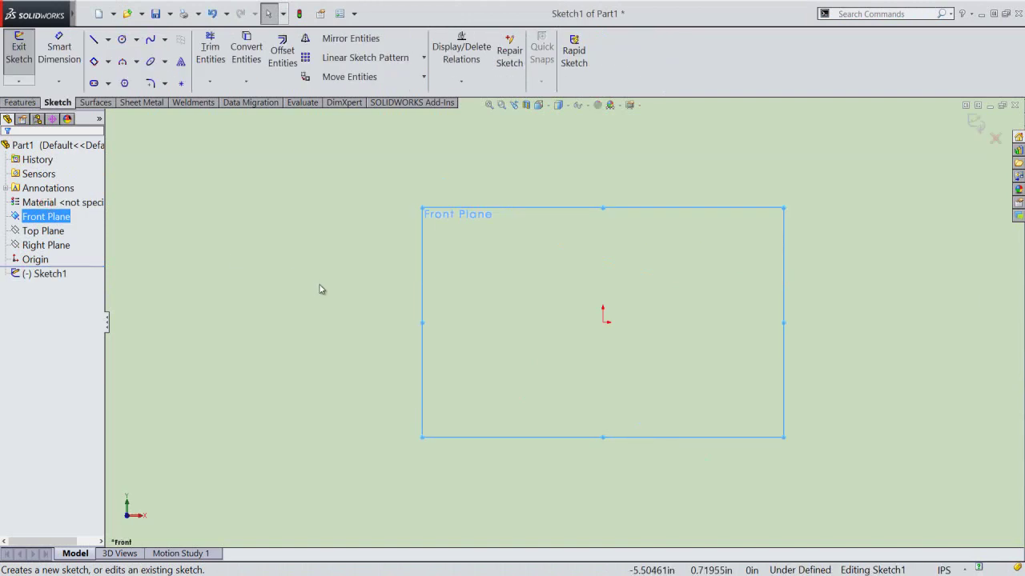
click(319, 285)
Step: Draw an infinite vertical centerline through the origin
right_click(652, 251)
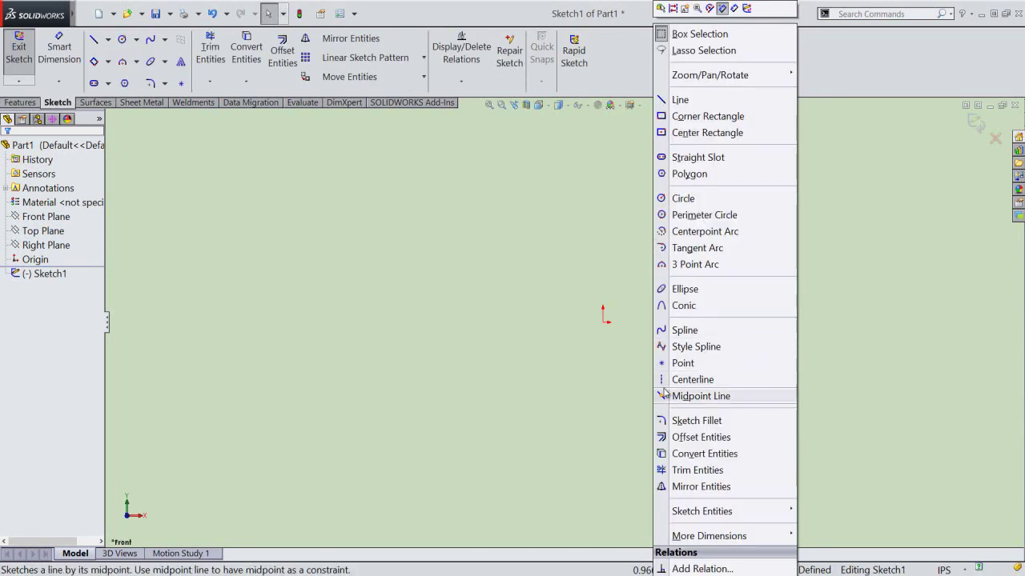
click(669, 382)
click(38, 282)
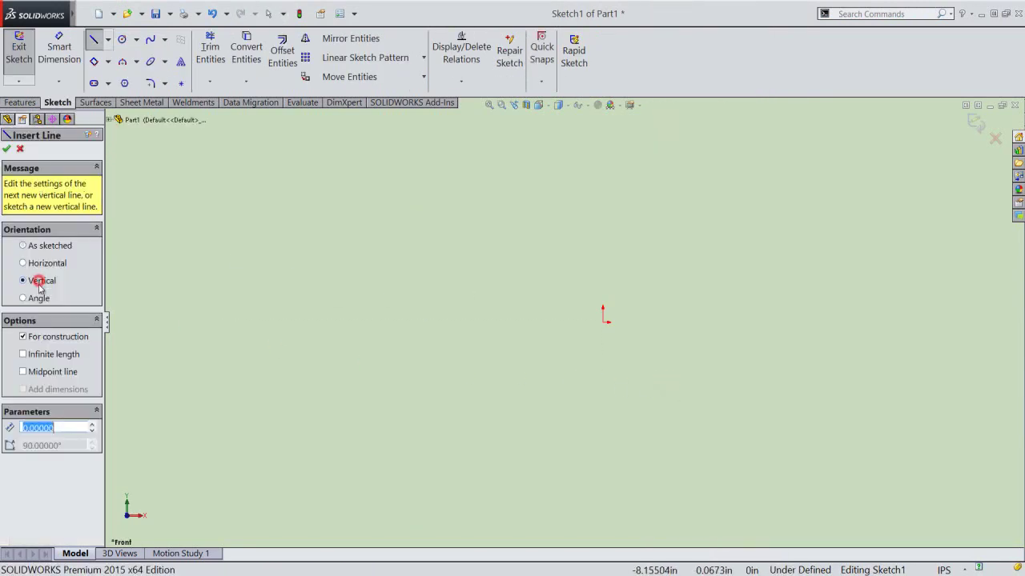
click(36, 359)
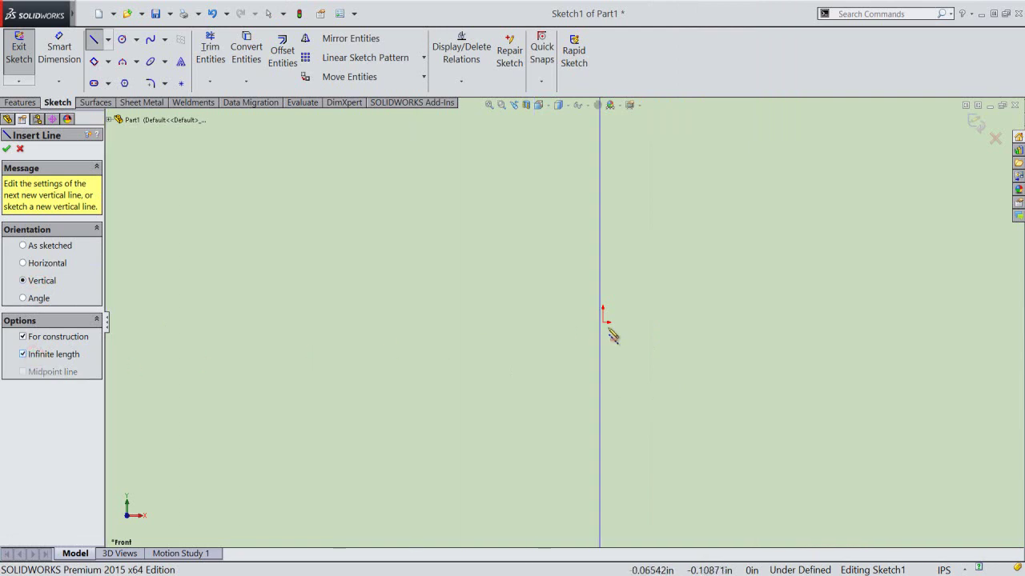
click(603, 323)
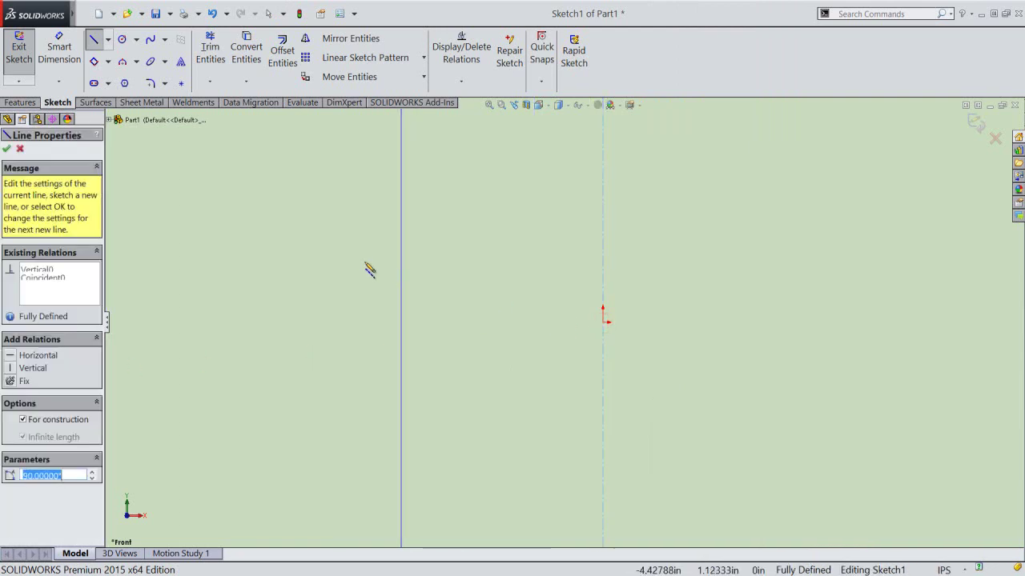
click(5, 150)
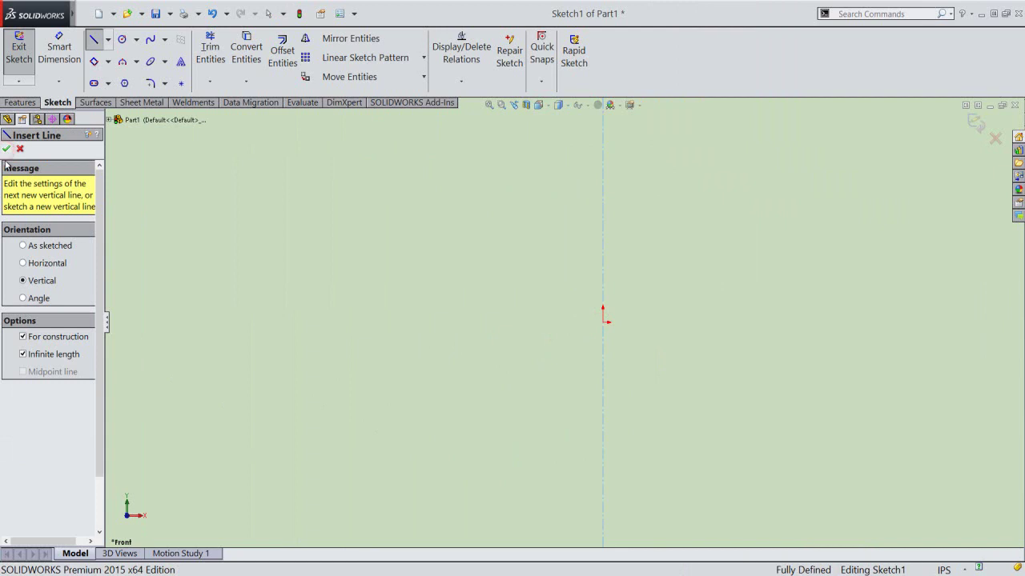
Step: Add an infinite horizontal centerline through the origin
click(23, 264)
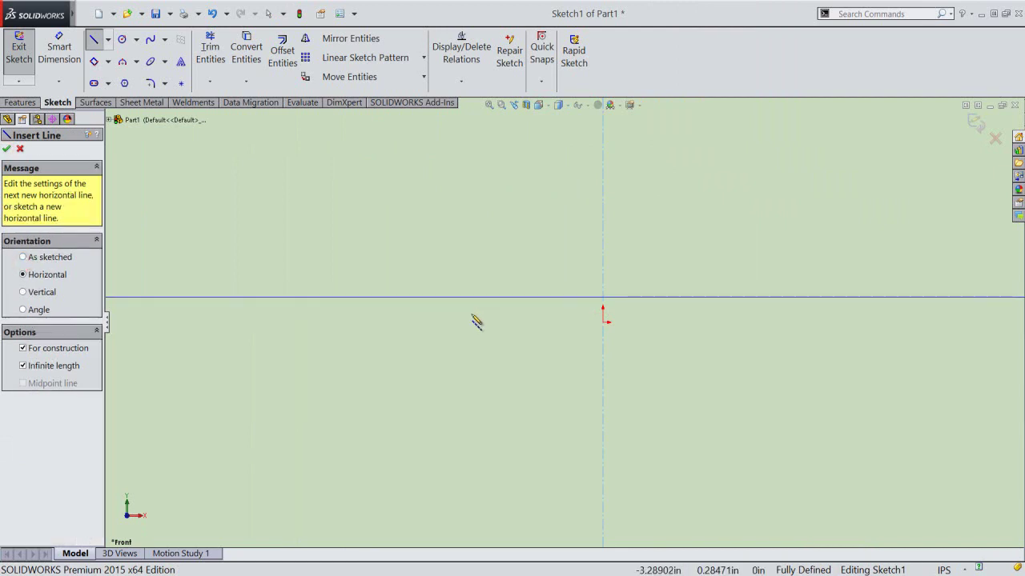
click(604, 323)
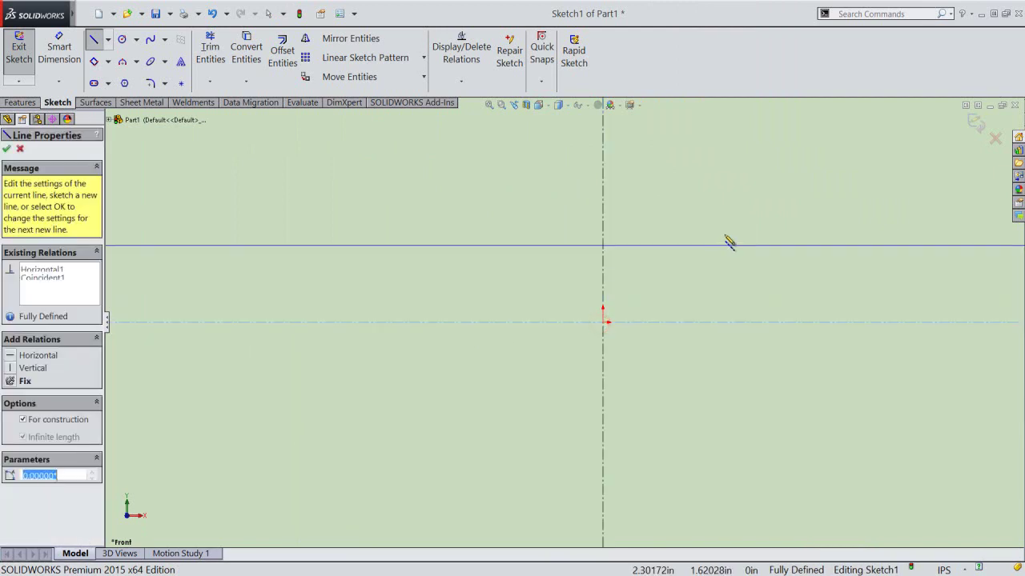
right_click(728, 234)
click(743, 247)
click(656, 157)
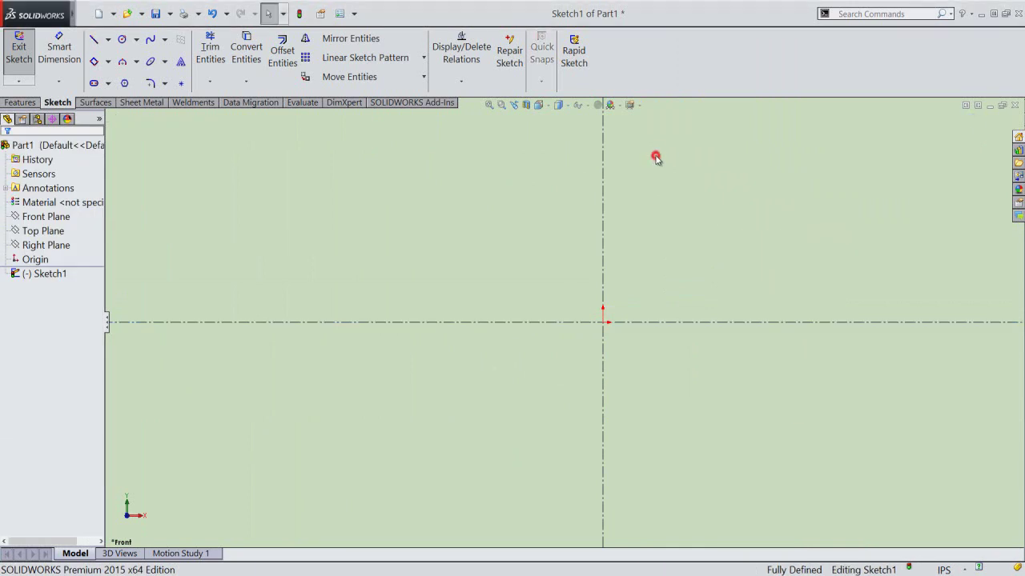
click(952, 570)
Step: Set document length units to fractional inches with denominator 32 and no decimals
click(873, 549)
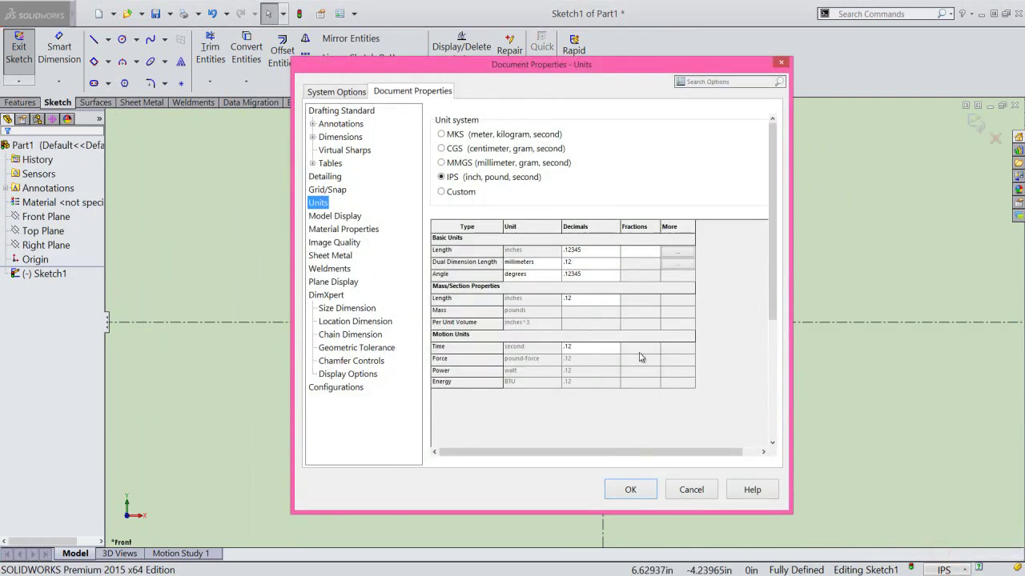
drag(588, 69, 594, 91)
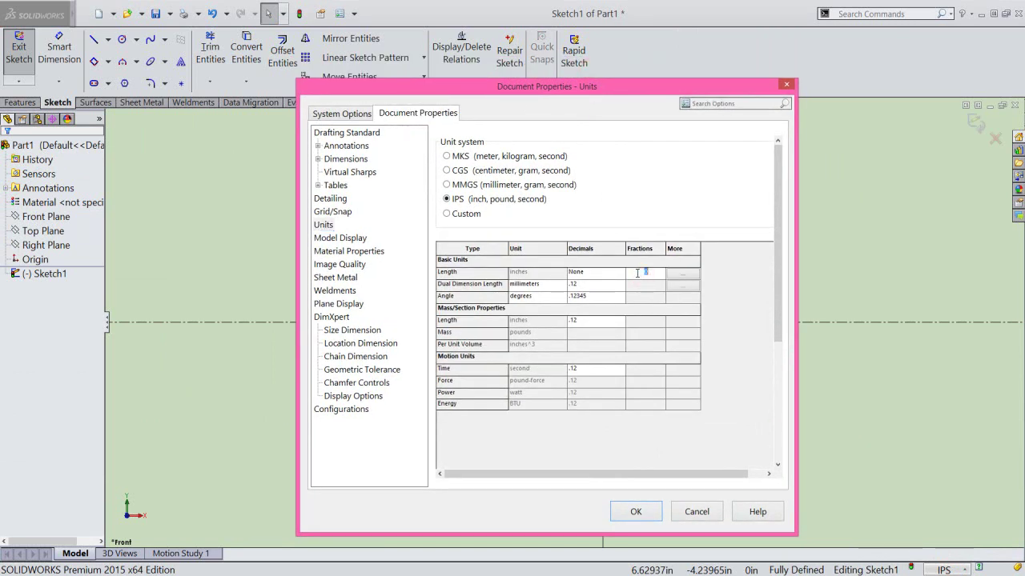
click(655, 509)
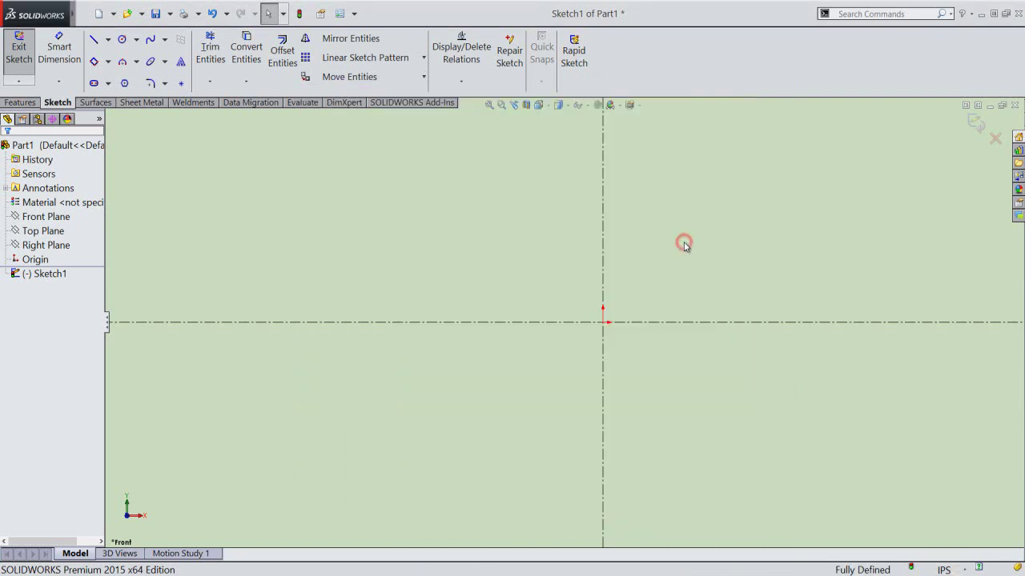
Step: Draw a 5/8 in vertical line on the centerline above the origin
right_click(684, 245)
click(703, 123)
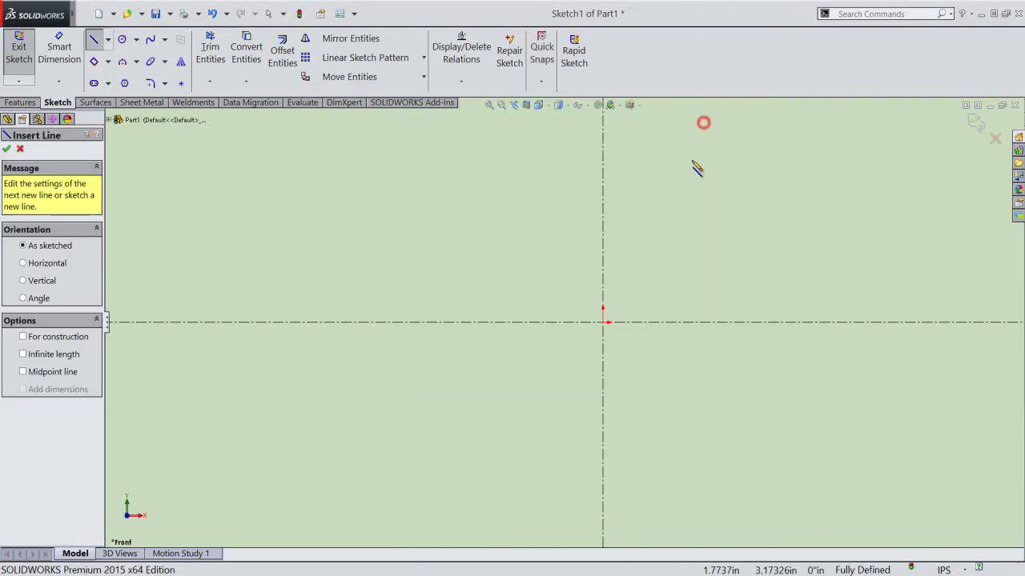
click(602, 237)
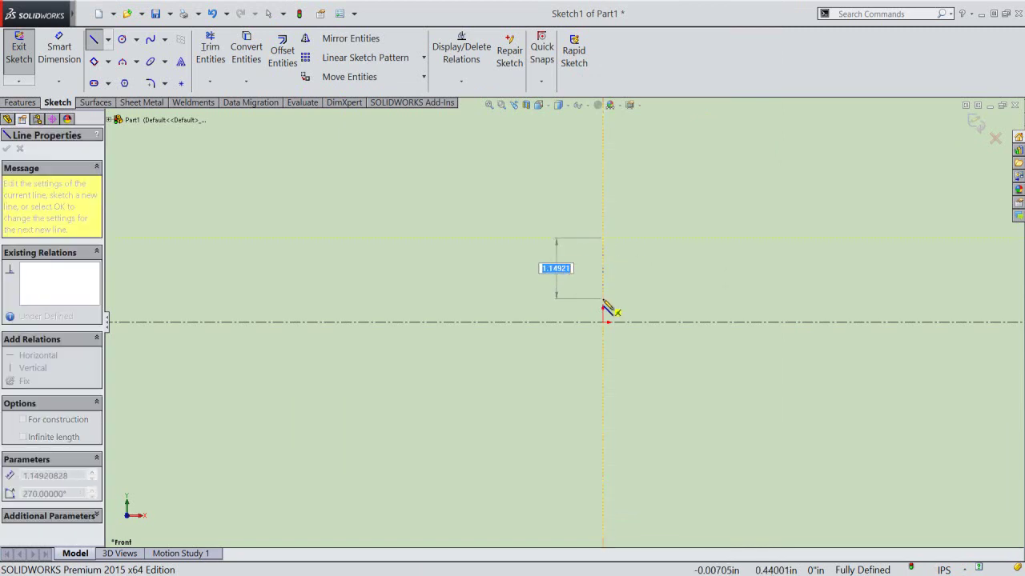
text(5/8)
key(Return)
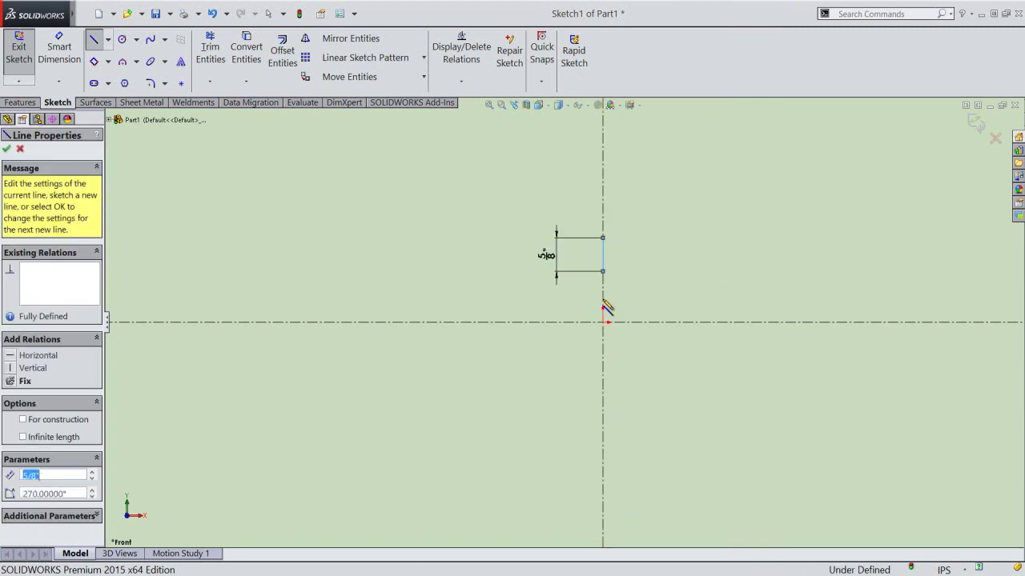
key(Escape)
right_click(640, 222)
click(653, 229)
scroll(614, 263, down, 3)
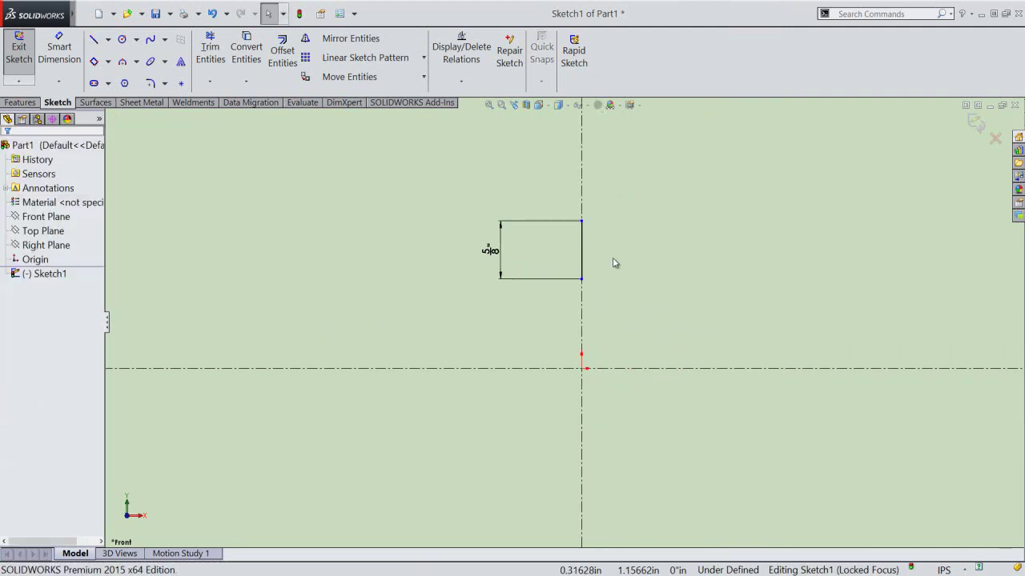
Step: Make the 5/8 in line's midpoint coincident with the origin
click(464, 83)
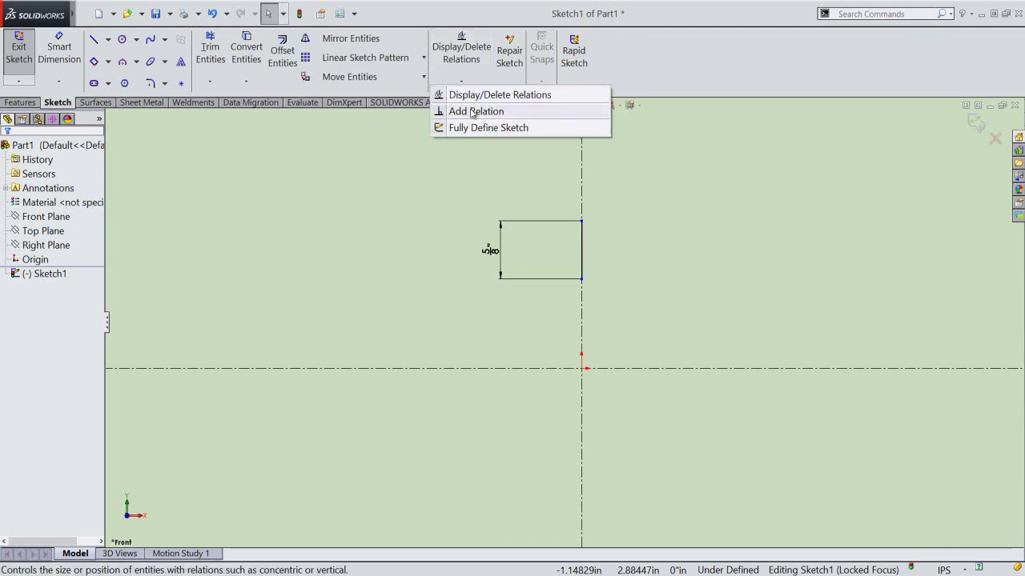
click(470, 111)
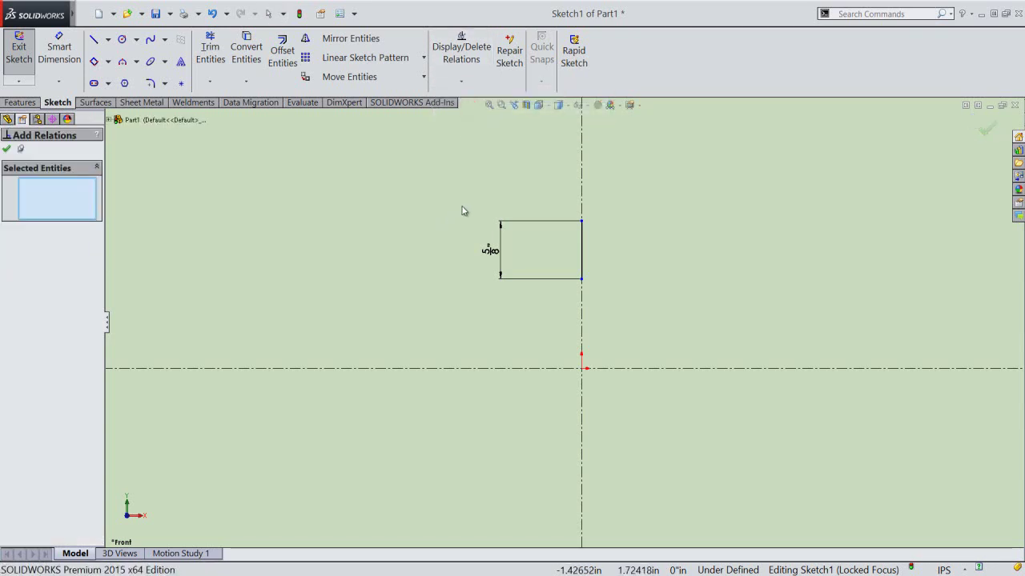
right_click(582, 252)
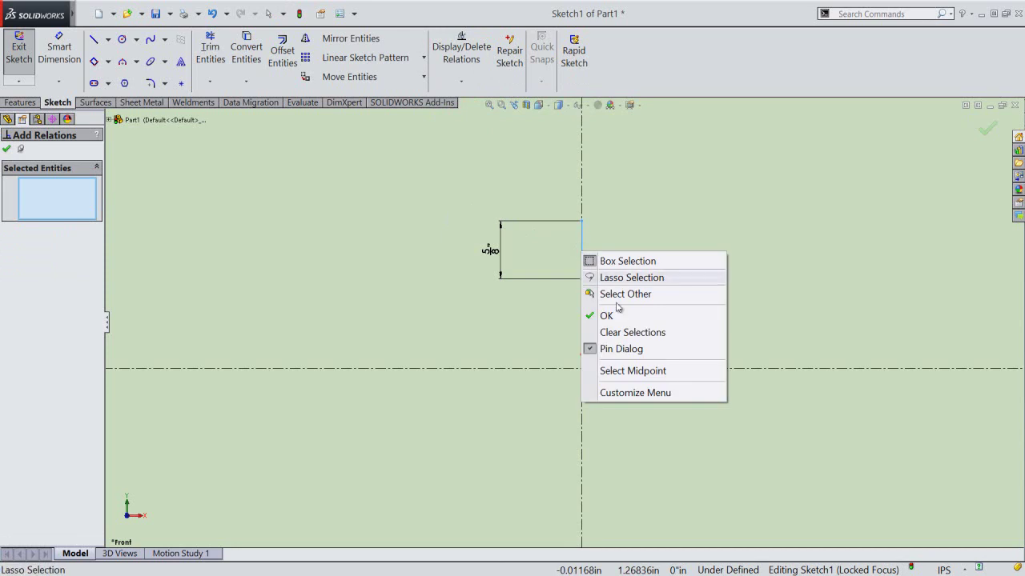
click(643, 372)
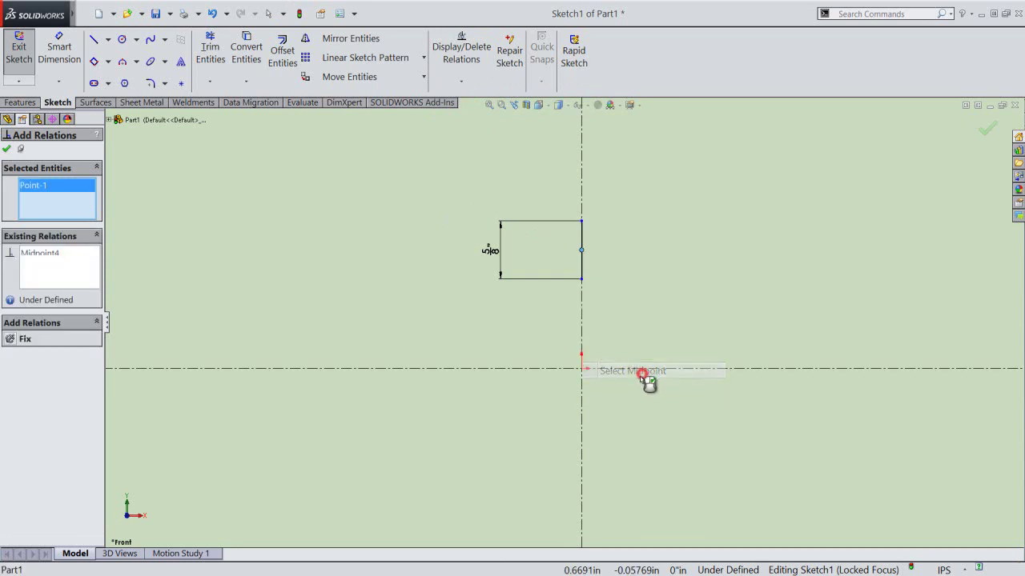
click(582, 370)
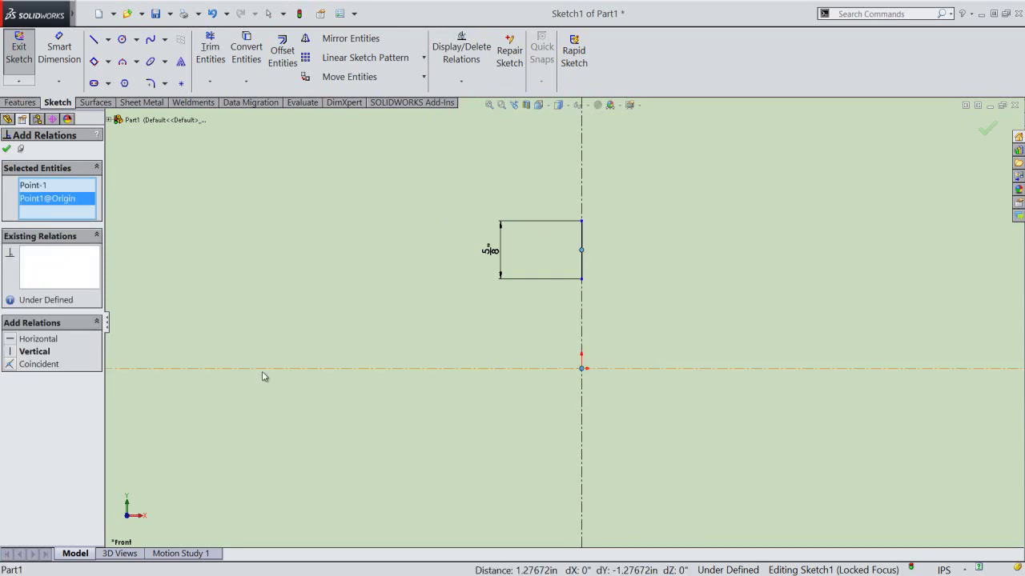
click(11, 365)
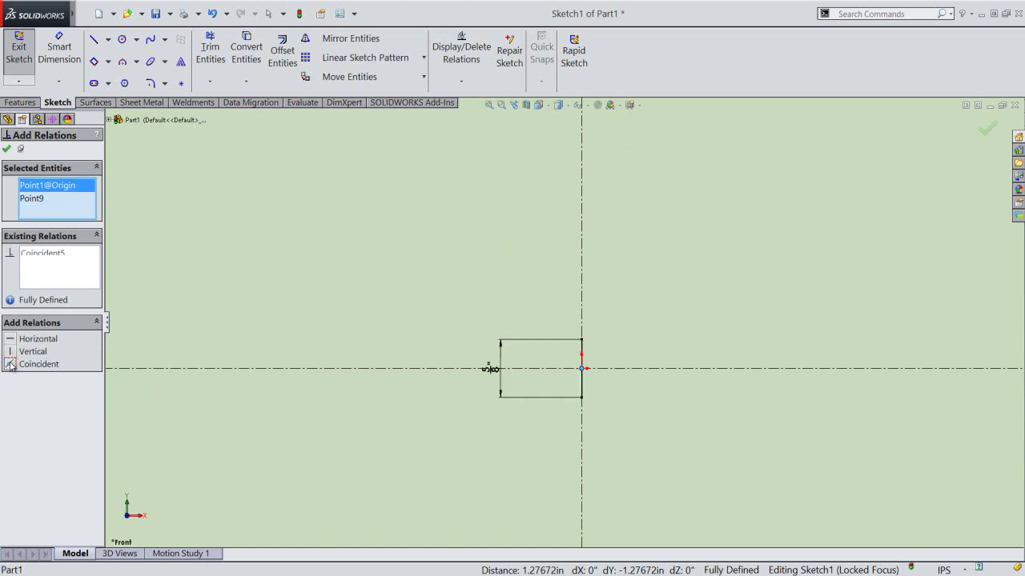
click(8, 149)
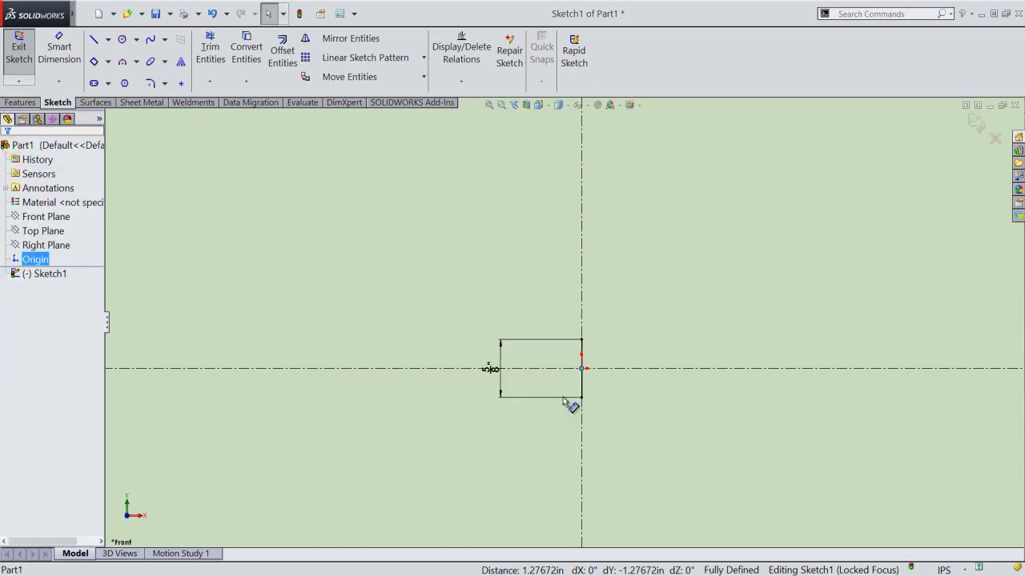
click(672, 329)
Step: Drag the 5/8 in dimension close beside the line
scroll(584, 323, down, 3)
scroll(583, 323, down, 3)
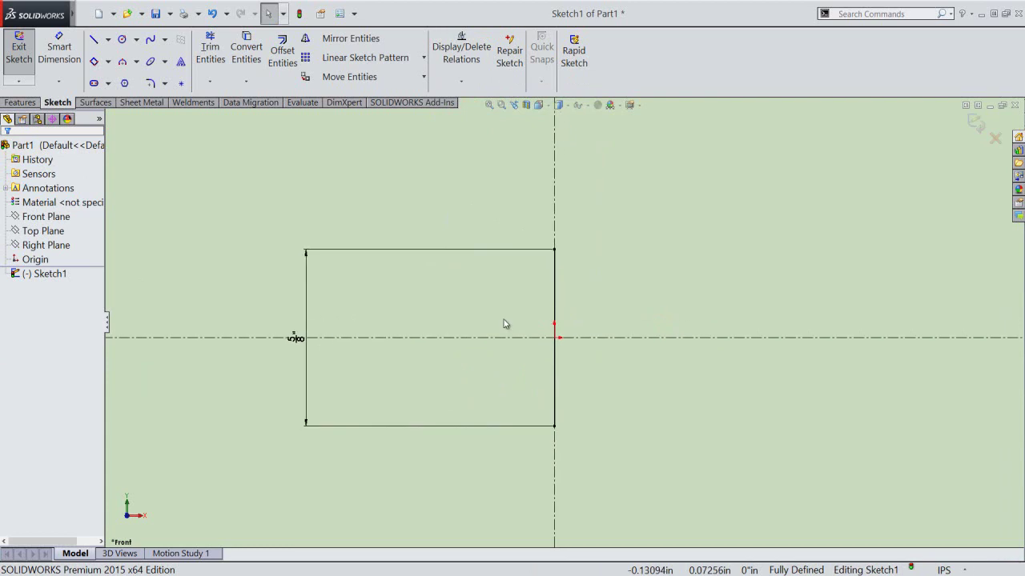
drag(297, 339, 491, 349)
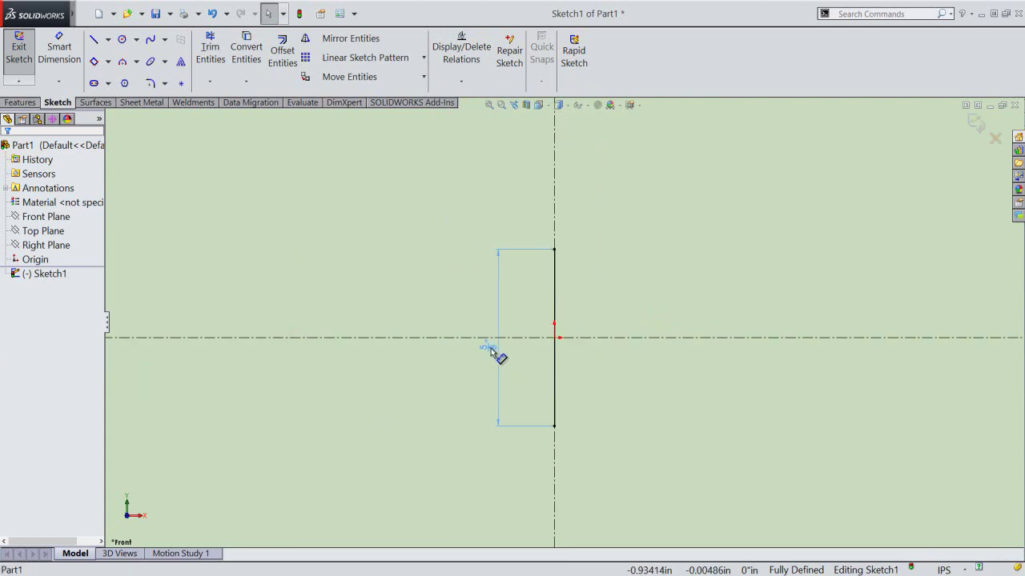
click(603, 358)
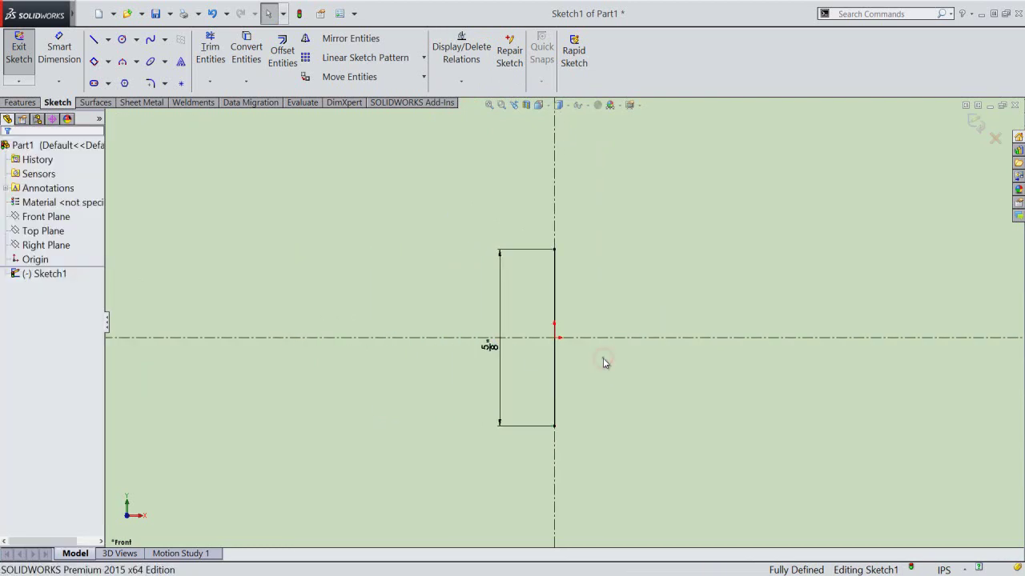
right_click(603, 358)
Step: Draw the lower stepped lines of 1/4 in, 1/16 in and 1/8 in from the line's bottom end
click(629, 124)
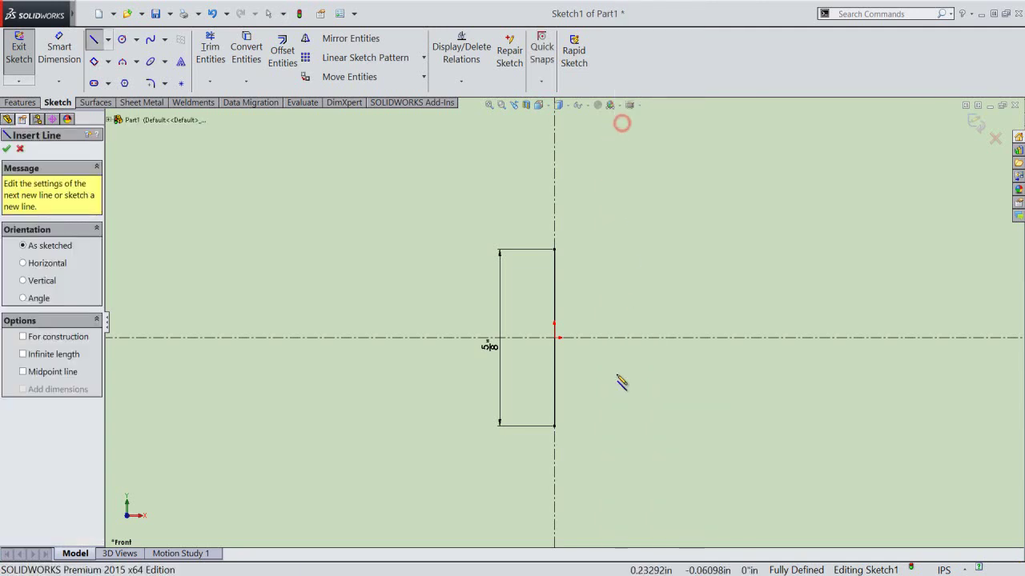
click(554, 427)
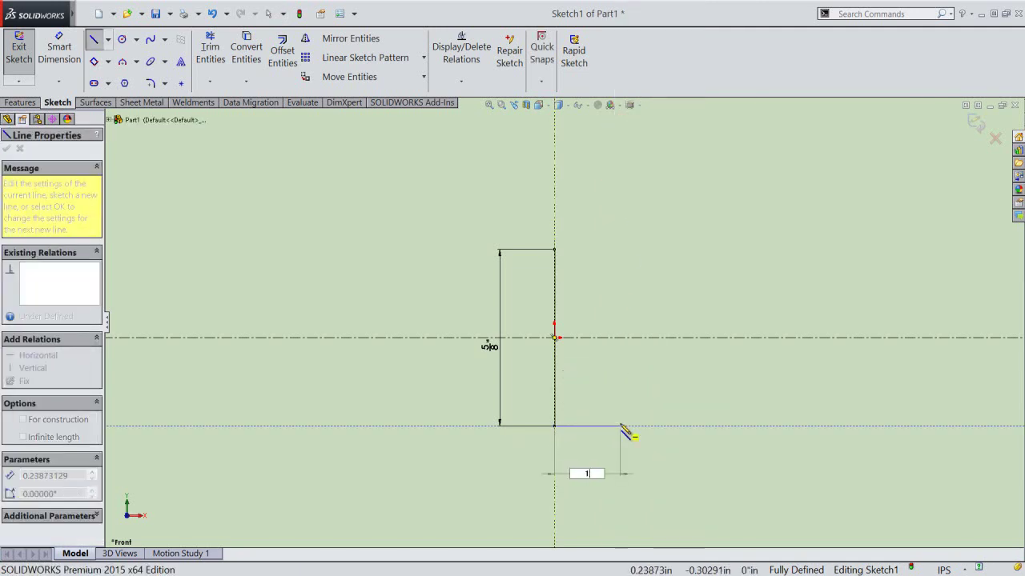
click(622, 426)
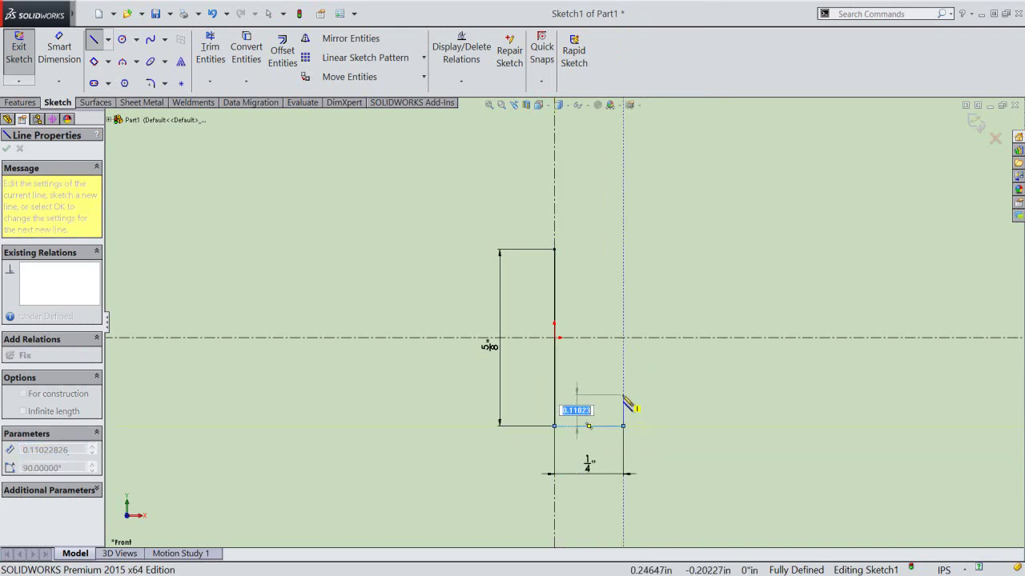
text(1/4)
click(623, 356)
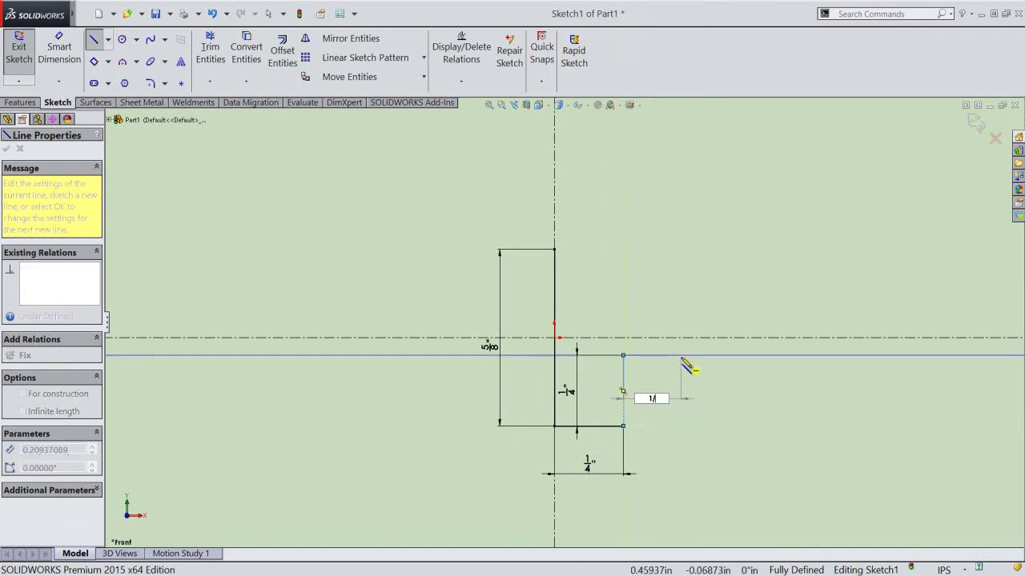
key(Return)
text(1/16")
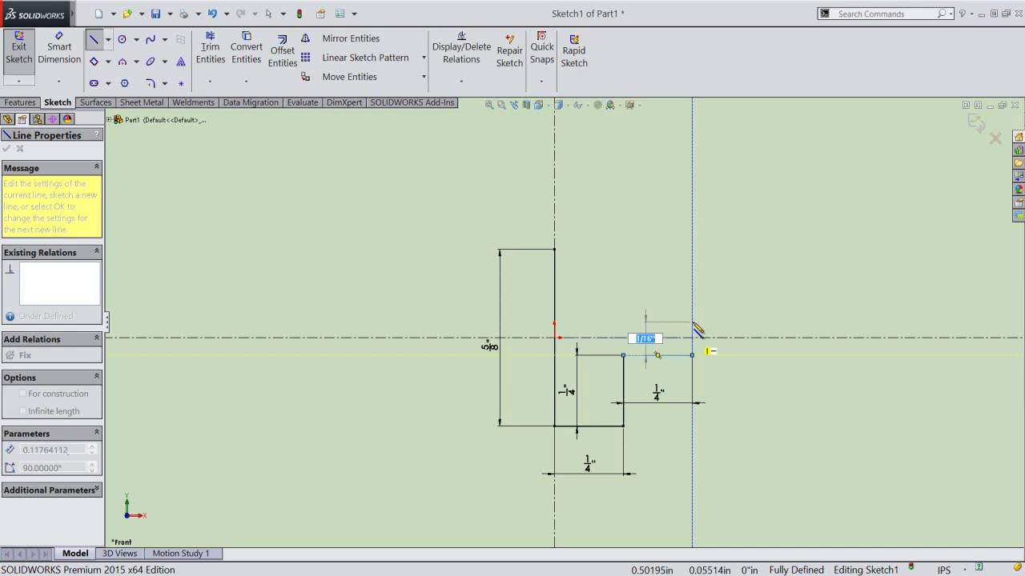
key(Return)
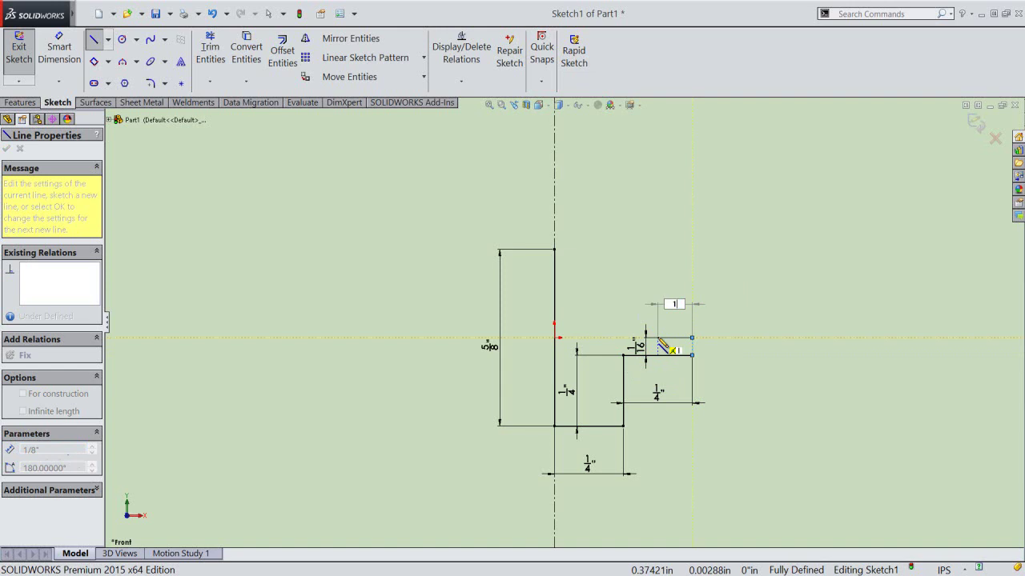
key(Return)
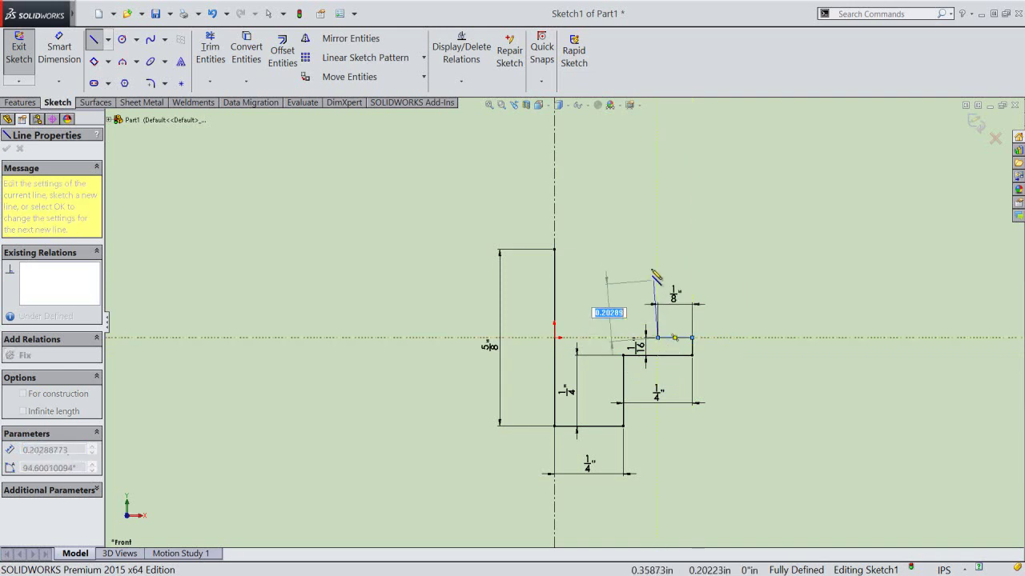
right_click(661, 274)
click(665, 280)
key(Escape)
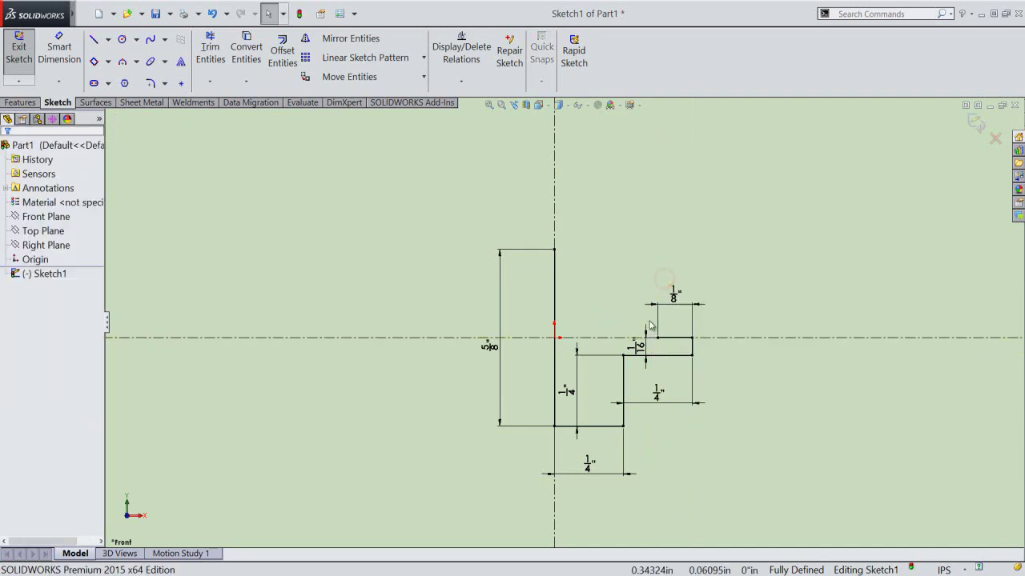
scroll(592, 232, down, 1)
Step: Draw the upper step lines of 1/16 in and 1/8 in from the profile's top end
right_click(590, 230)
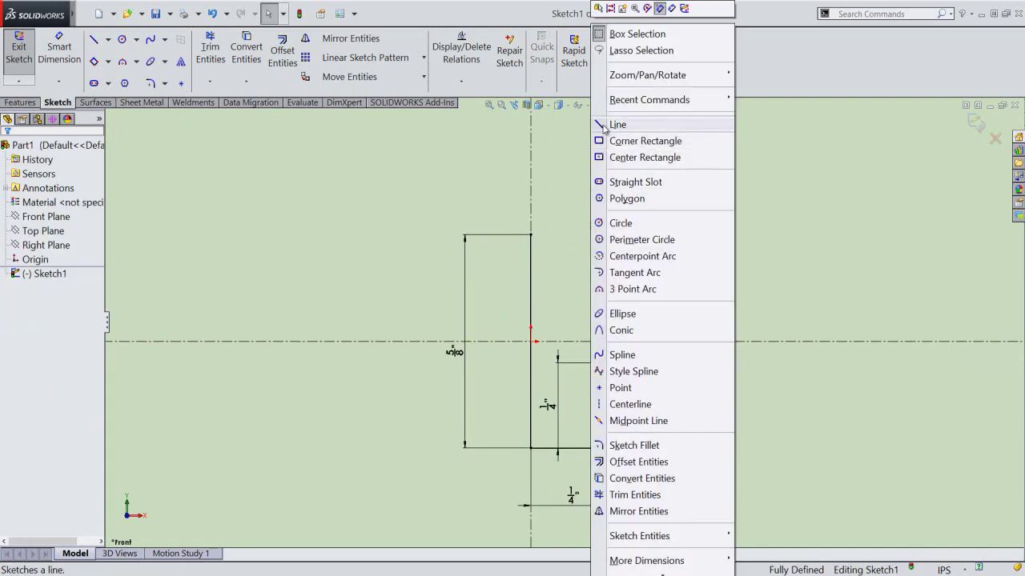
click(618, 124)
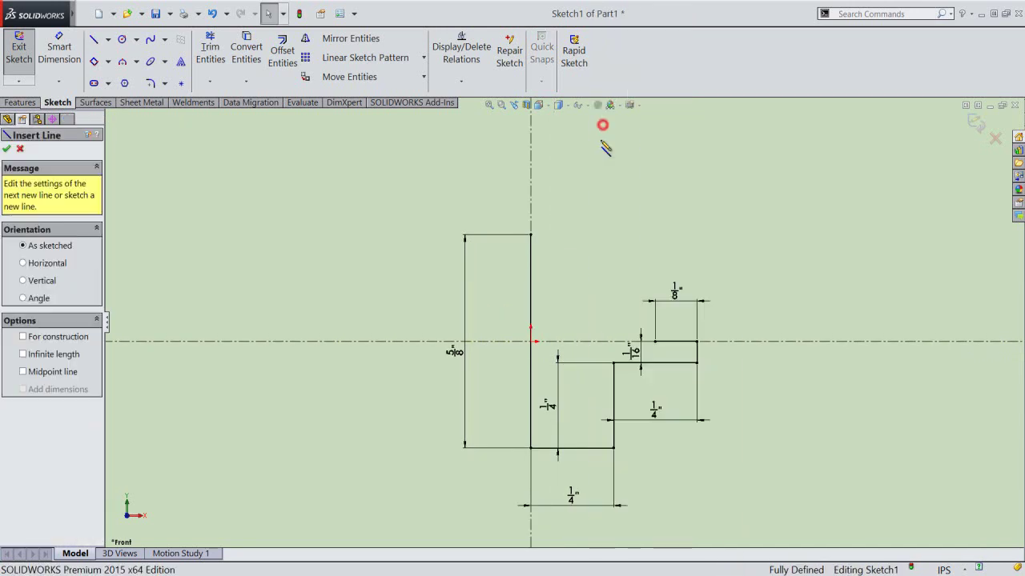
click(530, 235)
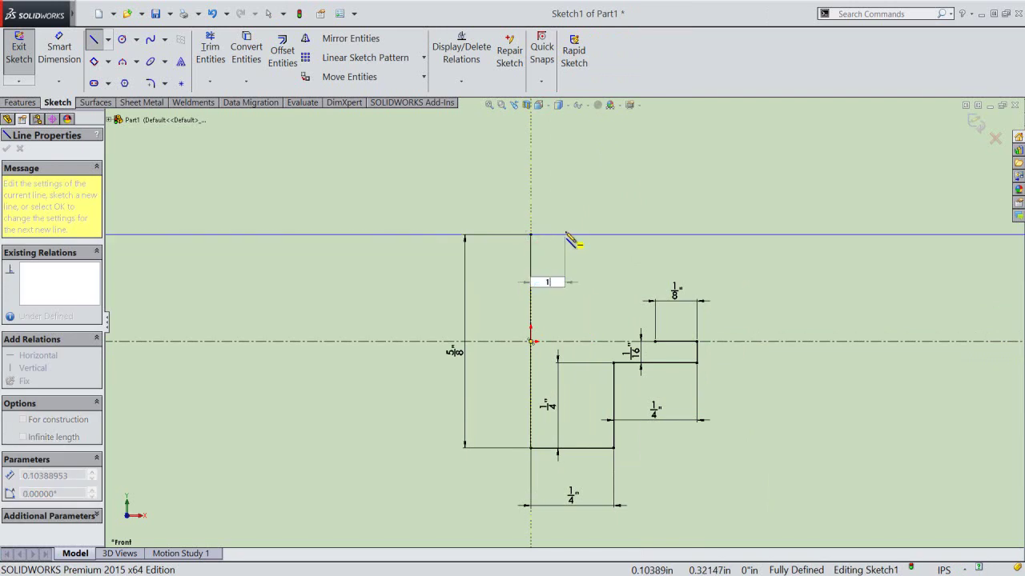
click(572, 236)
text(1/16")
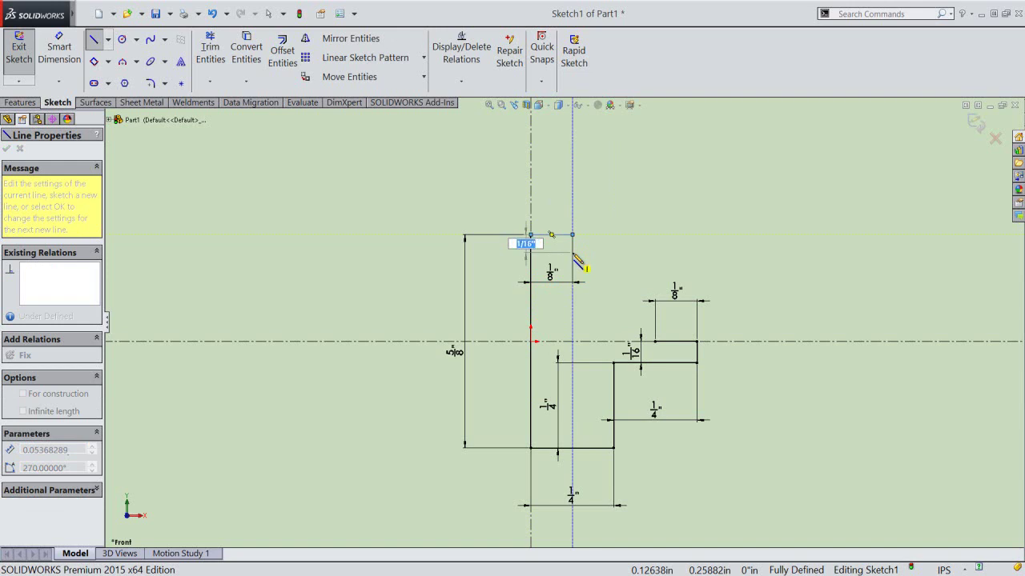
key(Return)
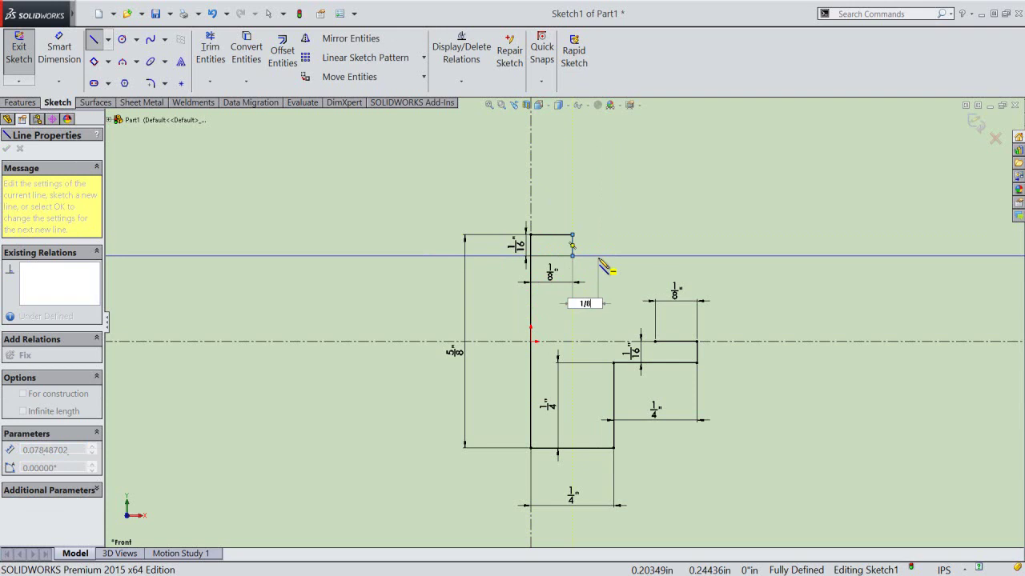
key(Return)
key(a)
key(Escape)
key(Escape)
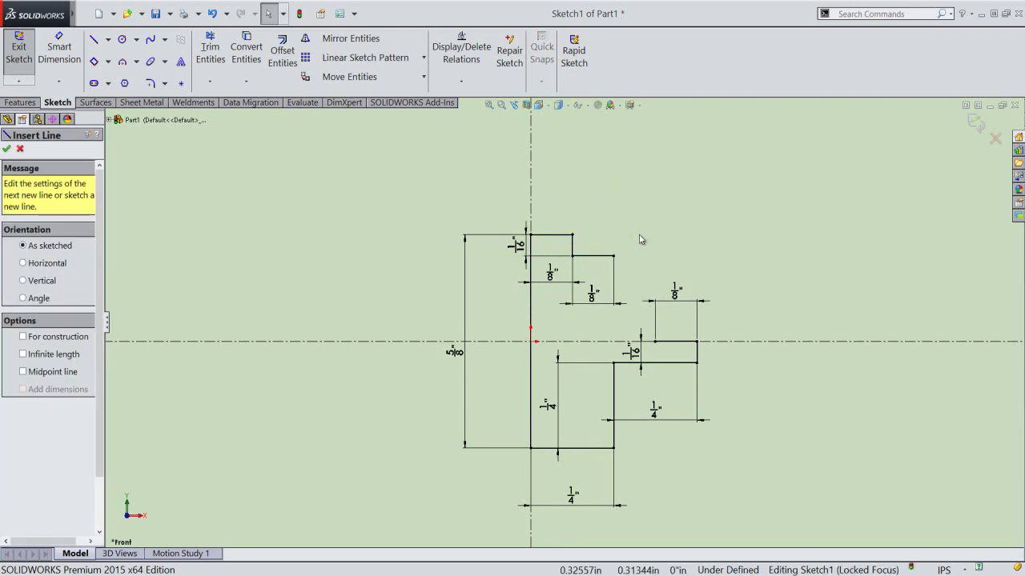
click(20, 148)
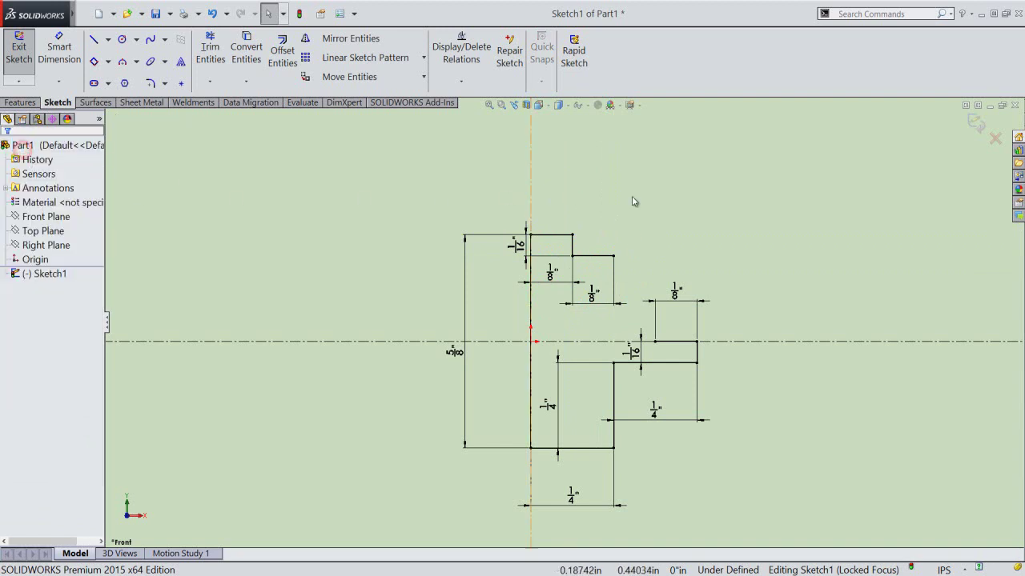
click(664, 225)
Step: Draw a three-point arc from the upper step's end to the lower step's corner
right_click(666, 224)
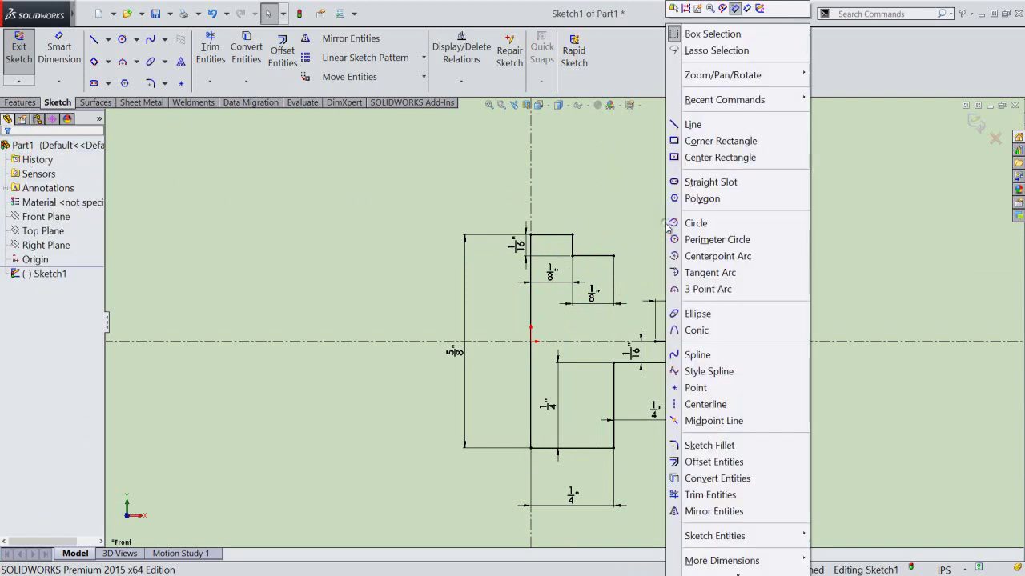
click(688, 289)
scroll(690, 292, down, 2)
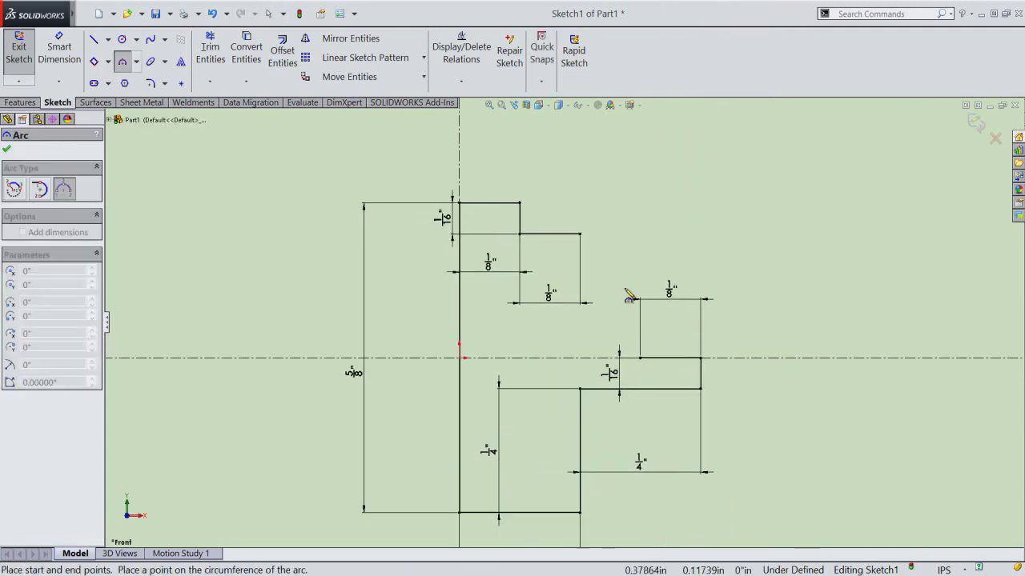
click(579, 235)
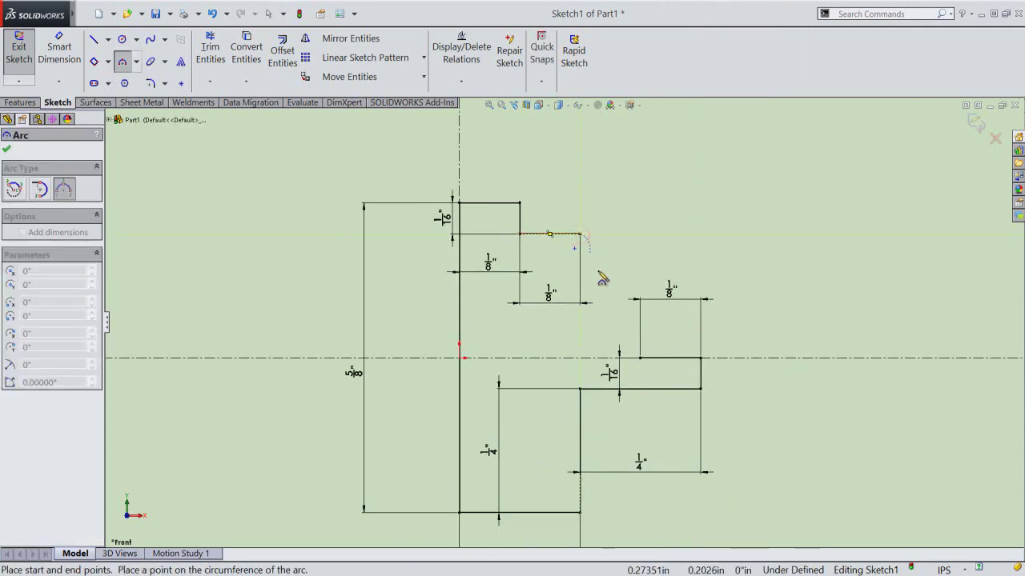
click(640, 358)
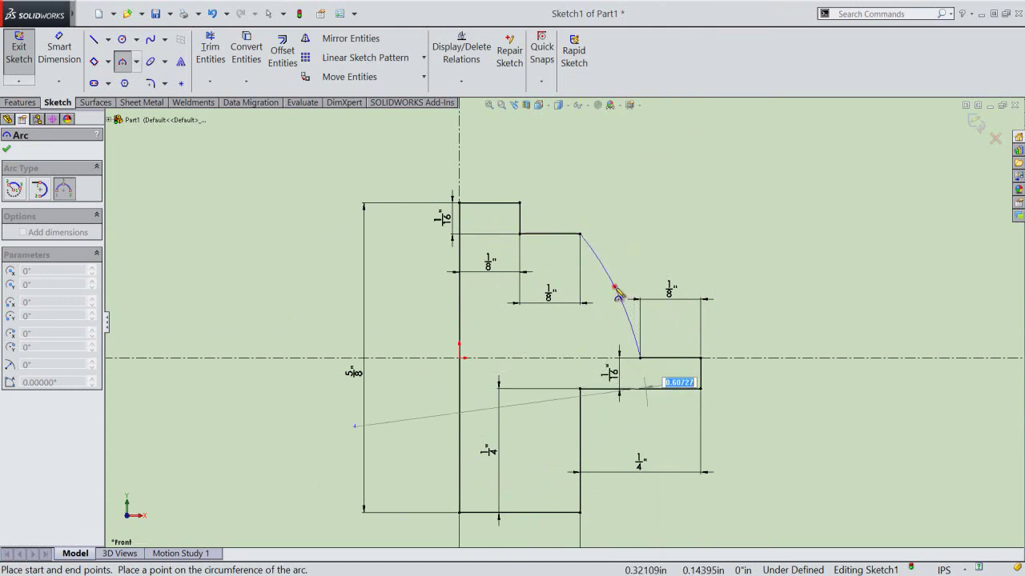
click(616, 292)
right_click(655, 250)
click(681, 256)
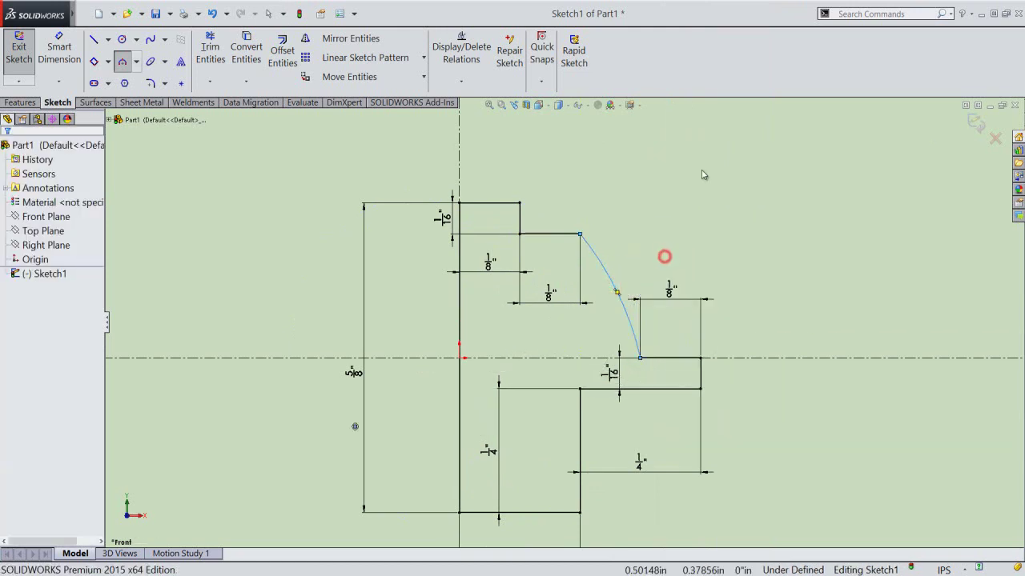
Step: Add a vertical construction centerline up from the arc's lower end
right_click(702, 171)
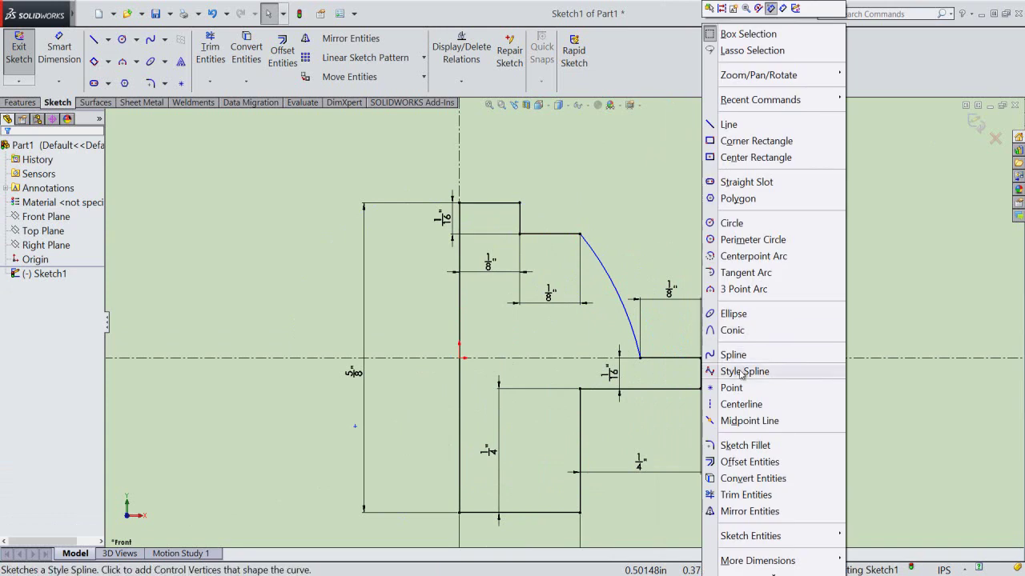
click(748, 405)
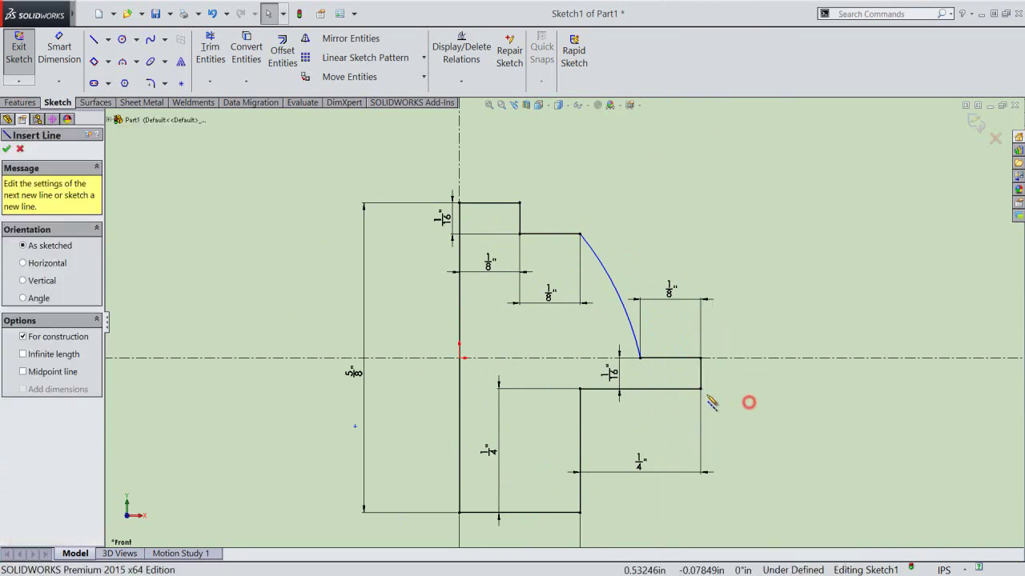
click(640, 358)
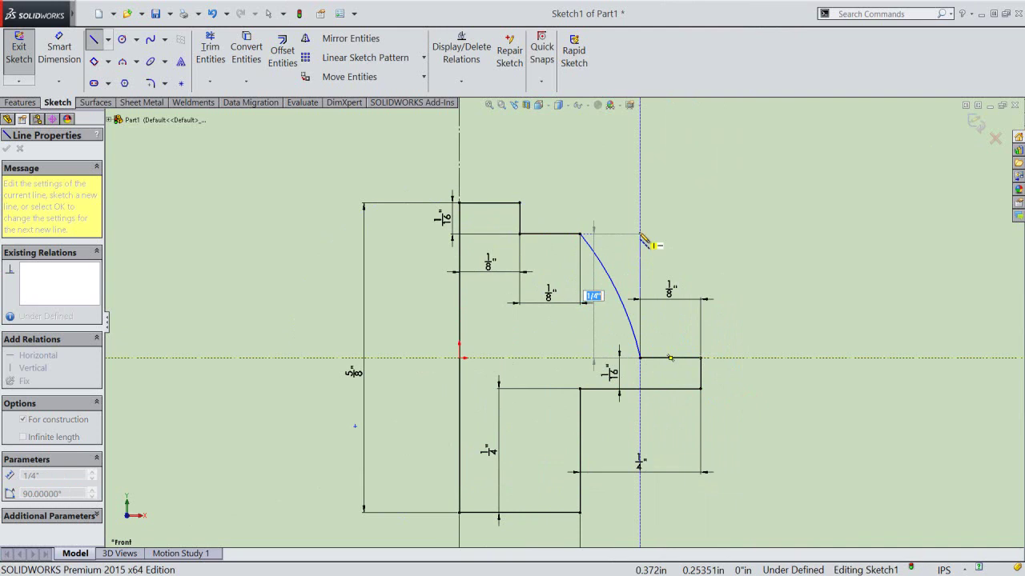
click(641, 235)
key(Escape)
right_click(687, 184)
click(706, 185)
Step: Make the arc tangent to the centerline and align their top points horizontally
click(612, 285)
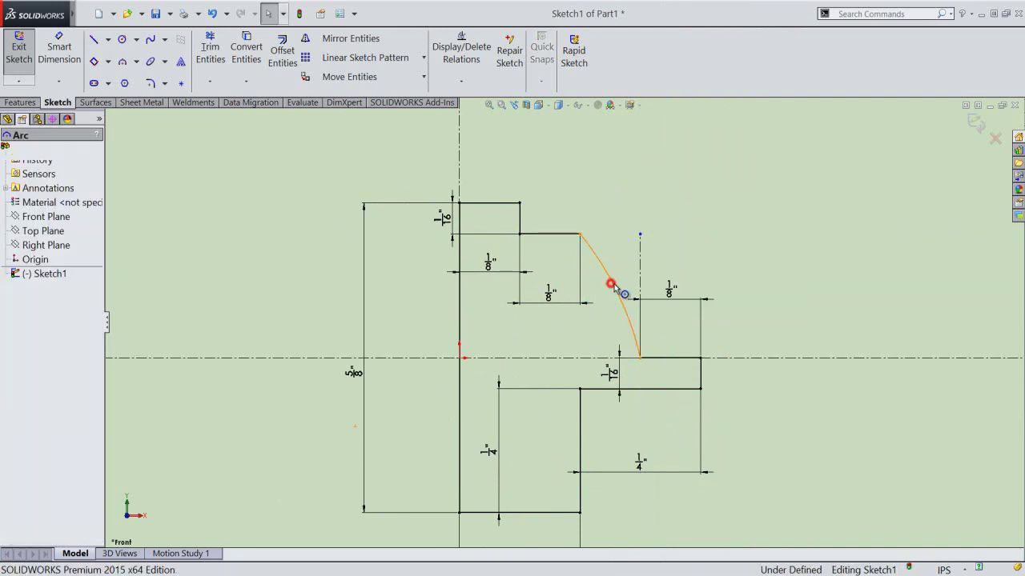
ctrl+click(639, 293)
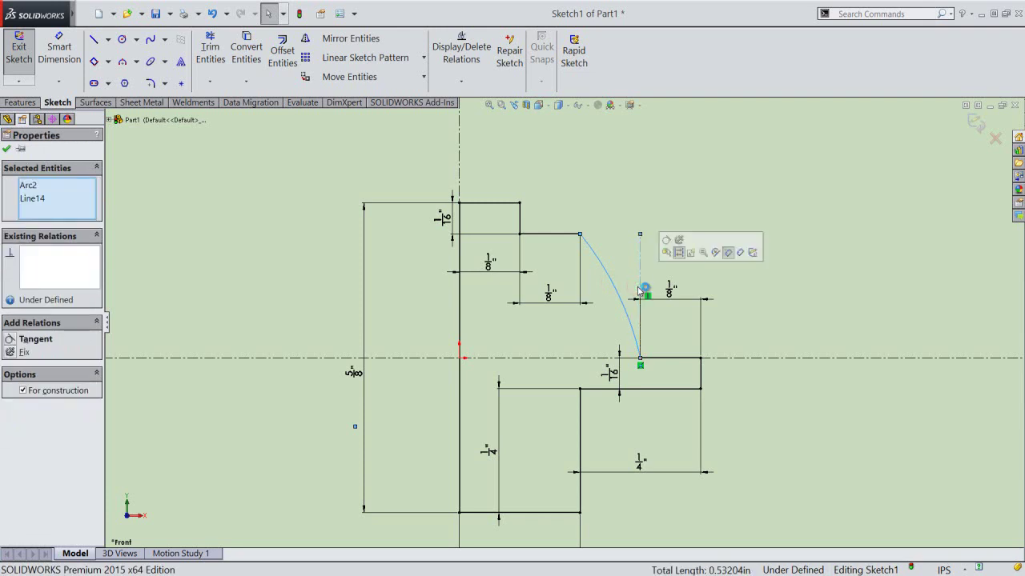
click(666, 240)
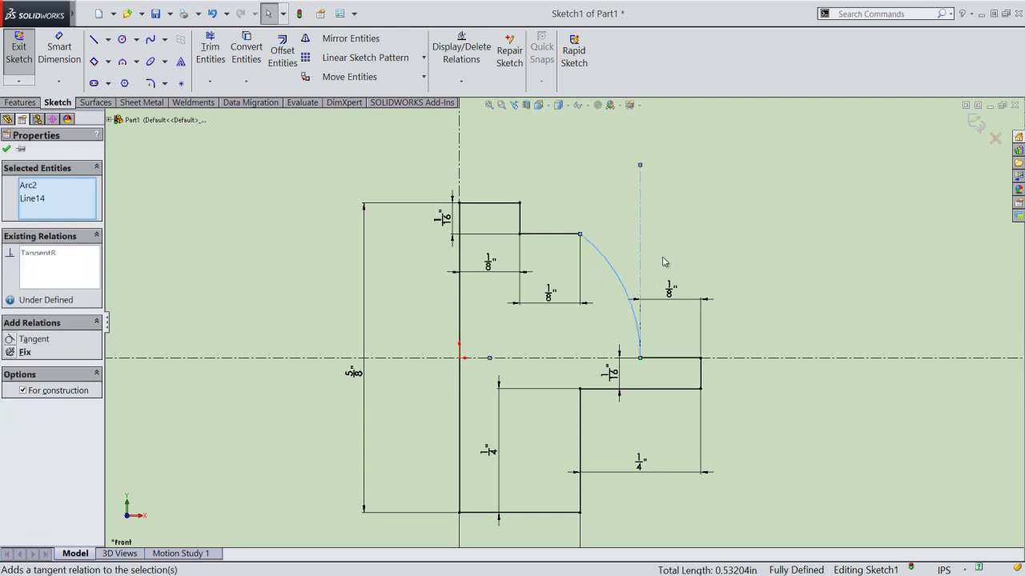
click(663, 257)
click(640, 165)
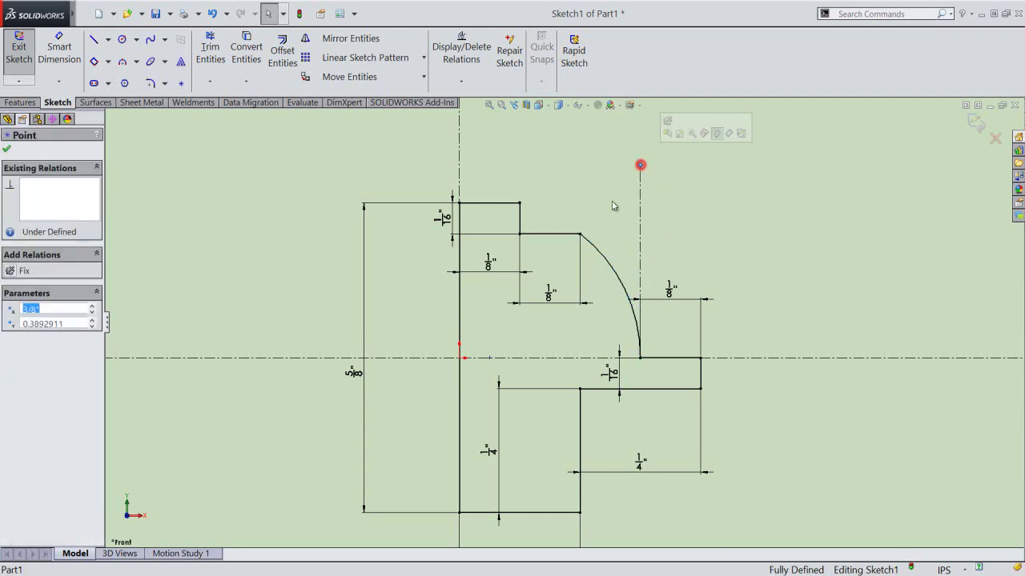
ctrl+click(580, 234)
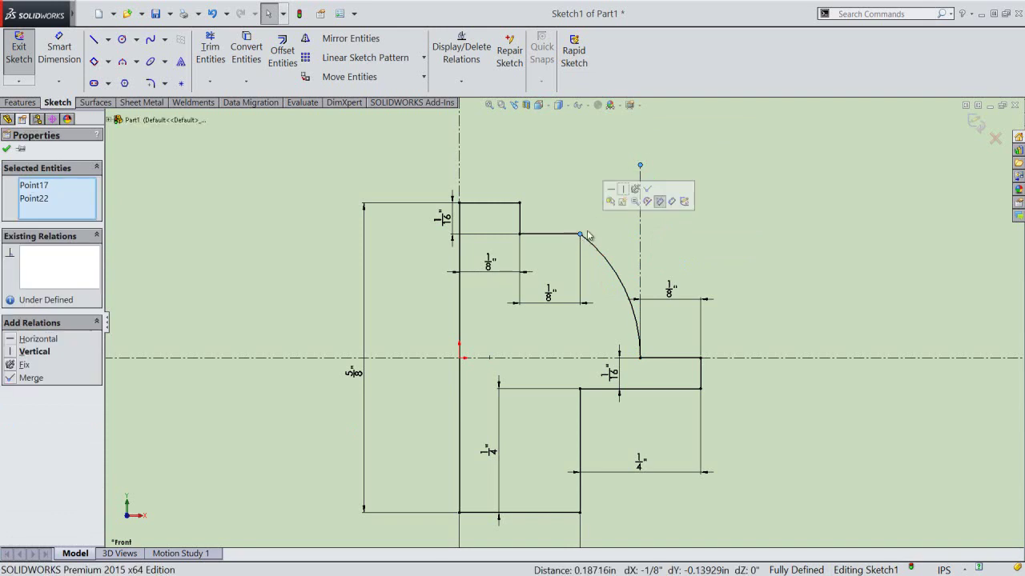
click(610, 192)
click(688, 257)
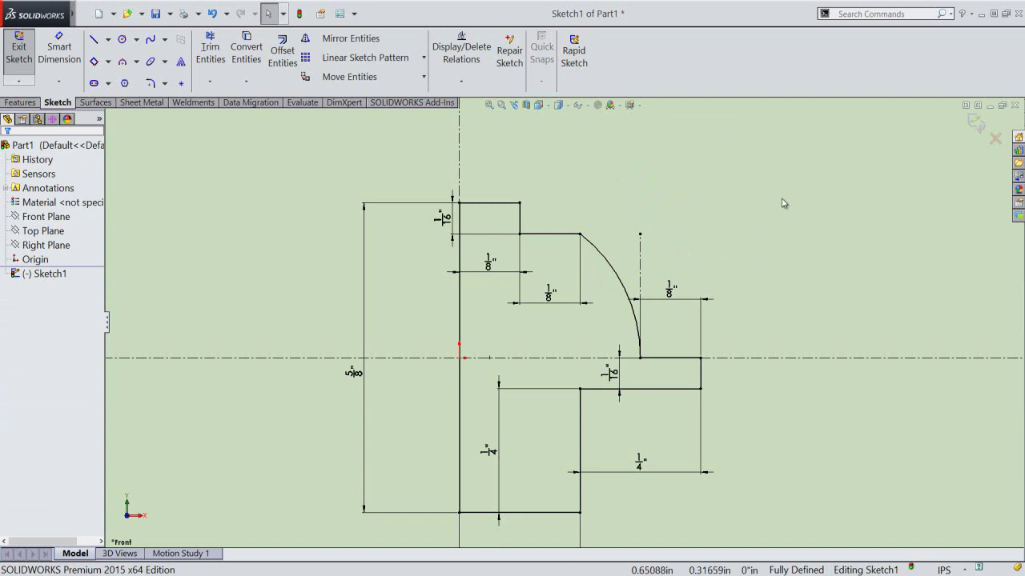
Step: Exit the sketch and switch to an isometric view
click(976, 120)
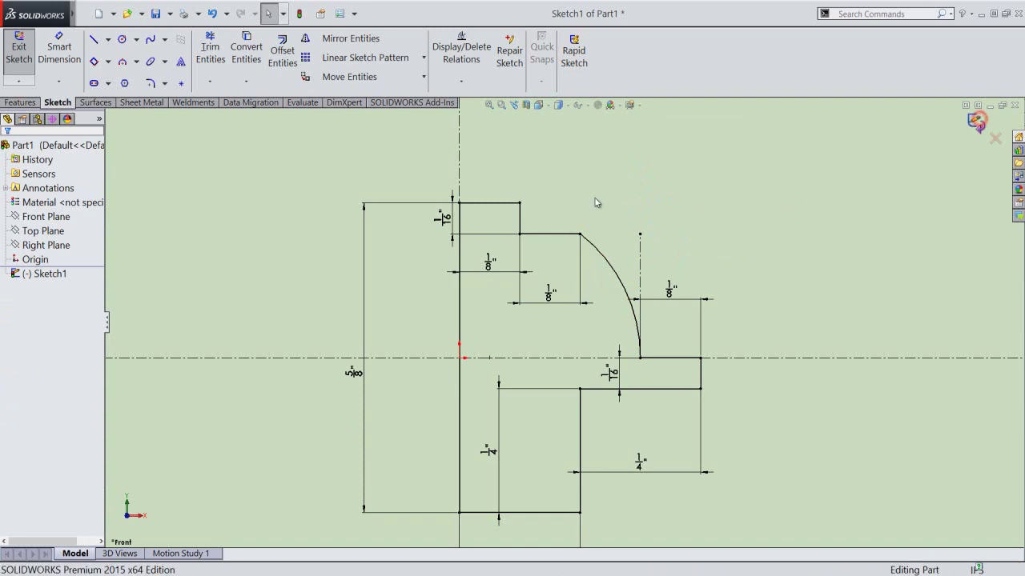
click(539, 106)
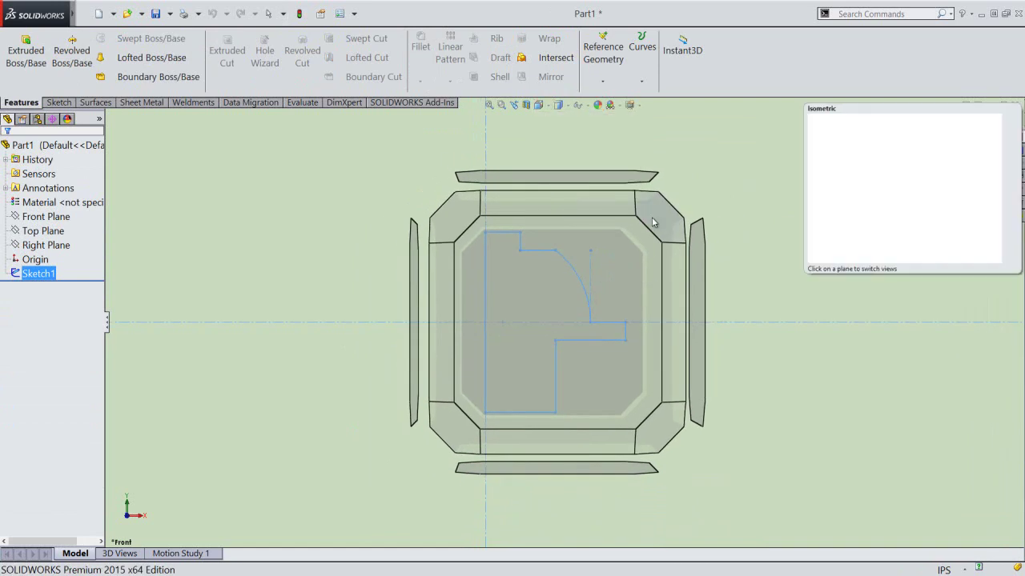
click(652, 219)
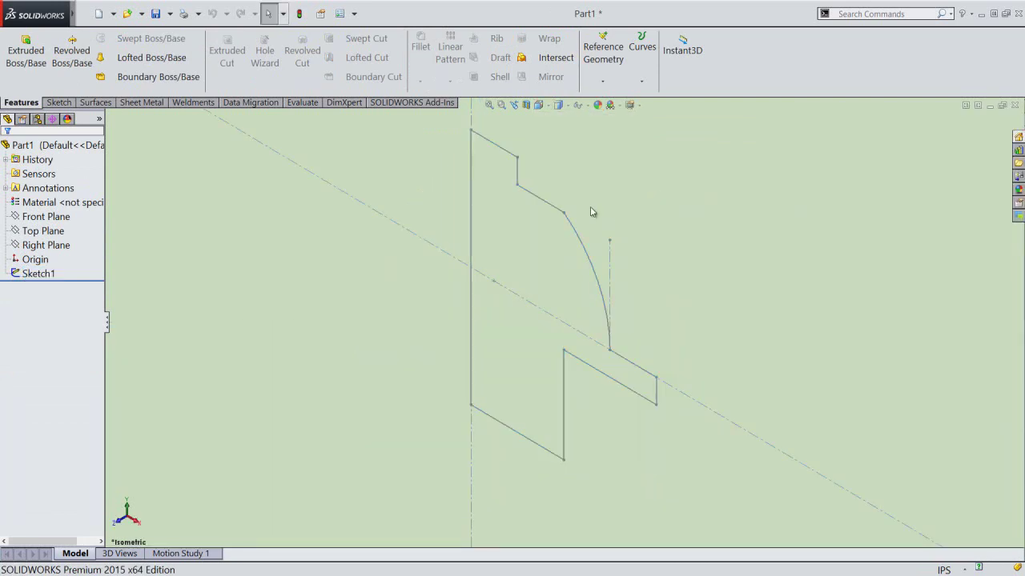
Step: Extrude the moulding profile mid-plane to 11 in depth as Boss-Extrude1
click(25, 56)
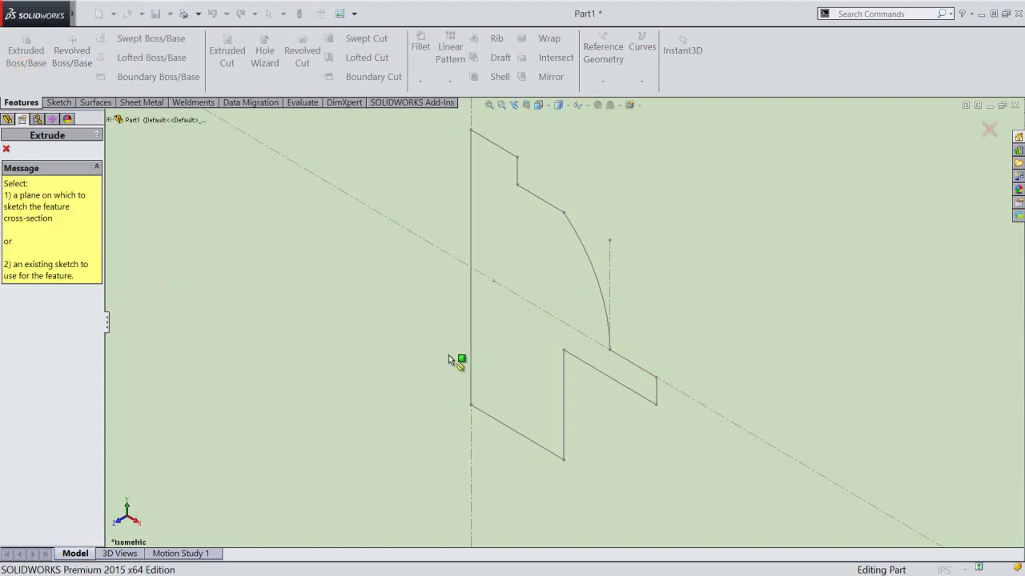
click(470, 353)
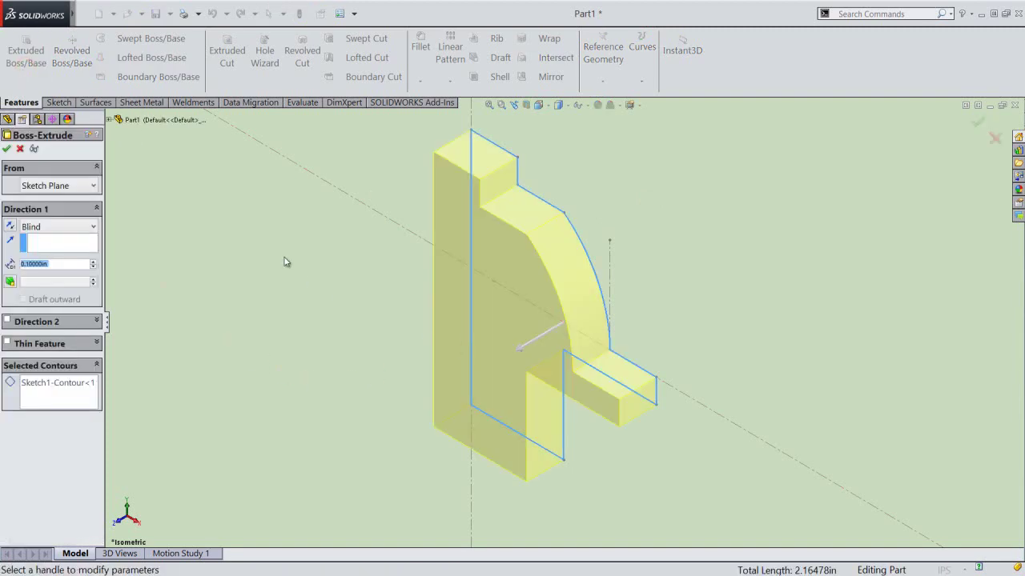
right_click(282, 250)
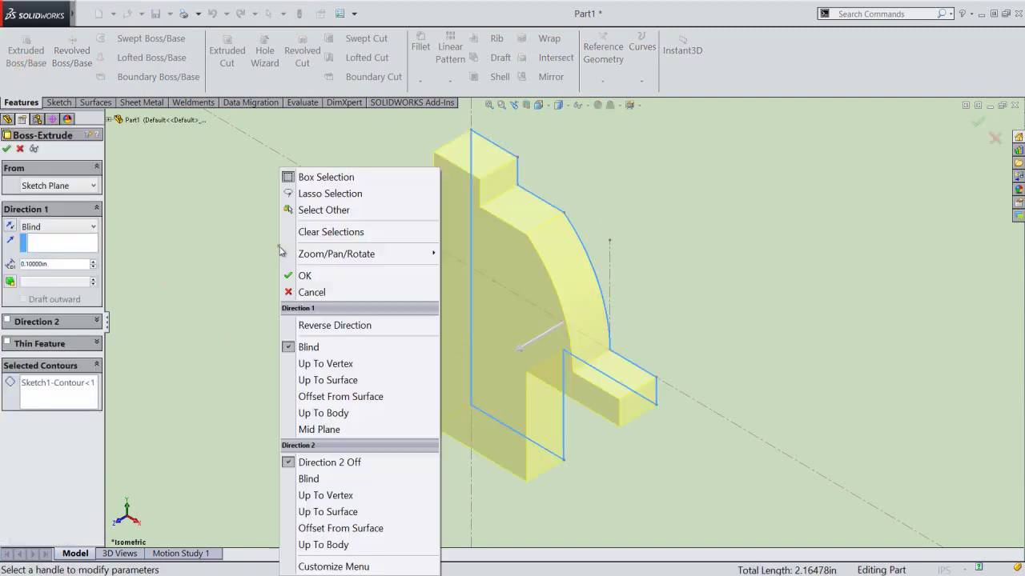
click(337, 429)
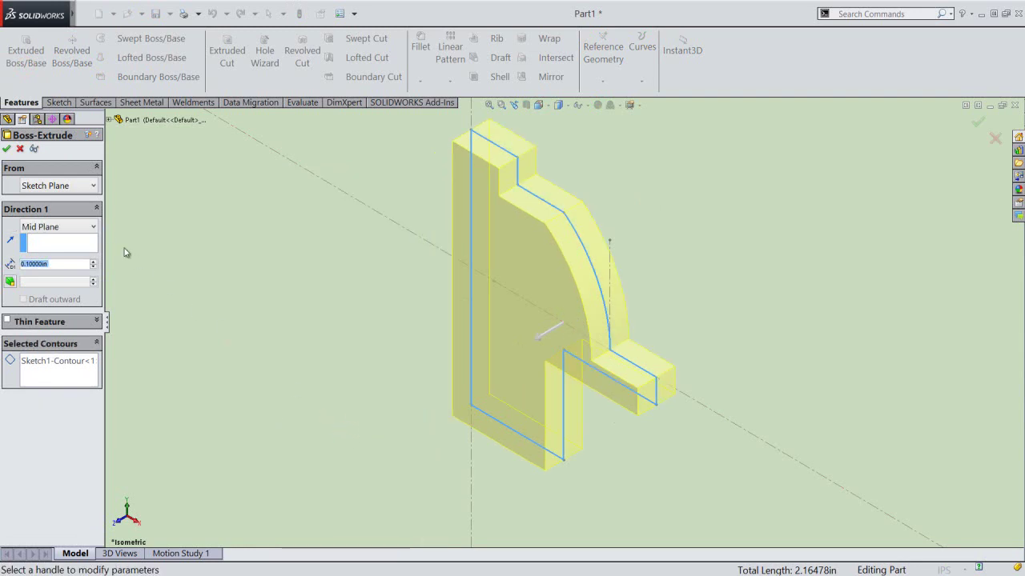
double_click(70, 269)
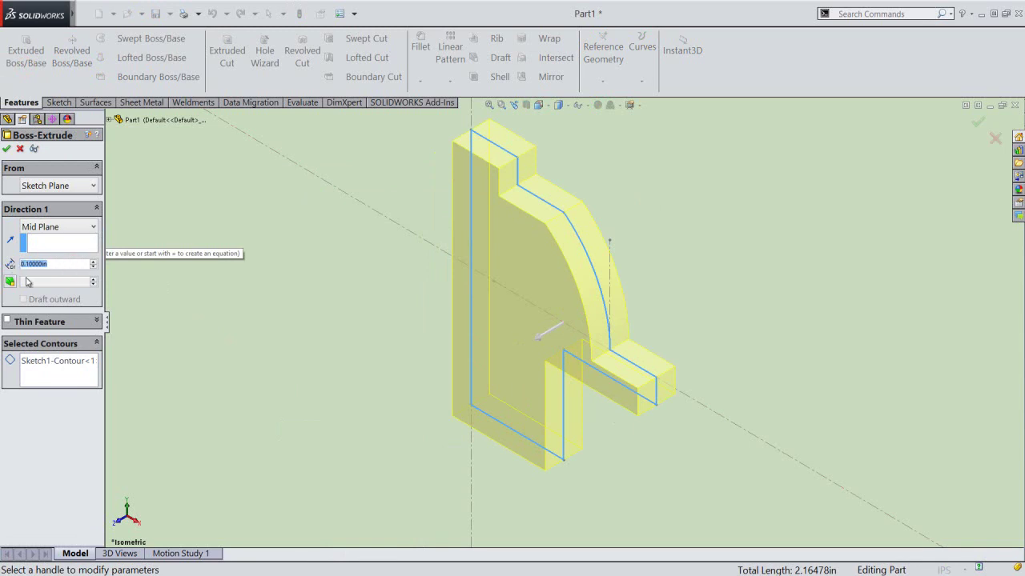
text(11)
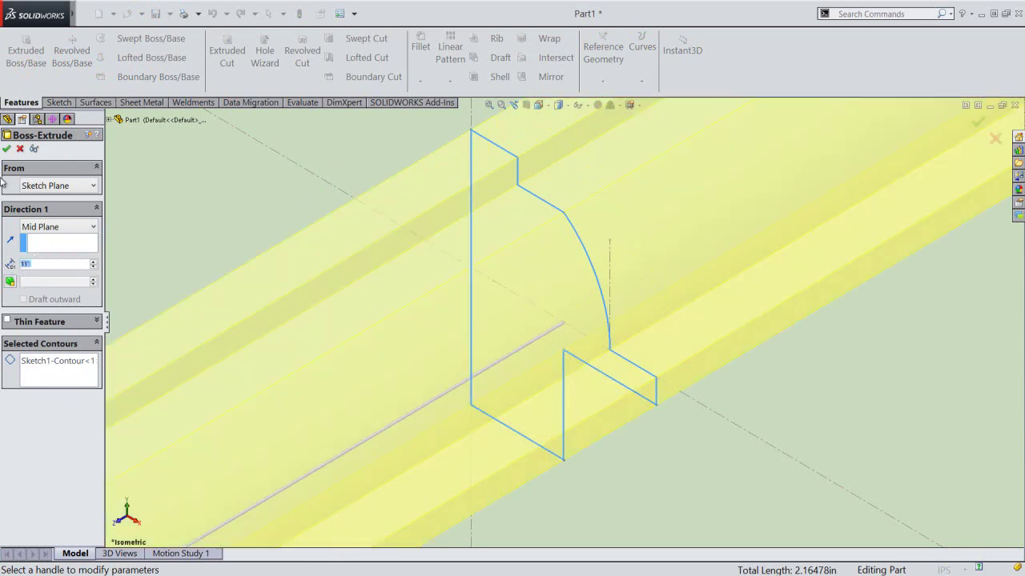
click(6, 149)
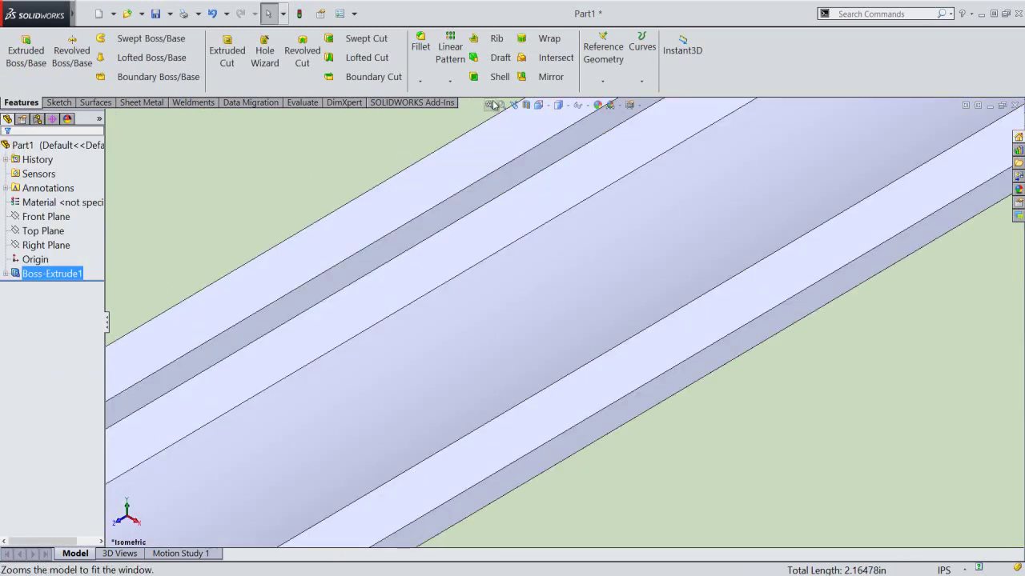
click(490, 105)
click(346, 302)
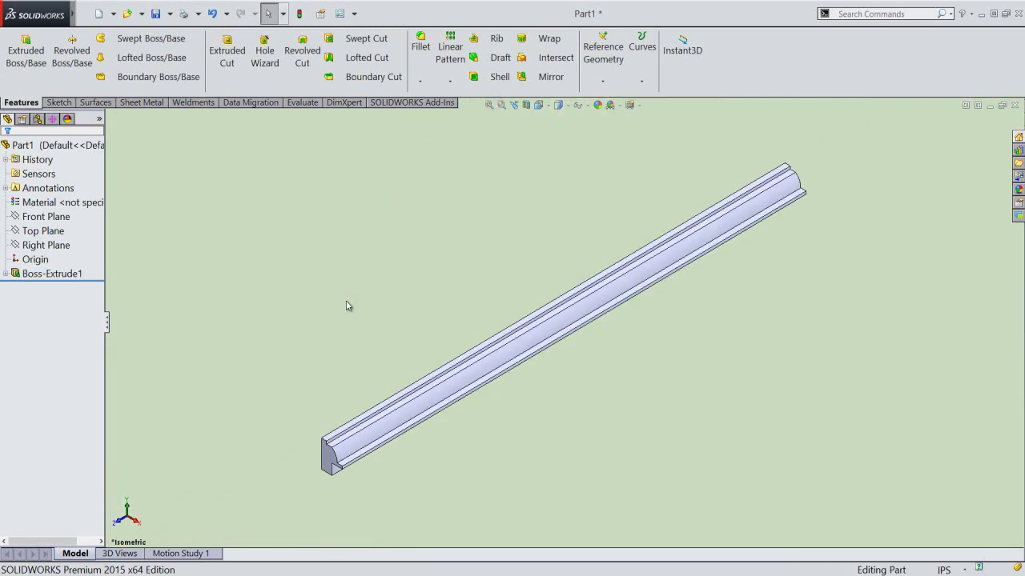
click(56, 144)
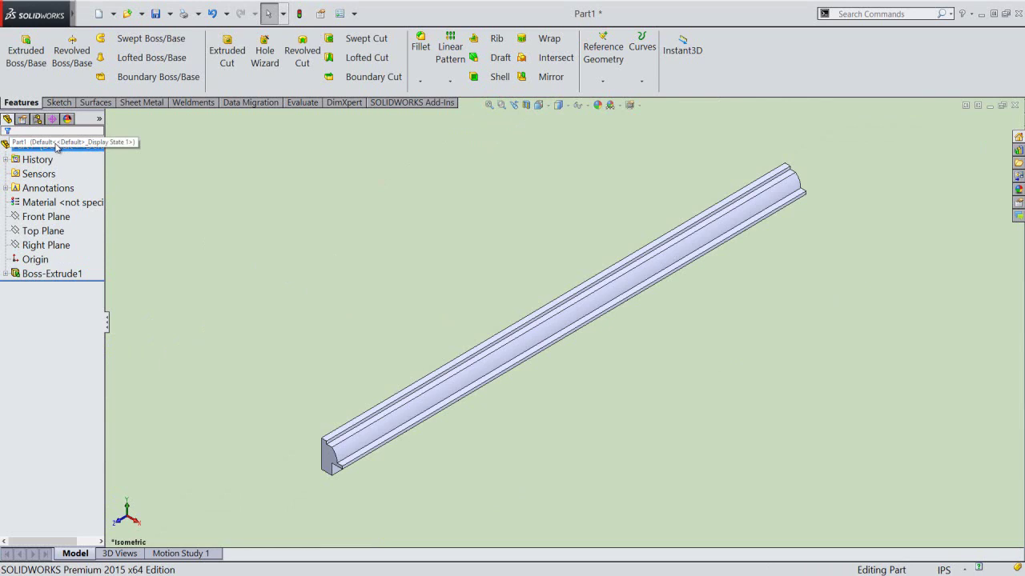
Step: Apply a custom colour of RGB 247, 225, 182 to the whole part
click(598, 105)
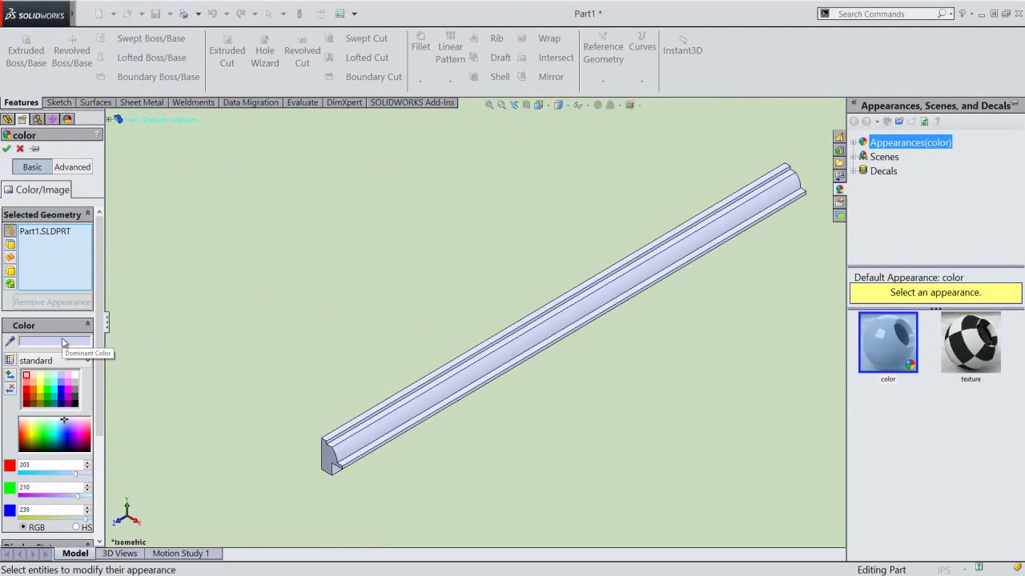
click(64, 343)
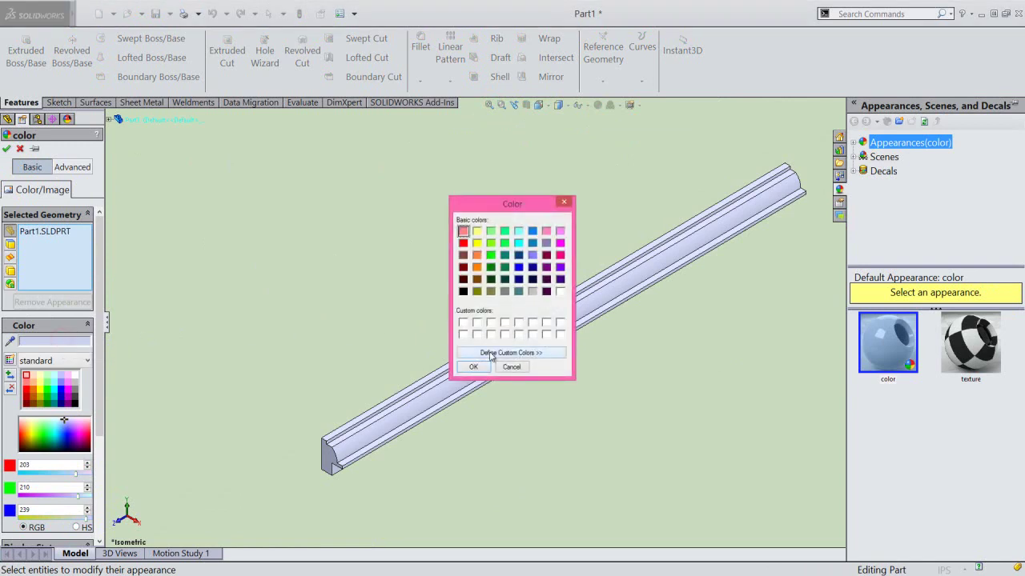
click(491, 354)
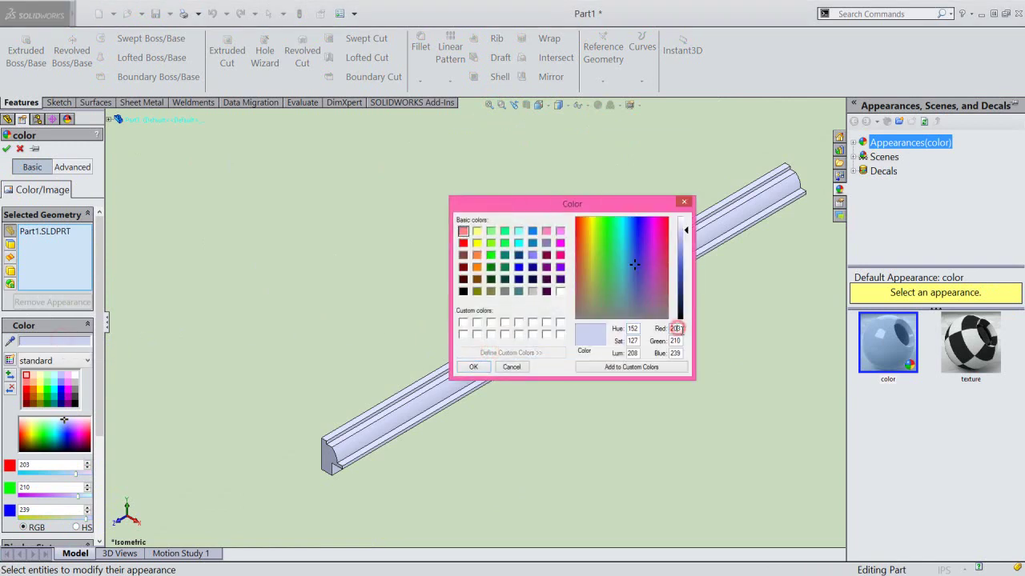
drag(677, 328, 664, 332)
text(247)
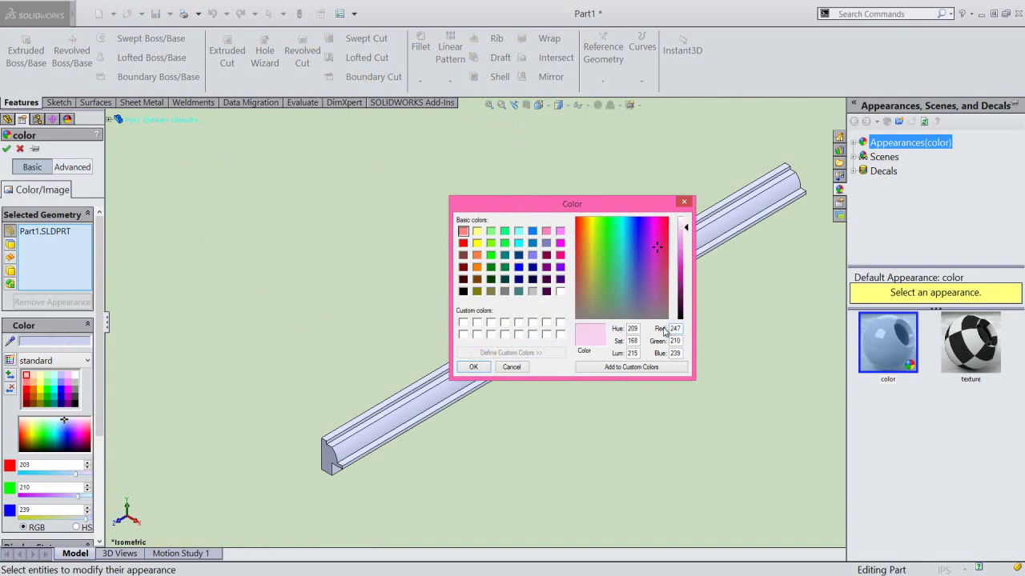
text(225)
text(182)
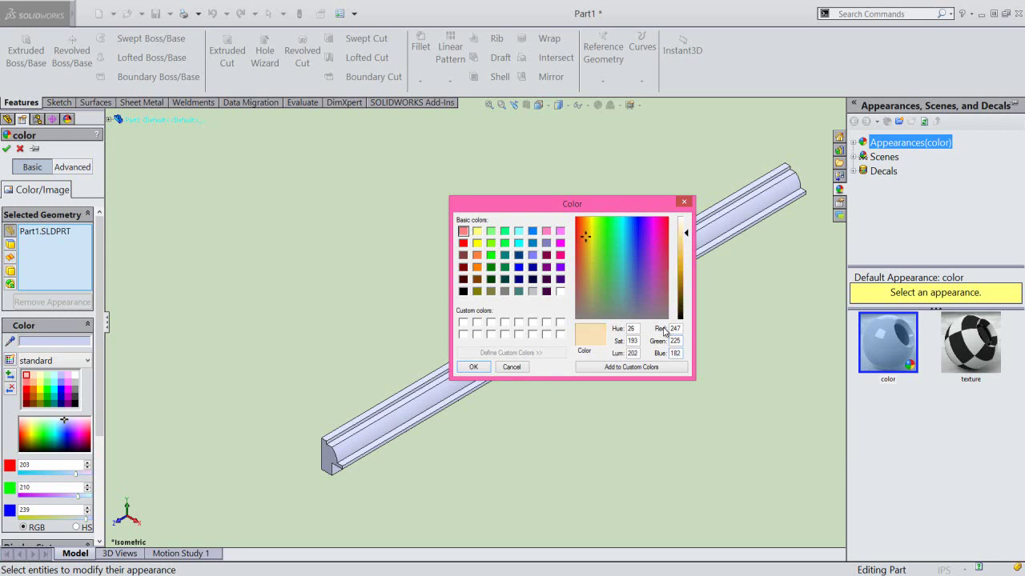
click(669, 368)
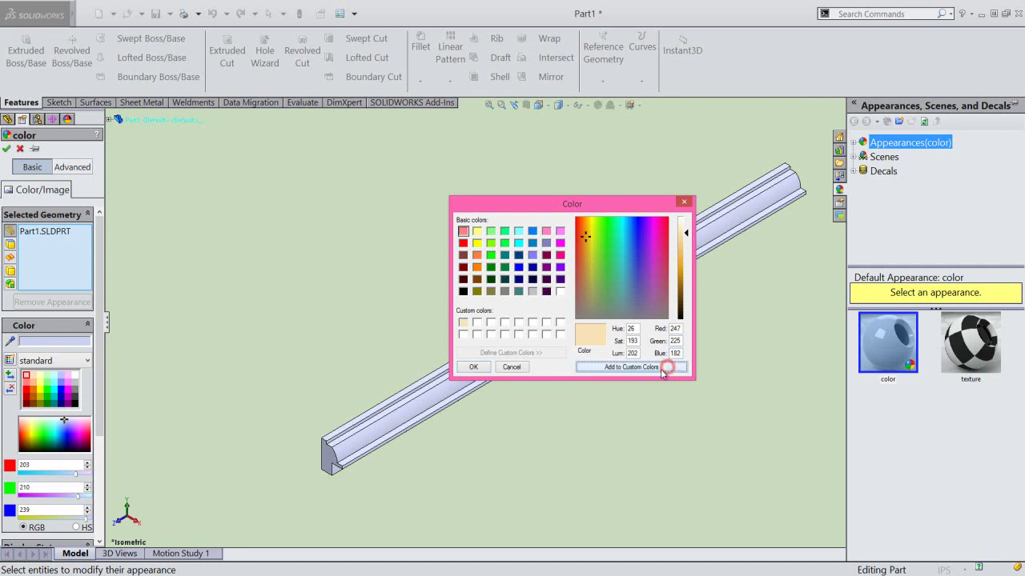
click(464, 322)
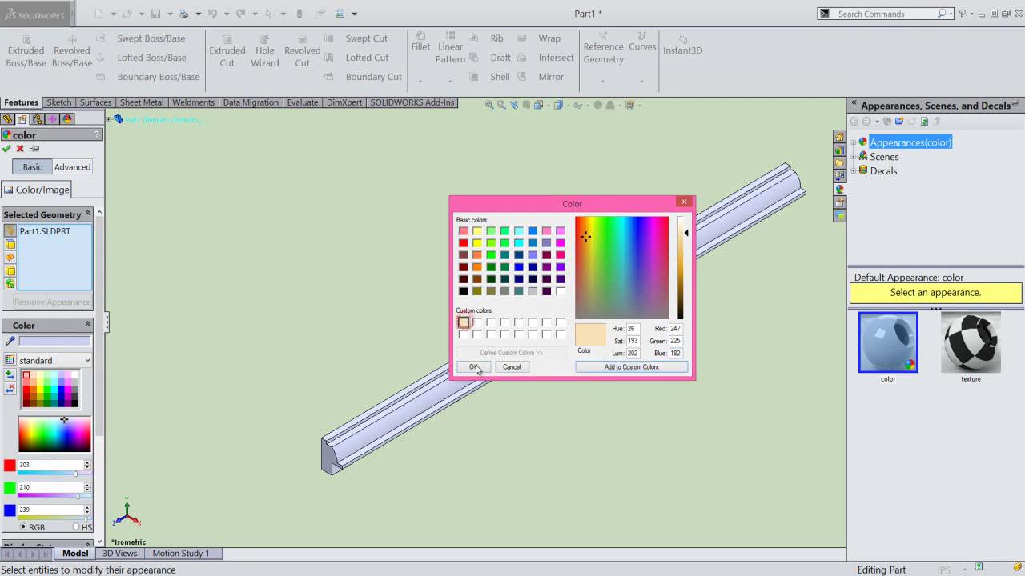
click(474, 367)
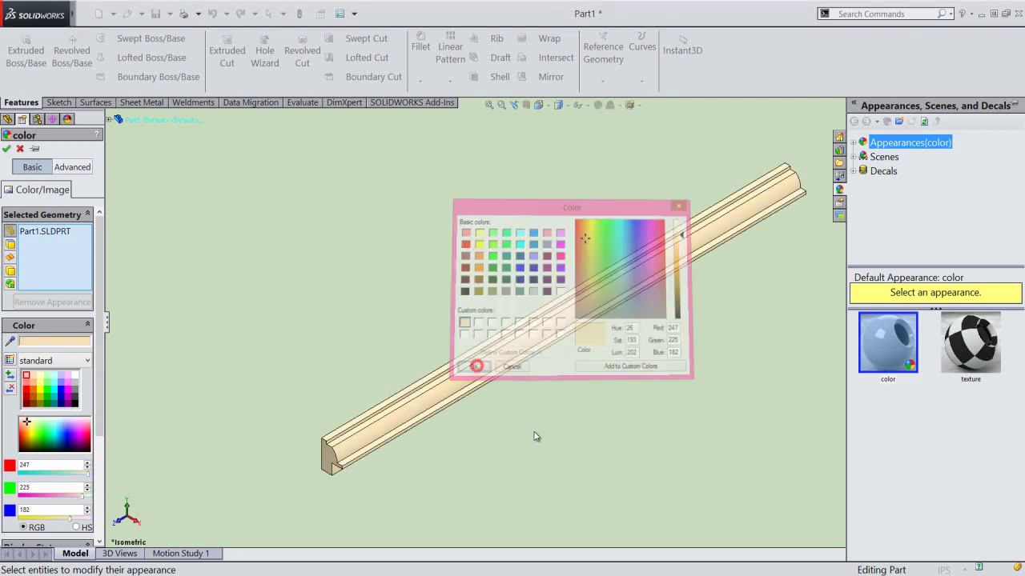
click(6, 149)
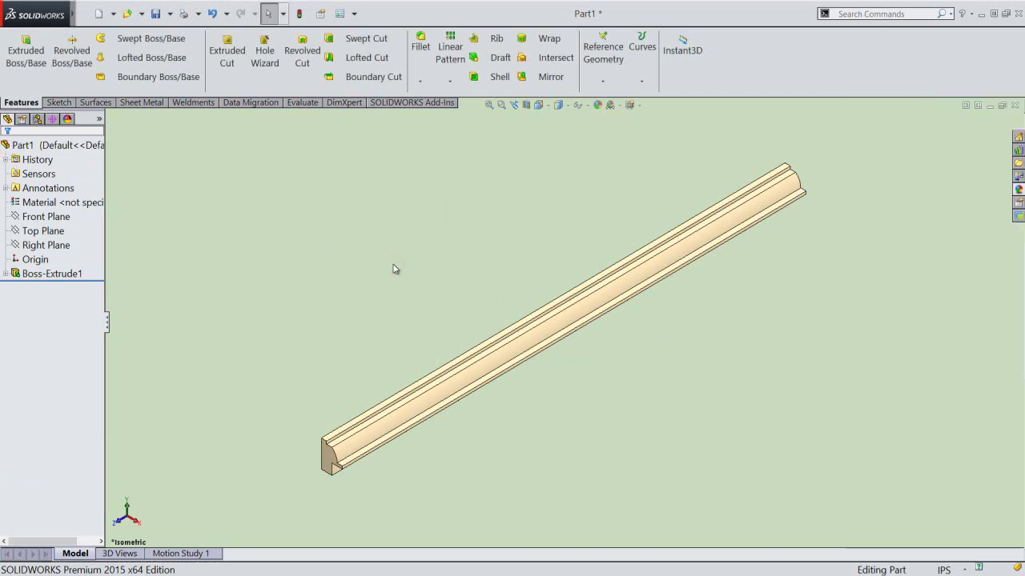
Step: Create a 'Photo Frame (Design-2)' folder and save the part there as Part1.sldprt
click(373, 273)
click(156, 14)
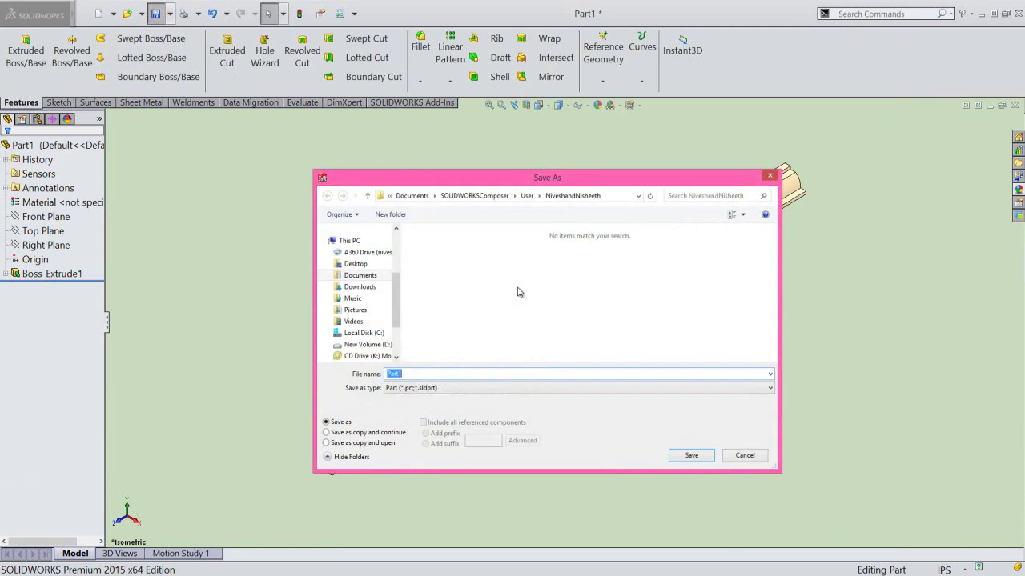
click(392, 215)
text(Photo Frame (Design-2))
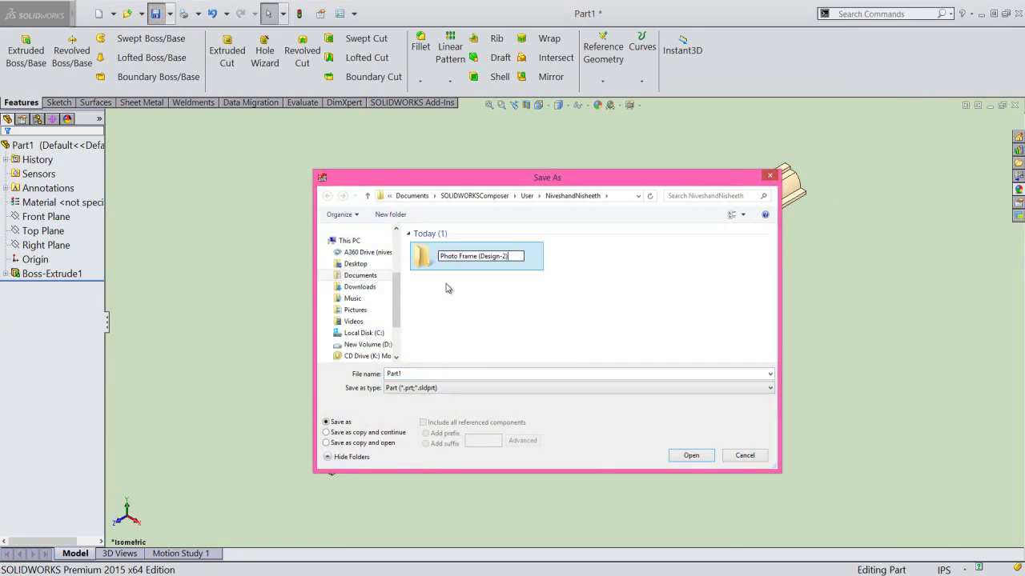
click(446, 289)
double_click(448, 263)
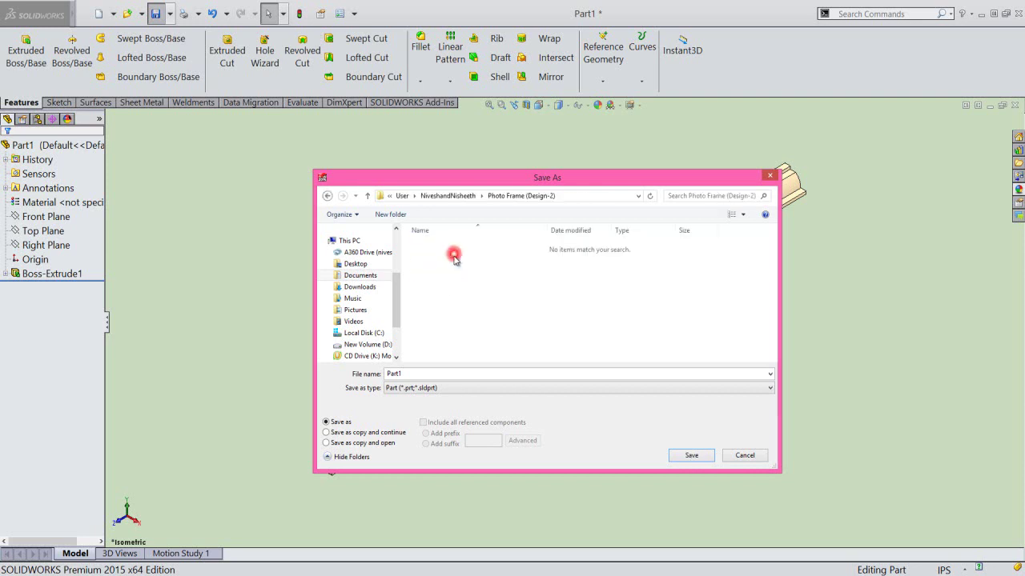
click(694, 456)
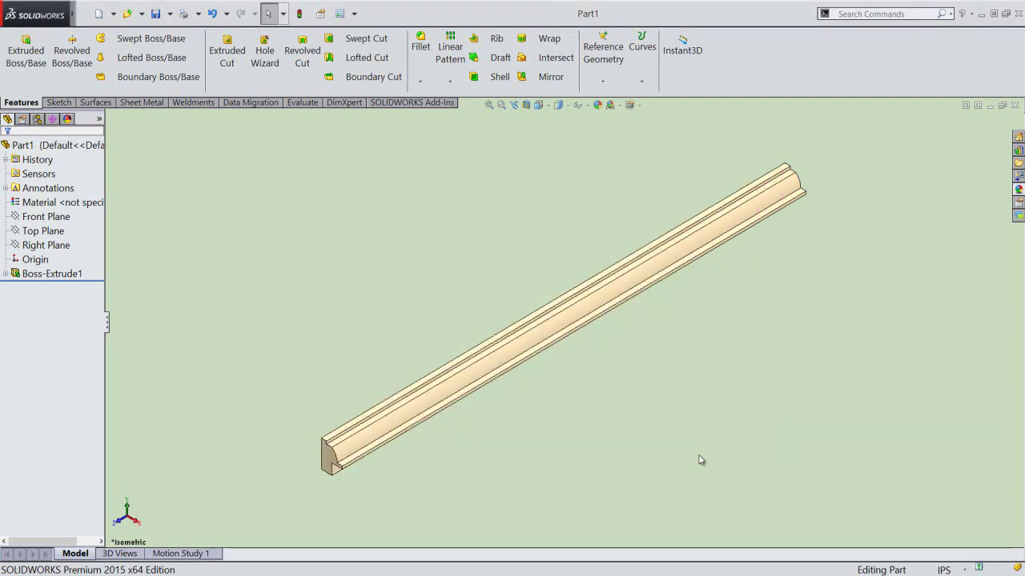
click(699, 456)
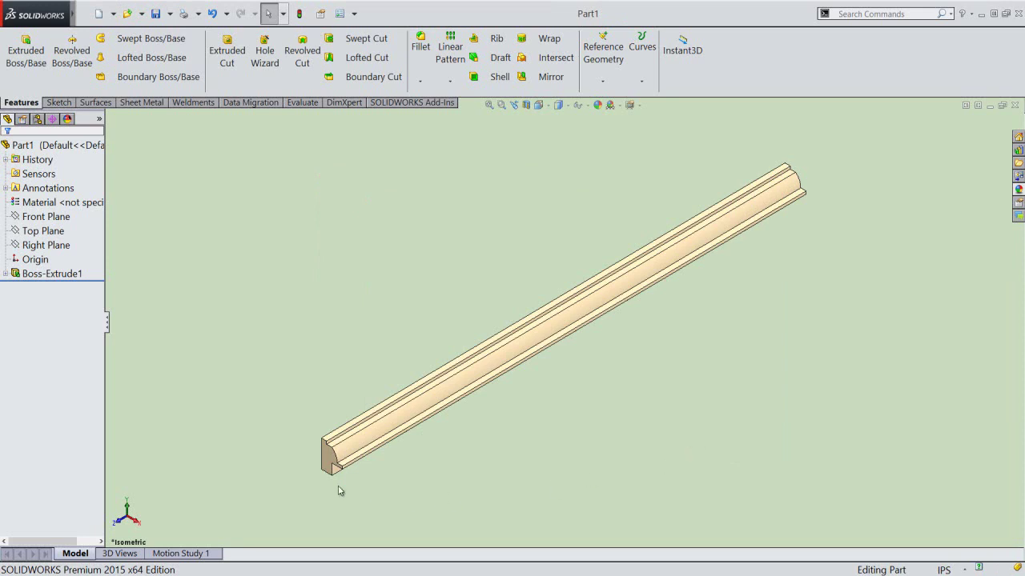
scroll(320, 470, down, 1)
scroll(361, 451, down, 2)
scroll(449, 417, down, 2)
scroll(462, 385, down, 2)
scroll(462, 385, down, 1)
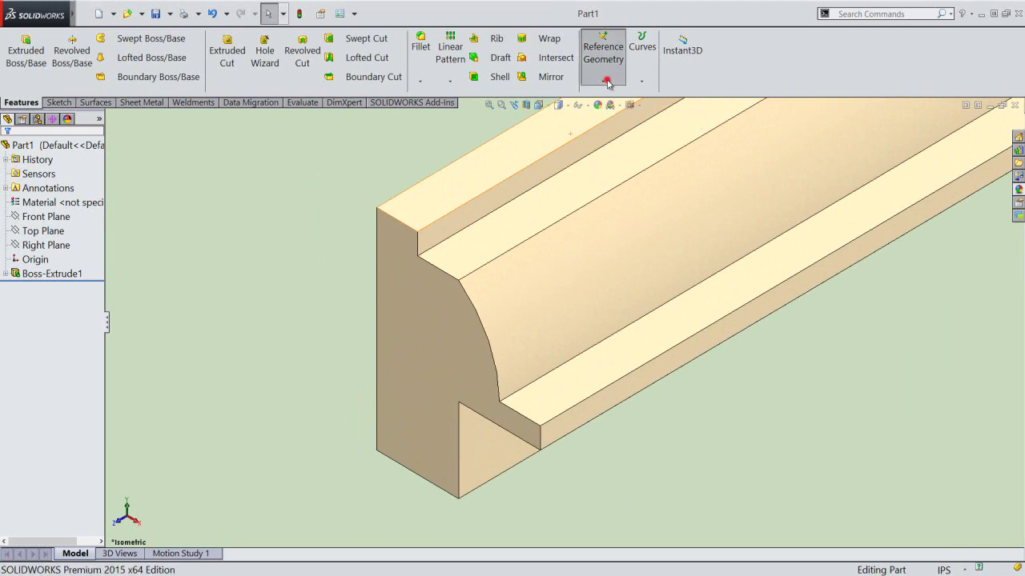
Step: Create Plane1 through the bar's vertical end edge at 315° to the end face
click(607, 81)
click(611, 94)
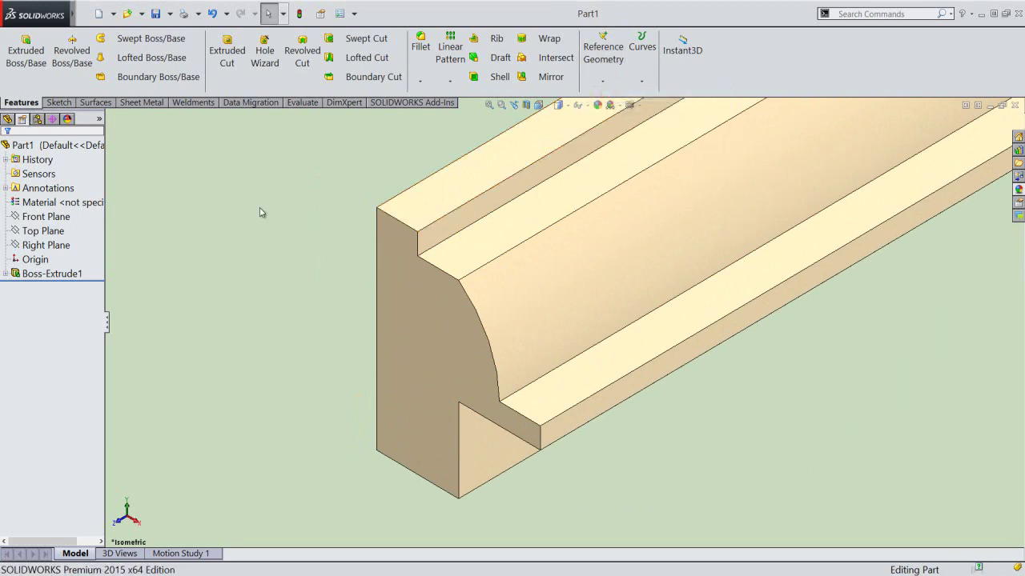
click(376, 340)
click(418, 357)
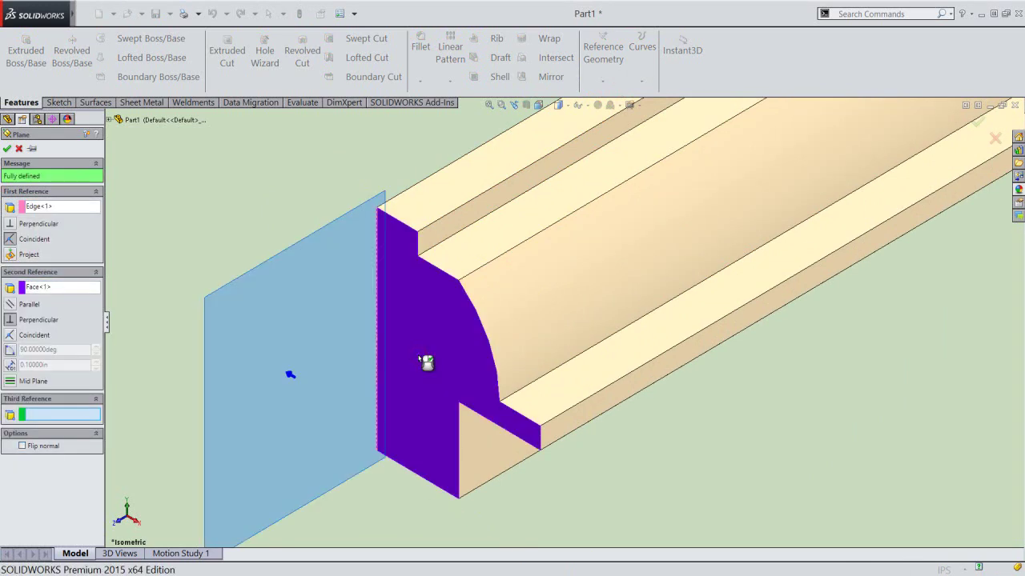
click(10, 350)
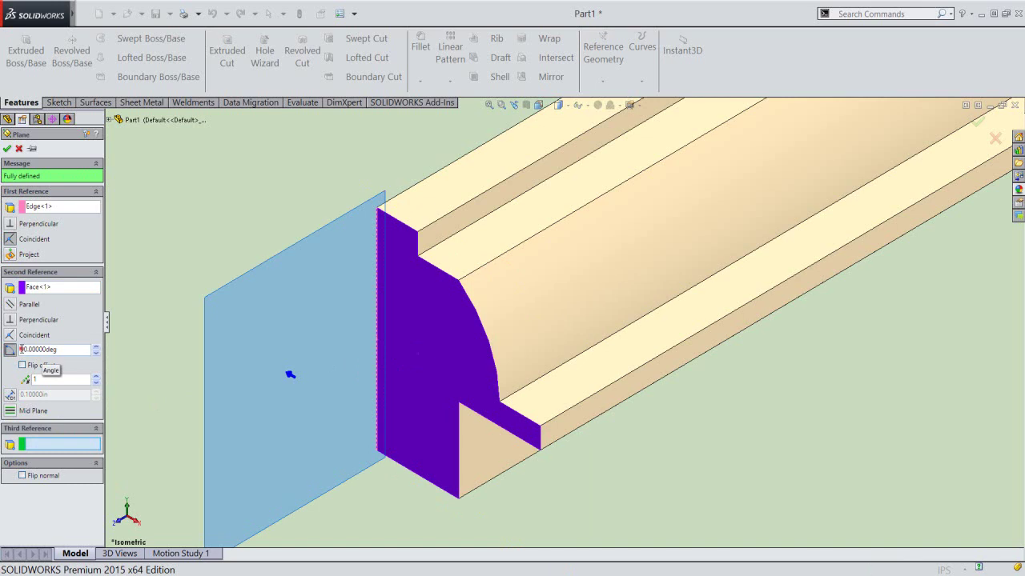
click(21, 350)
text(9)
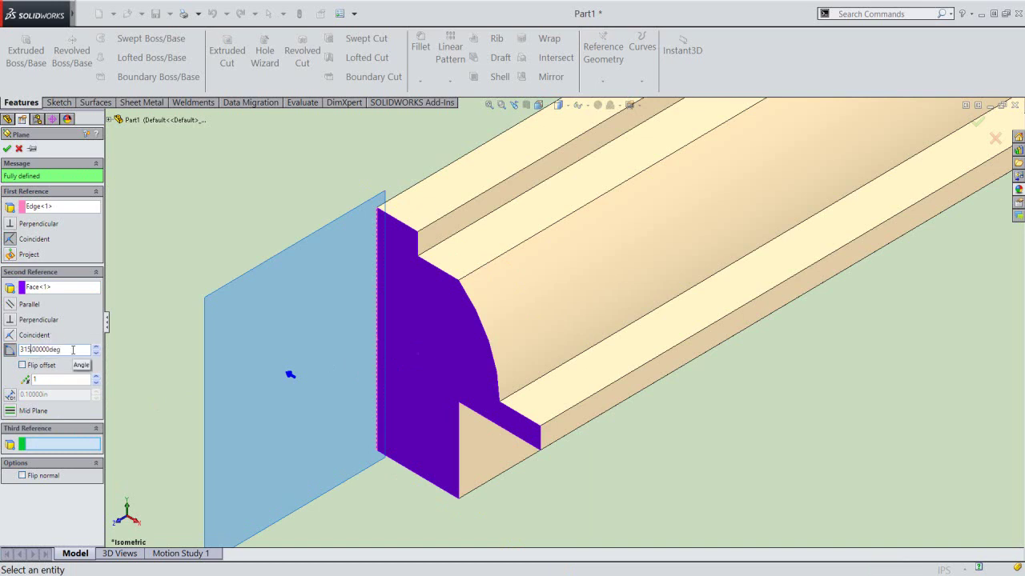
key(Return)
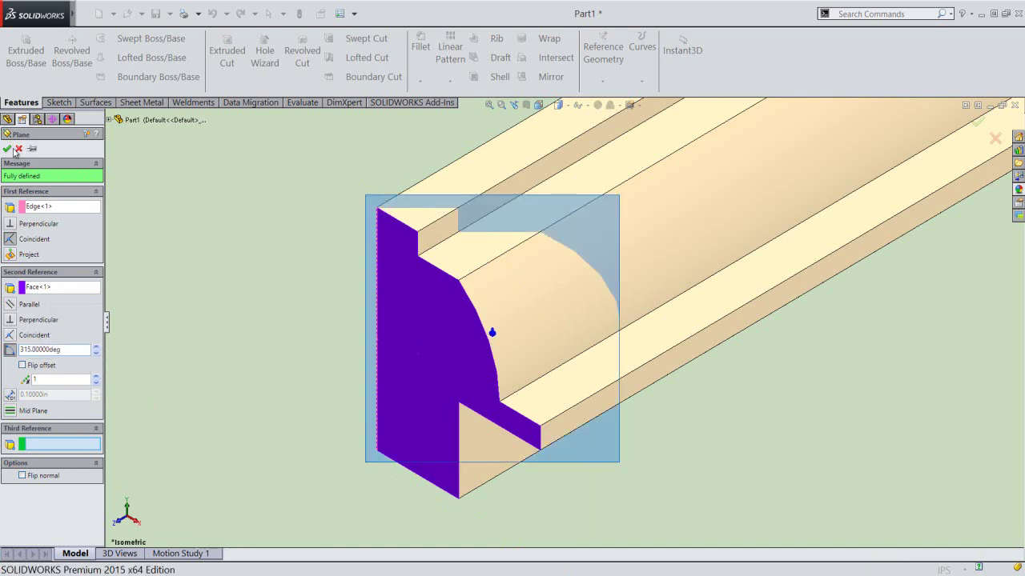
click(7, 149)
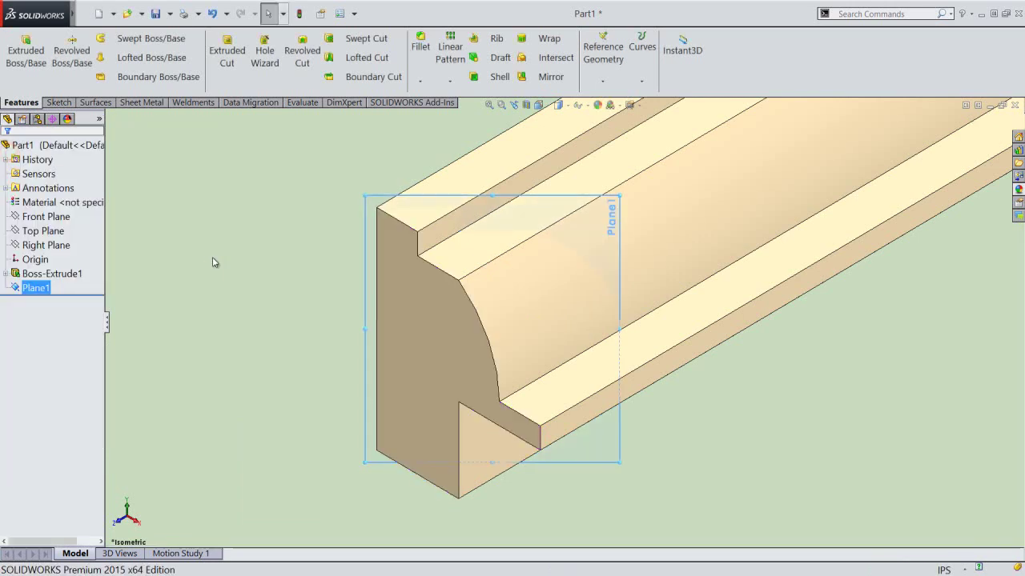
Step: Sketch on Plane1 the intersection curves with Part1 to capture the bar's cross-section
click(36, 288)
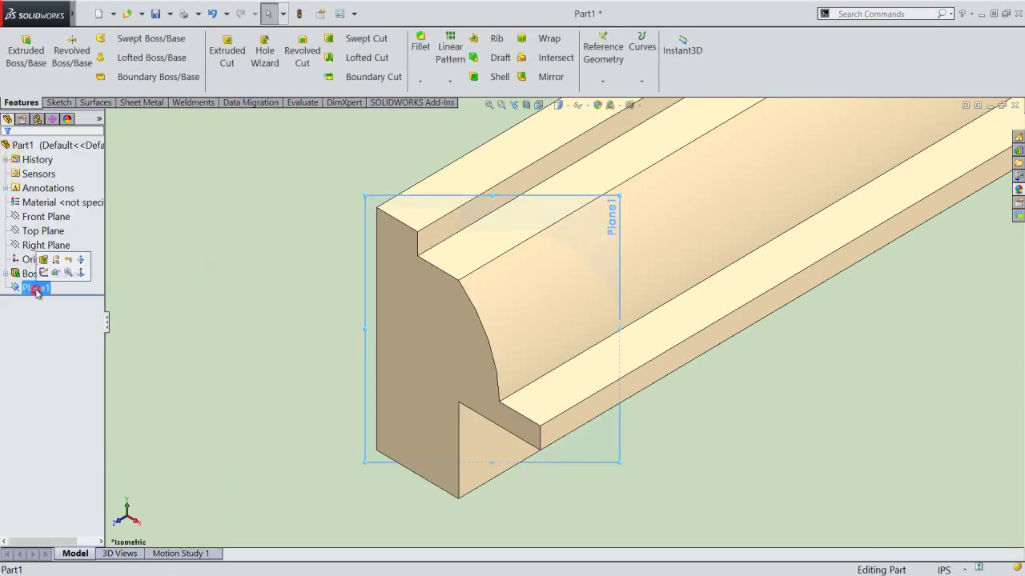
click(44, 273)
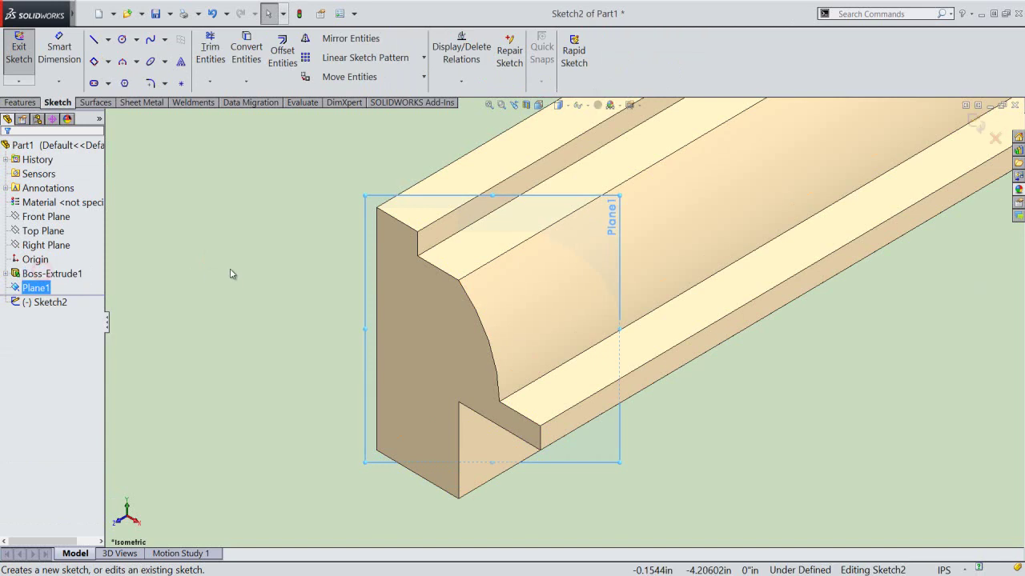
click(246, 80)
click(264, 112)
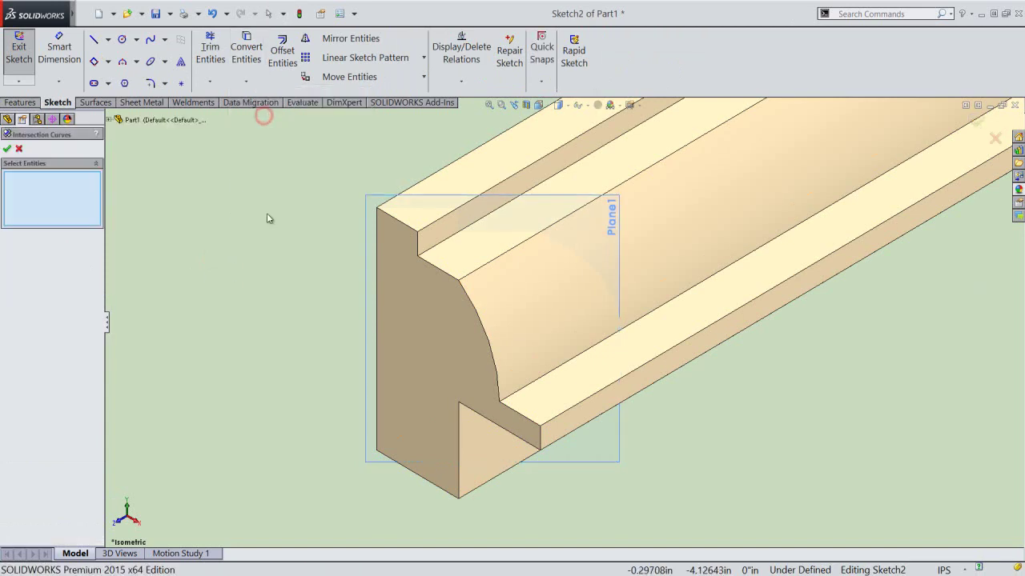
click(156, 120)
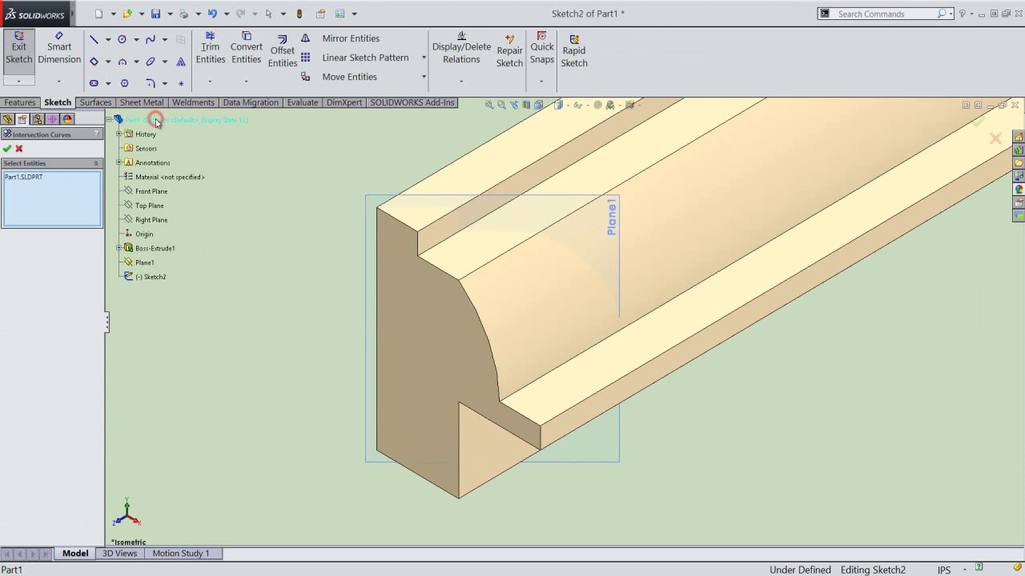
click(6, 149)
click(9, 149)
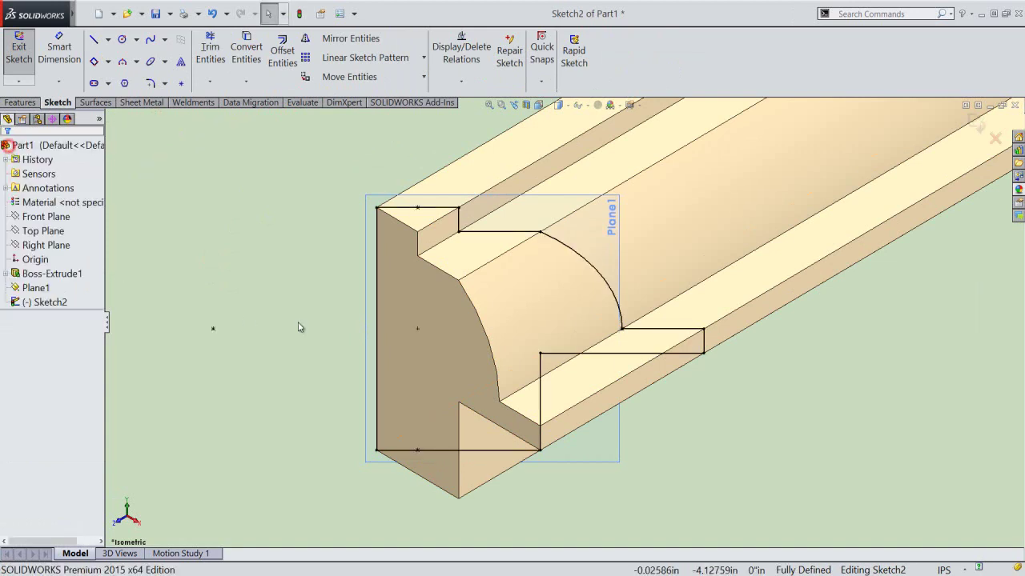
Step: Hide Plane1 and exit the finished Sketch2
click(36, 289)
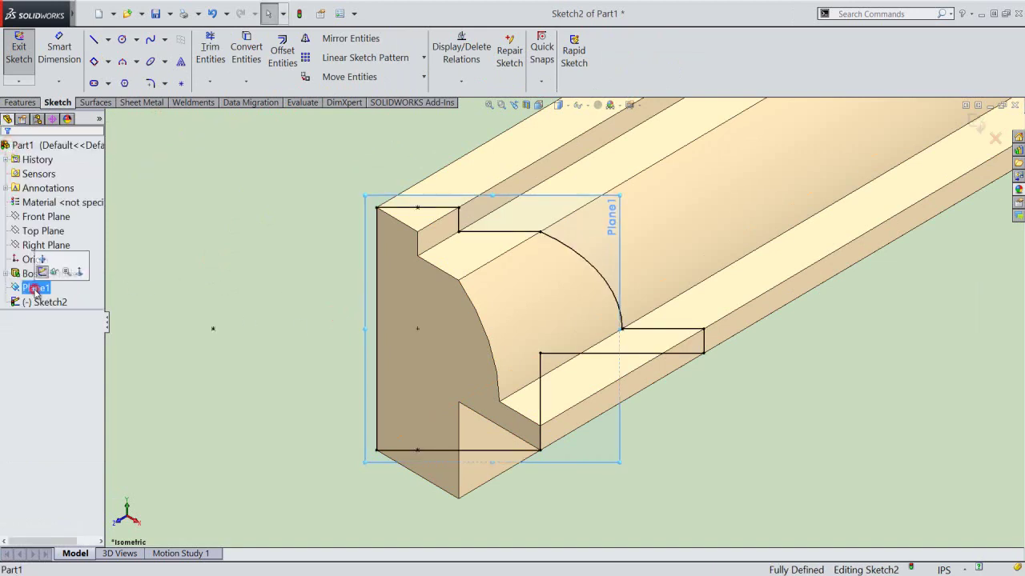
click(52, 274)
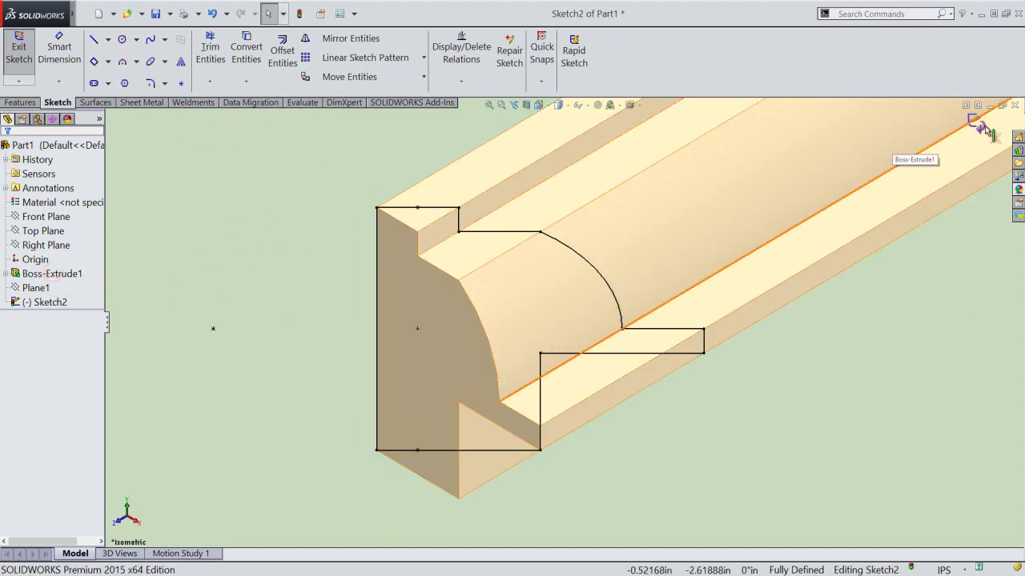
click(977, 121)
click(282, 229)
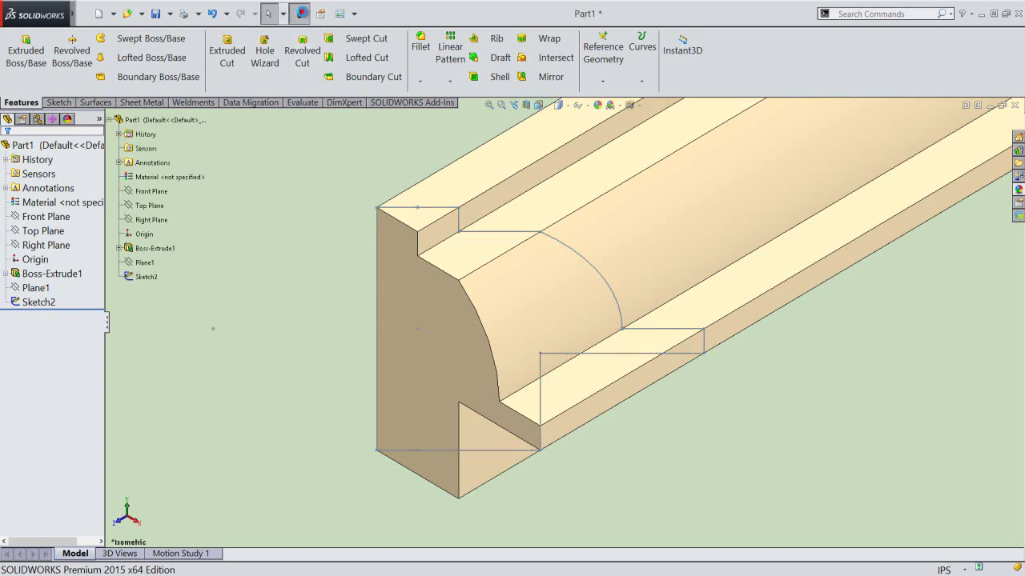
Step: Cut the bar Through All with the Sketch2 profile in the reversed direction
click(241, 50)
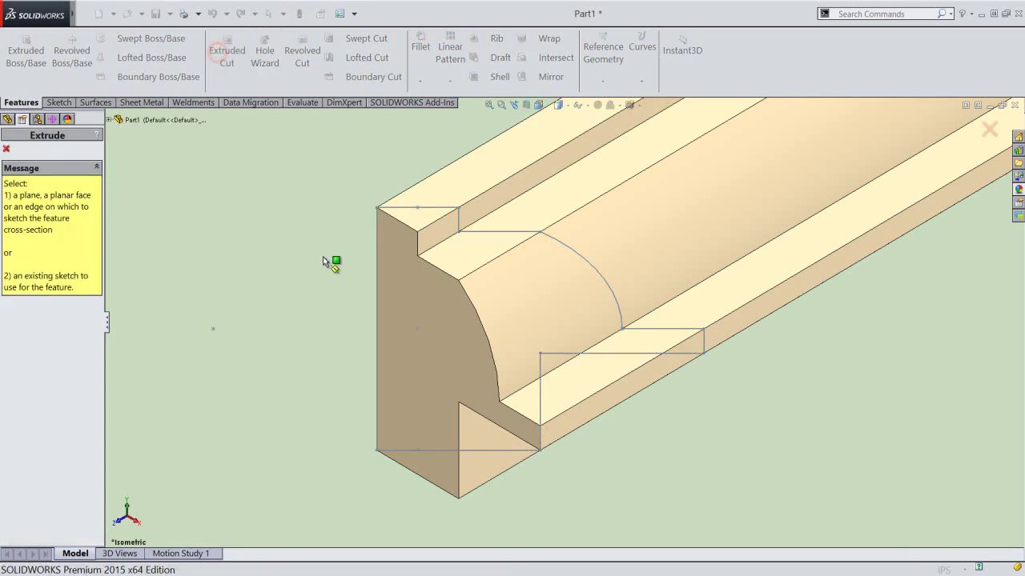
click(401, 212)
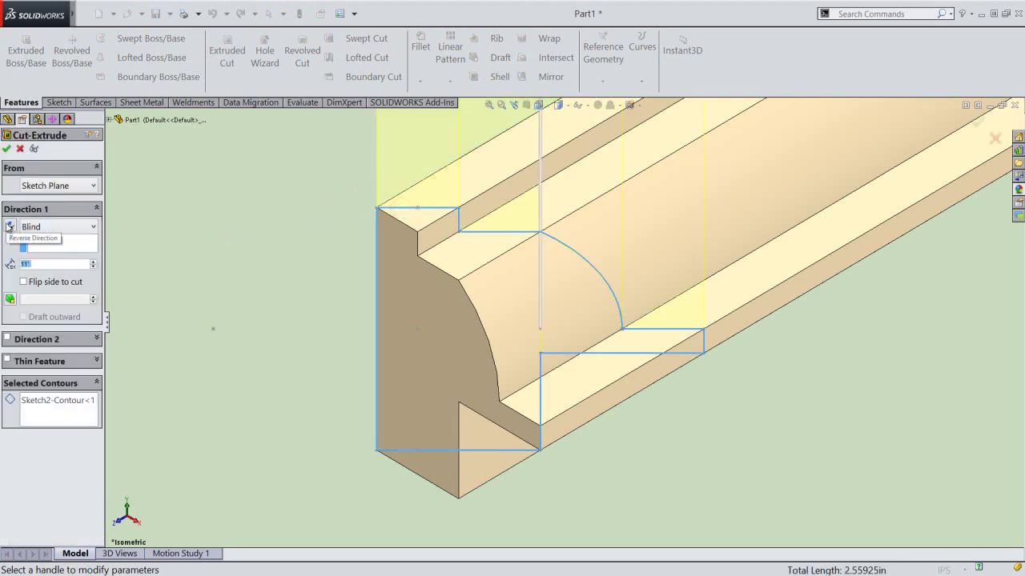
click(10, 227)
click(72, 226)
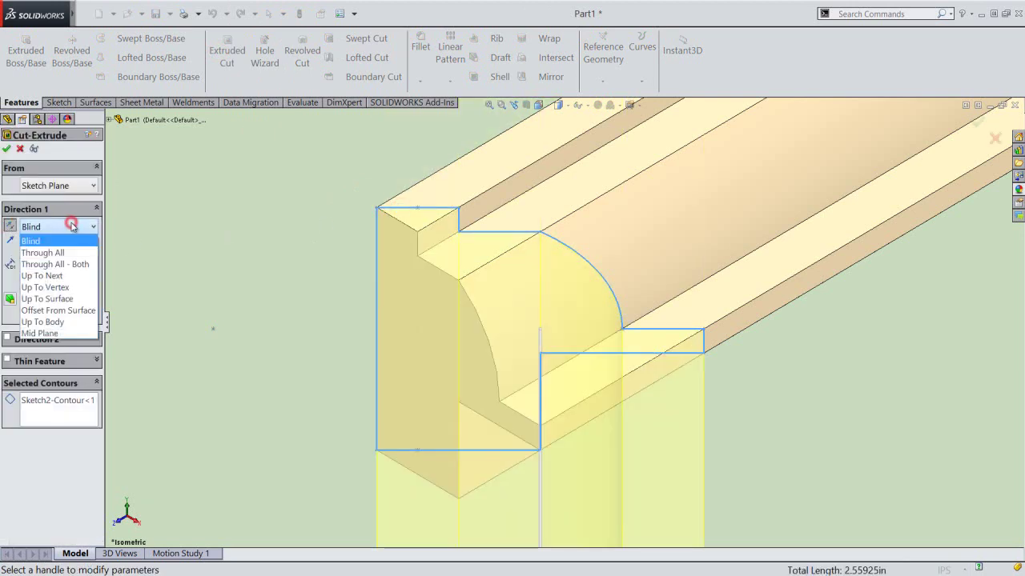
click(68, 253)
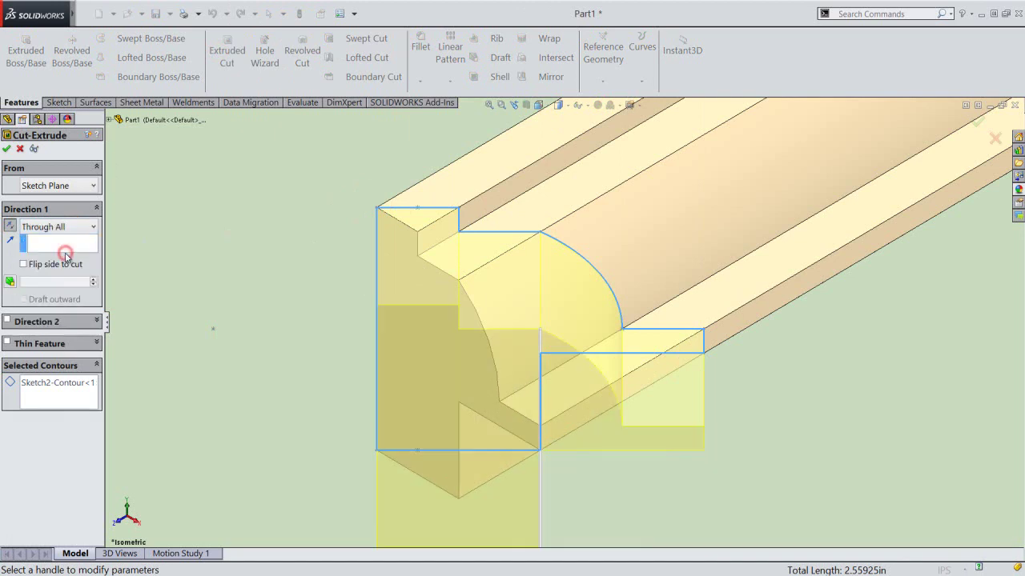
click(7, 149)
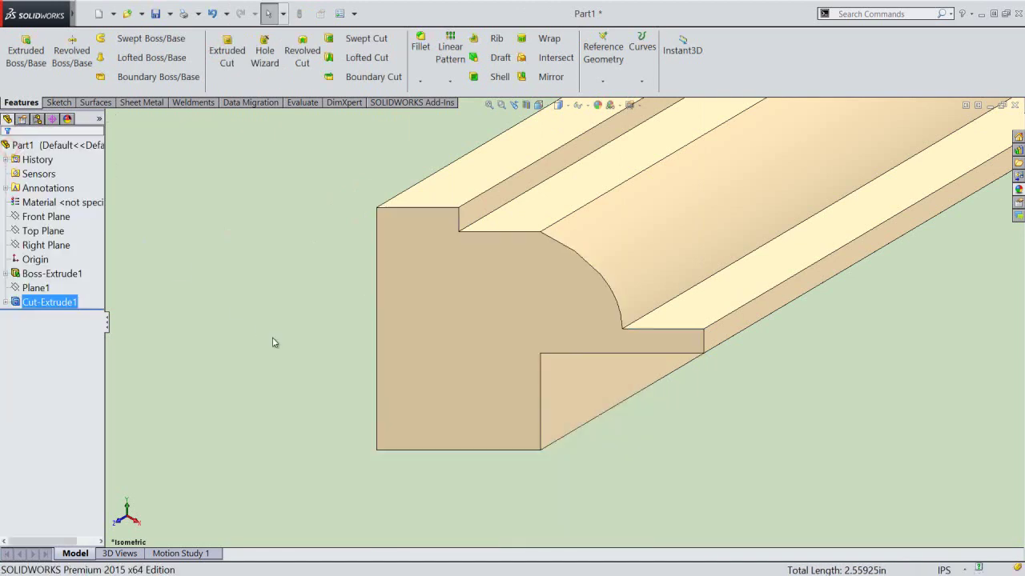
click(273, 337)
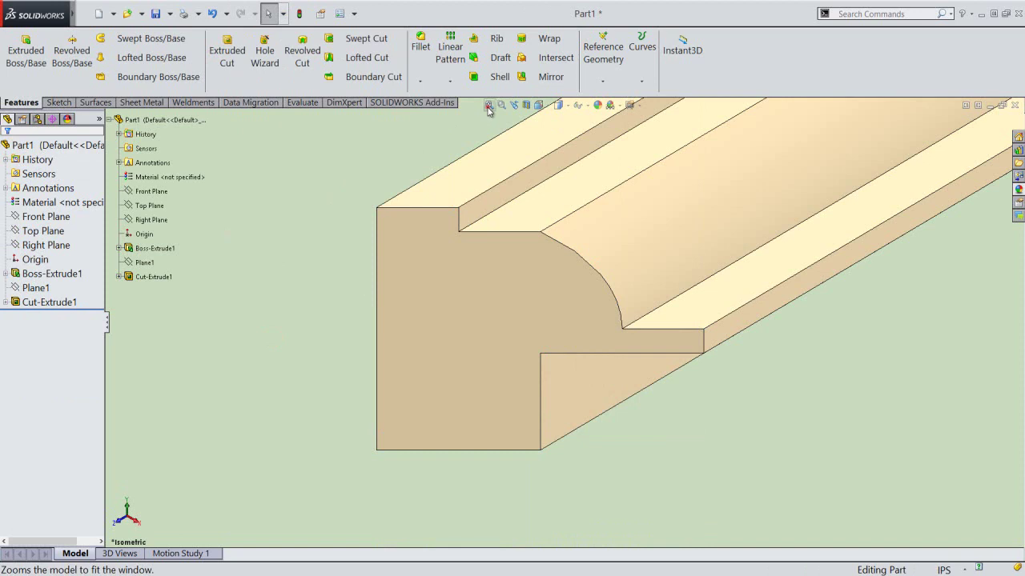
Step: Fit the bar in view, rebuild and save the part
click(489, 105)
click(299, 13)
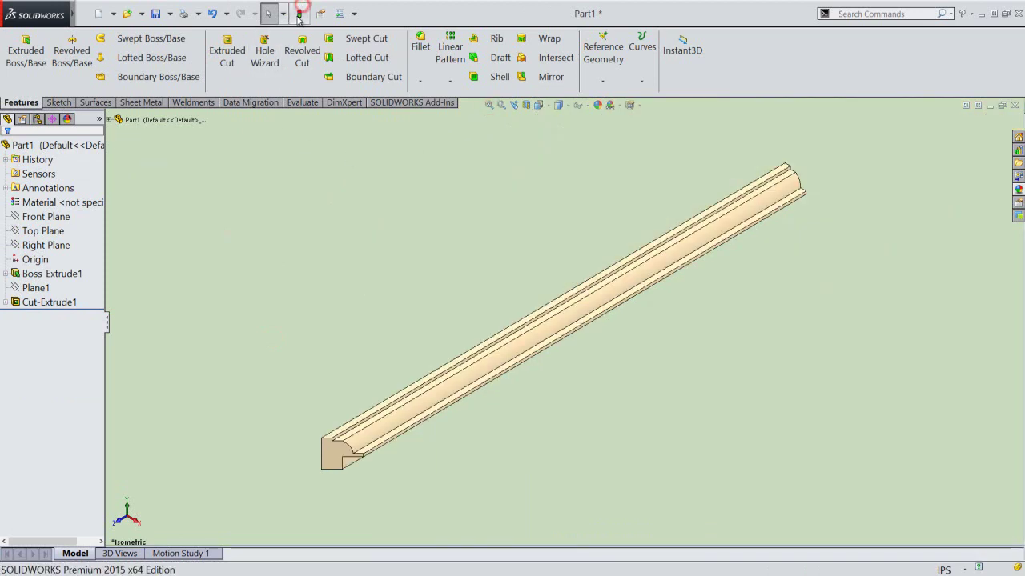
click(156, 13)
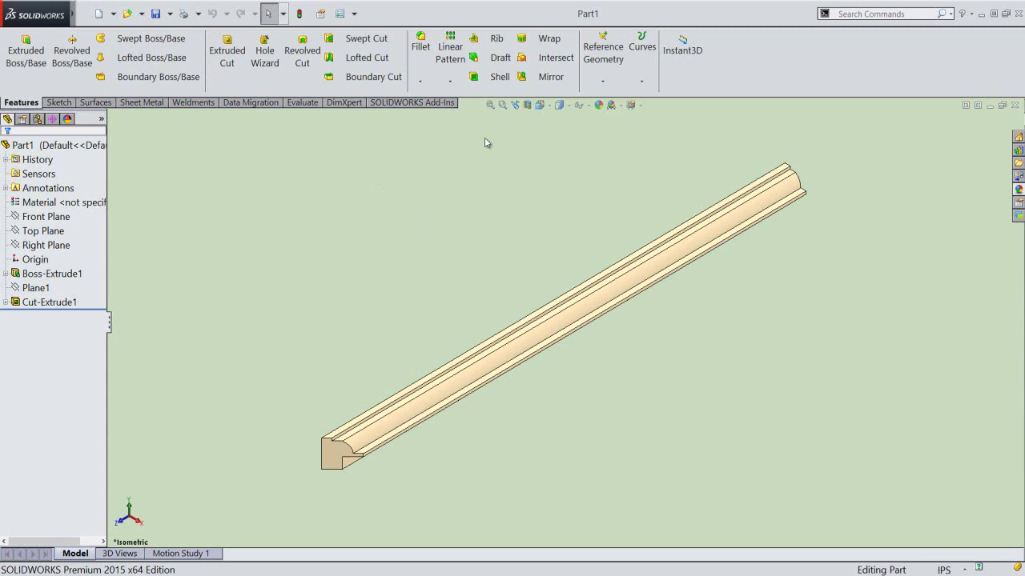
Step: Mirror Cut-Extrude1 about the Front Plane to mitre the other bar end, then save
click(549, 76)
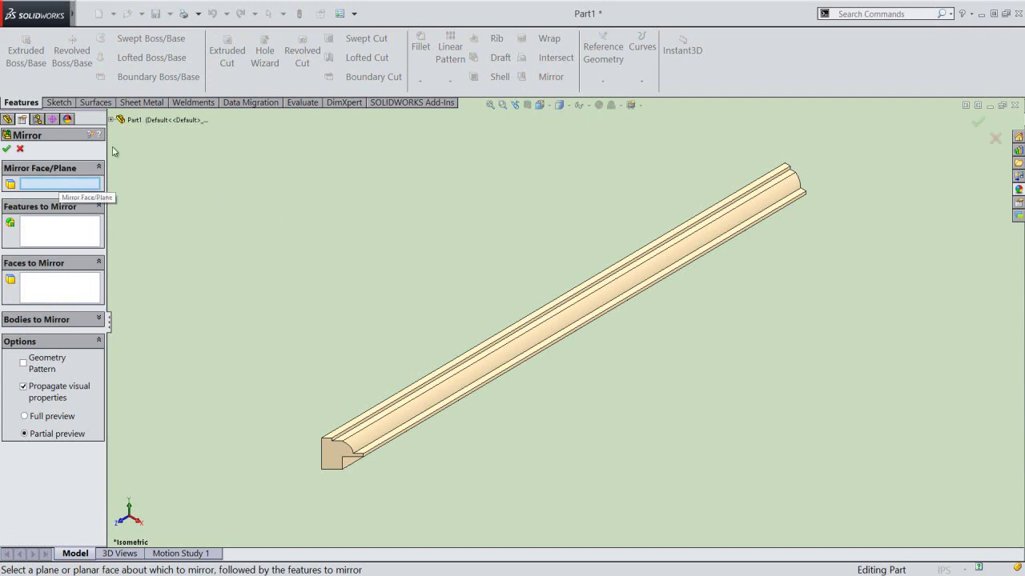
click(112, 120)
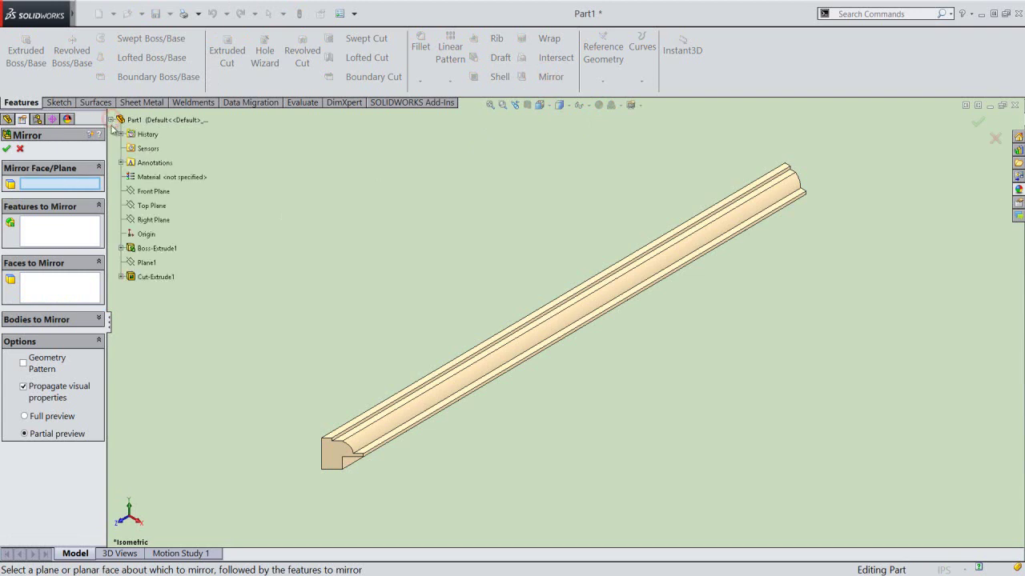
click(151, 192)
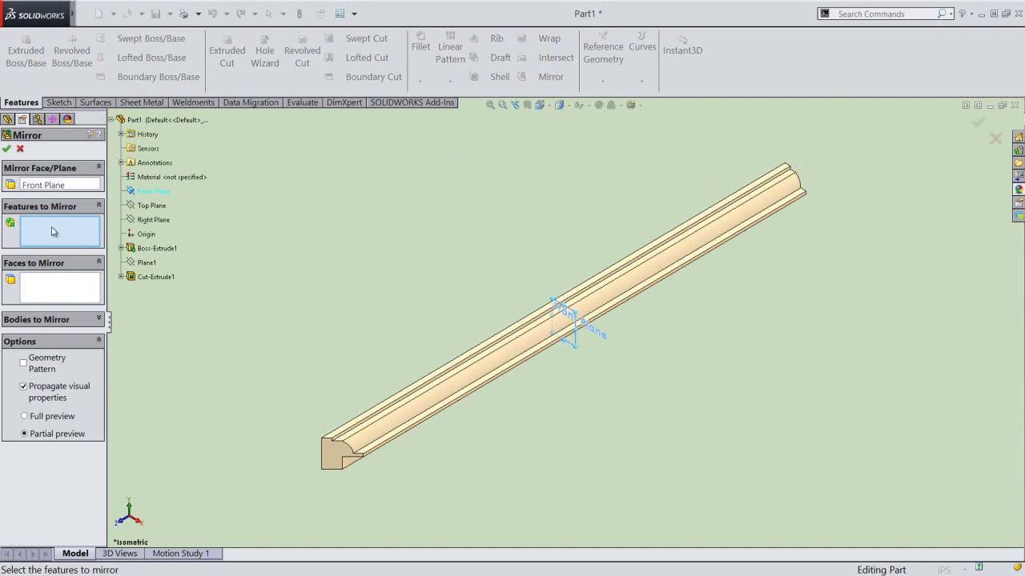
click(152, 278)
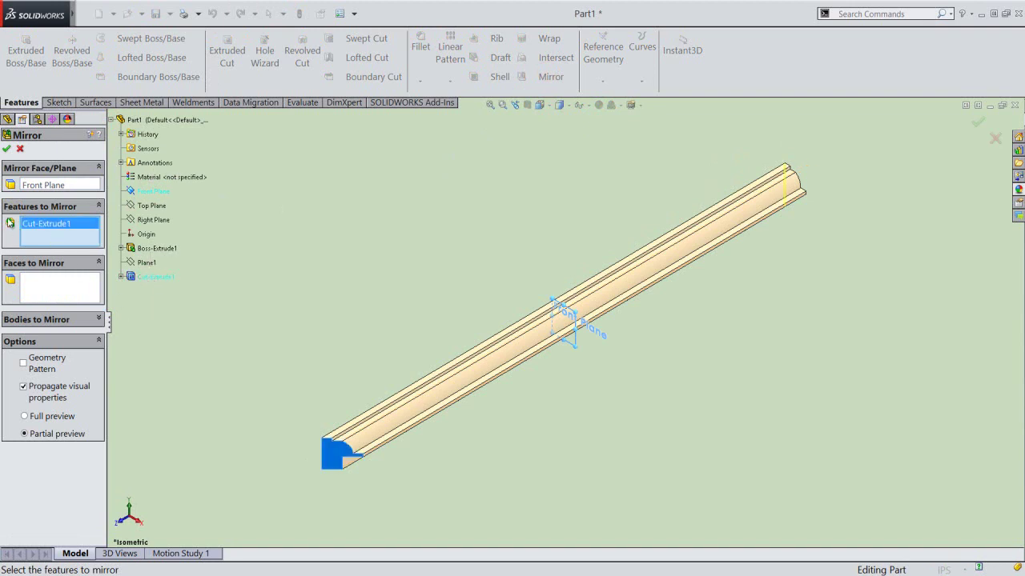
click(7, 151)
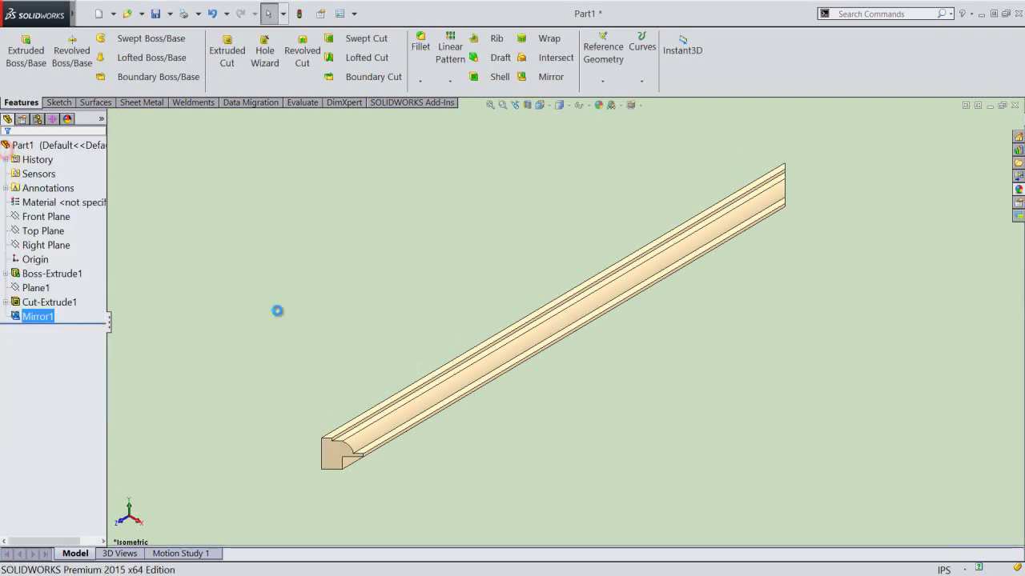
click(156, 13)
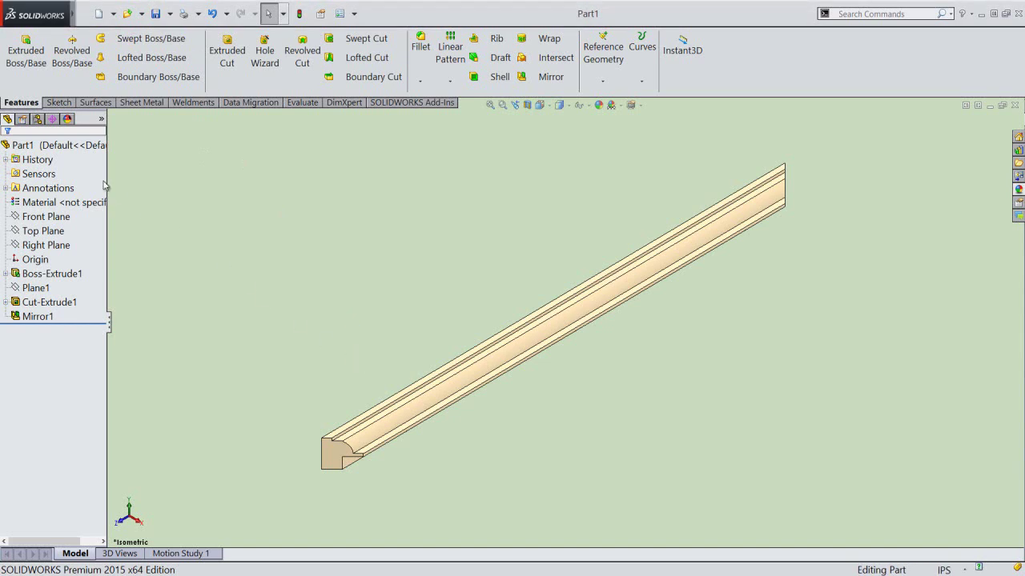
Step: In Default's properties, set the configuration name and description both to Length
click(37, 119)
click(35, 162)
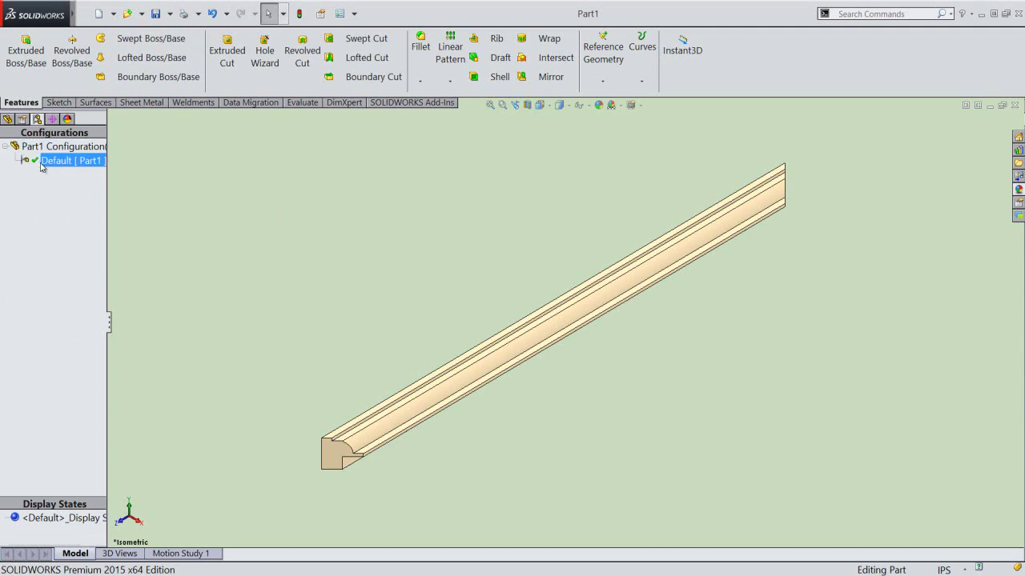
right_click(56, 163)
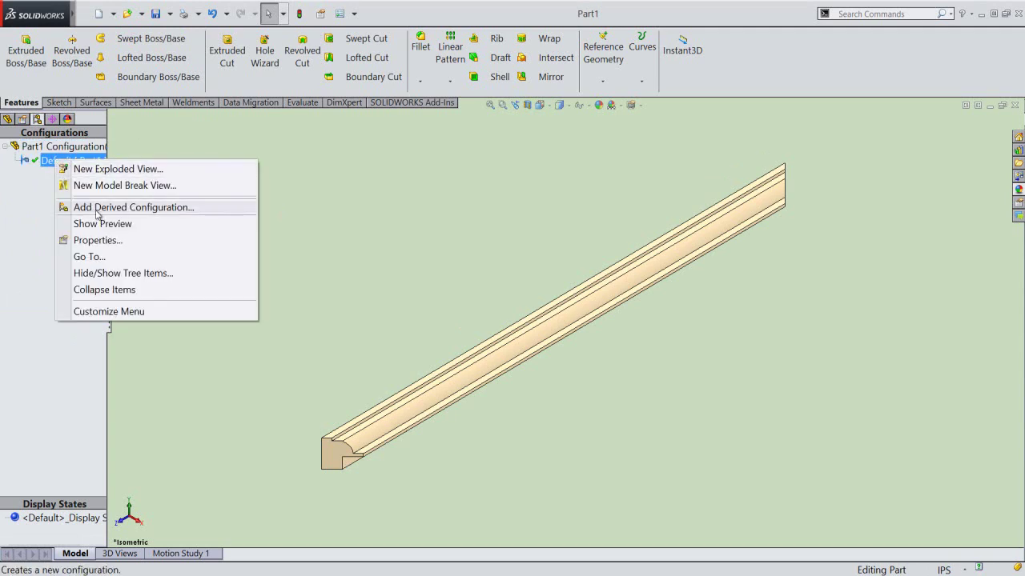
click(126, 242)
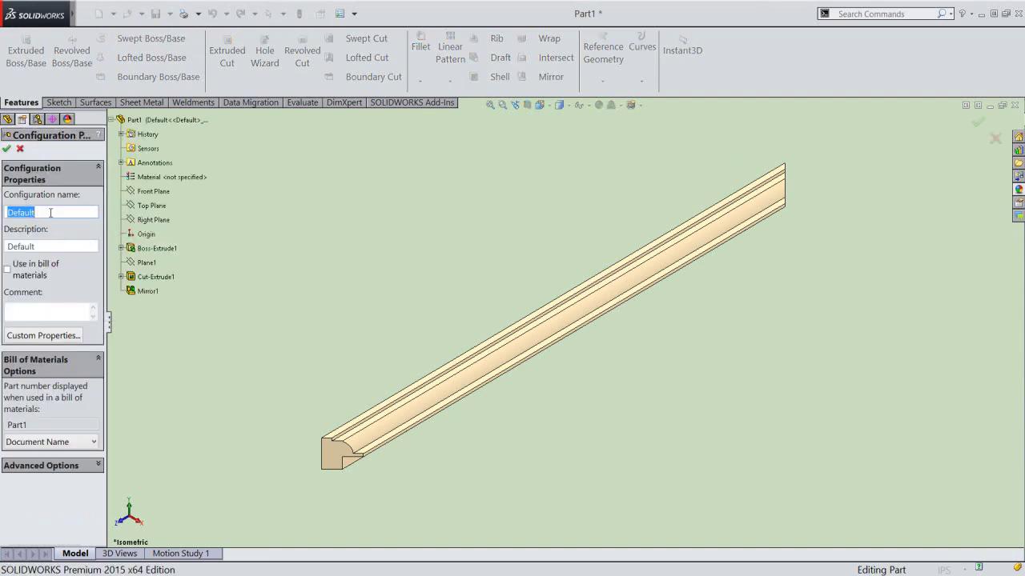
text(Length)
double_click(49, 247)
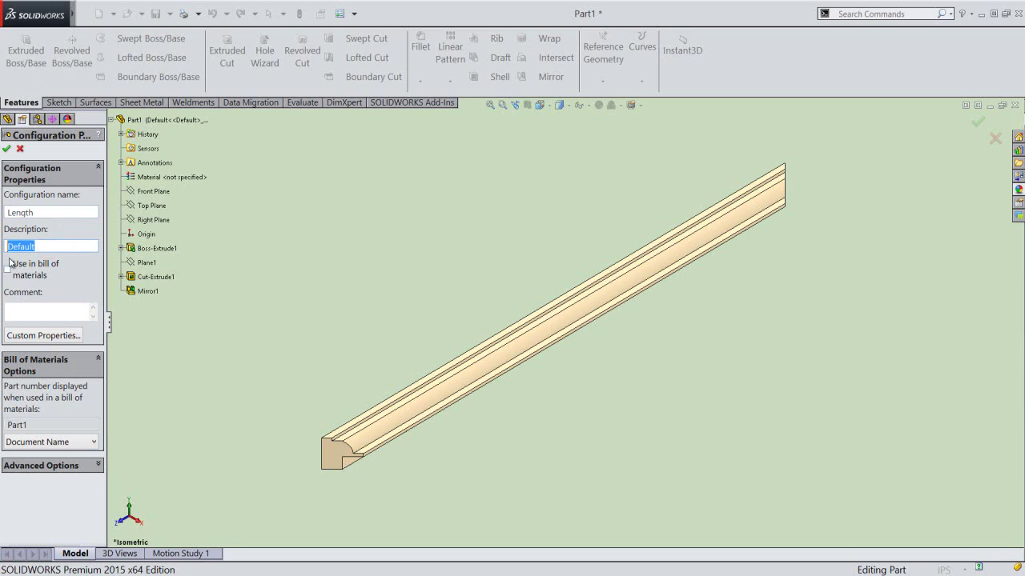
text(Length)
click(6, 148)
click(178, 279)
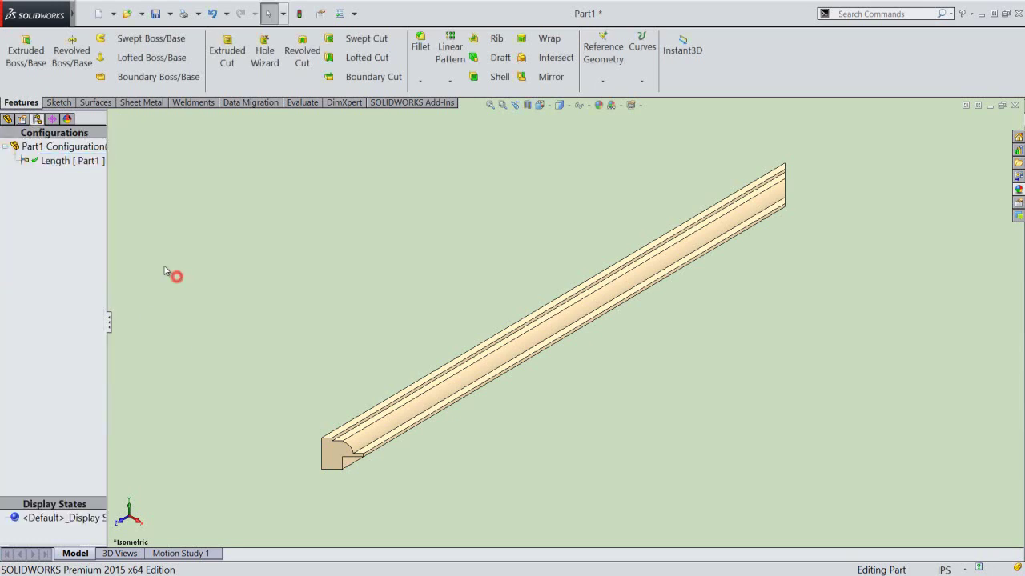
Step: Add a new part configuration named Width
click(66, 148)
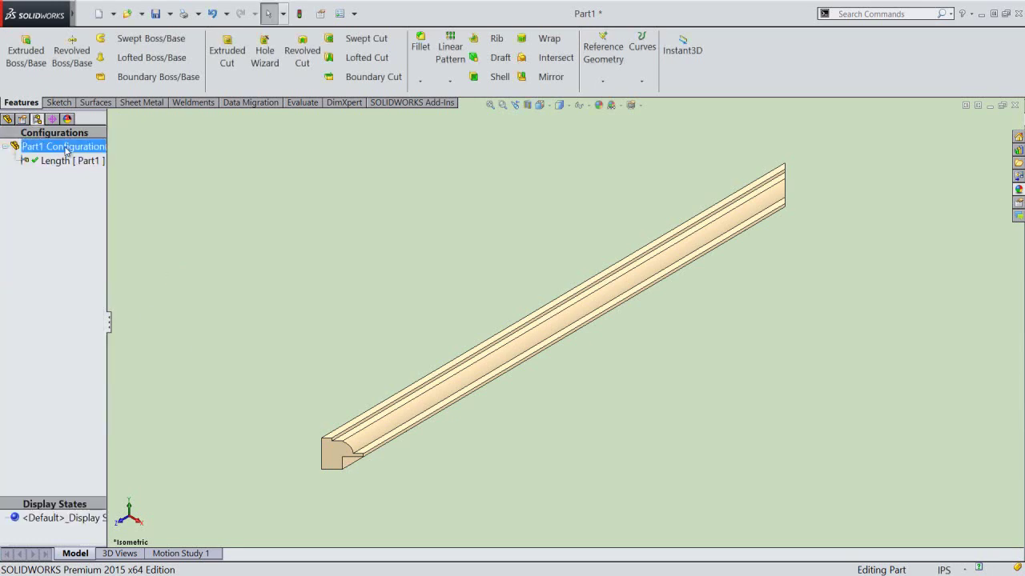
right_click(66, 150)
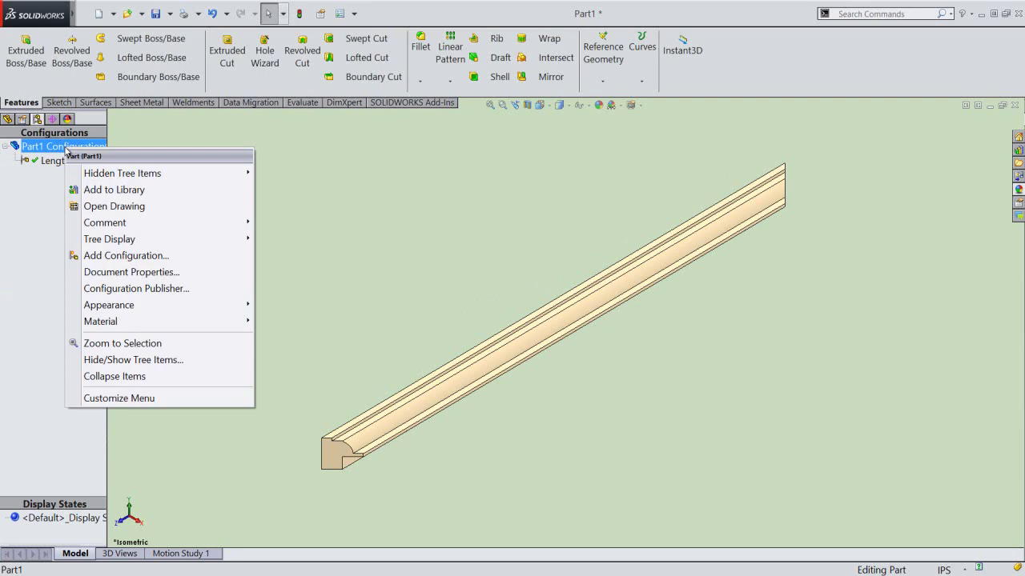
click(176, 256)
text(Width)
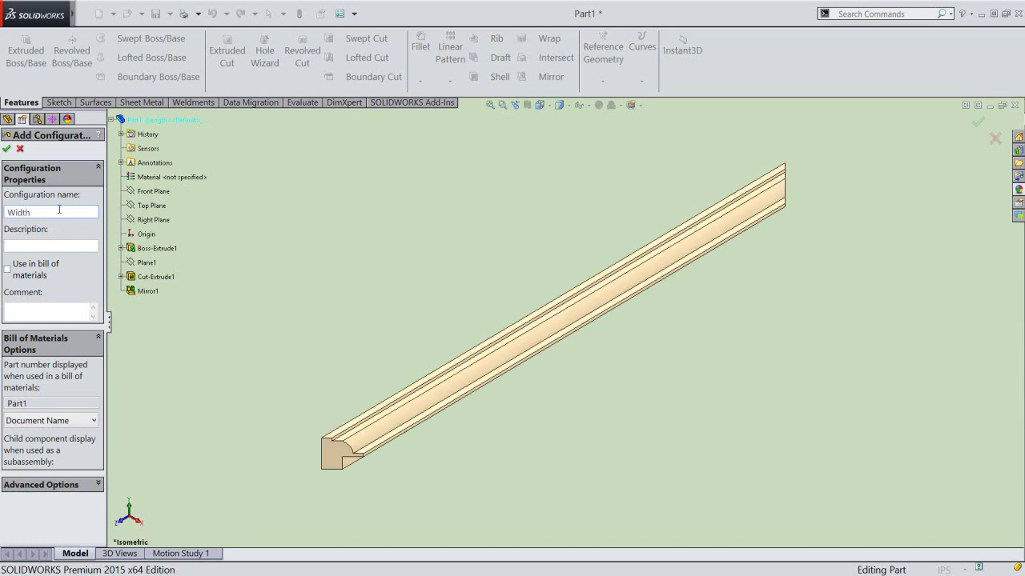
click(53, 246)
click(7, 150)
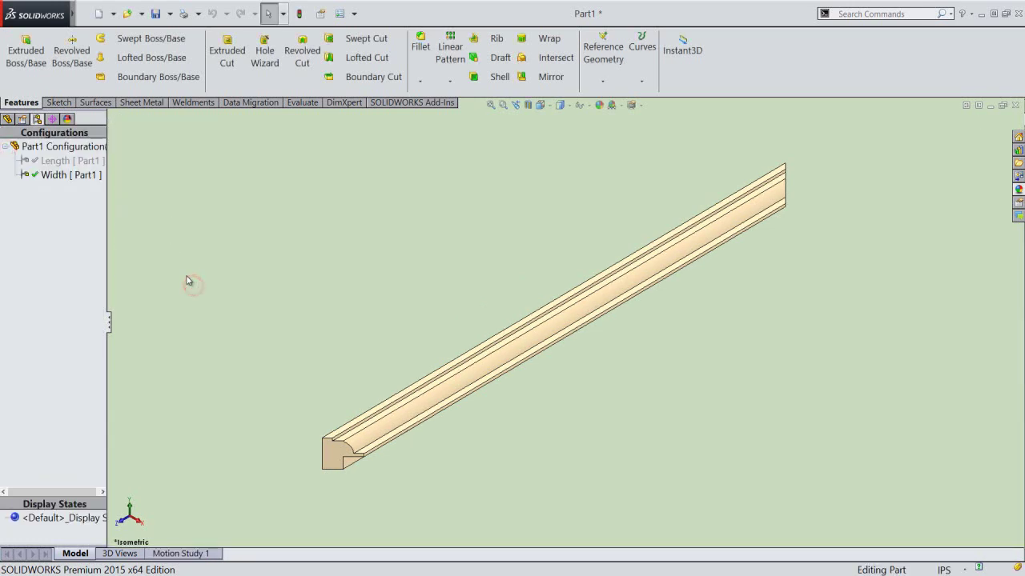
Step: Reactivate the Length configuration
click(36, 163)
double_click(36, 163)
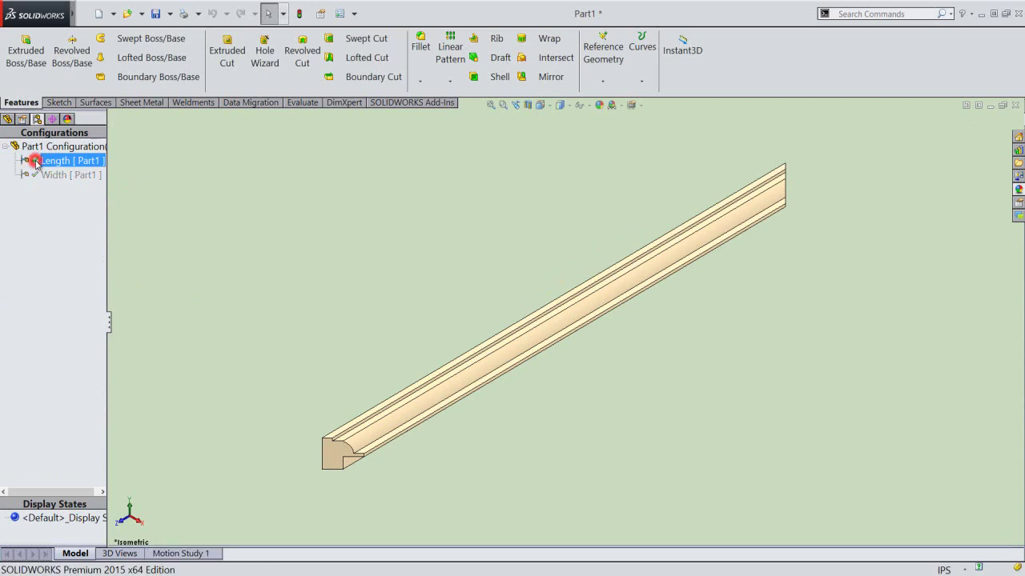
click(7, 118)
Step: Save, then restrict Boss-Extrude1's 11 in depth to 'This configuration' (Length)
key(ctrl+s)
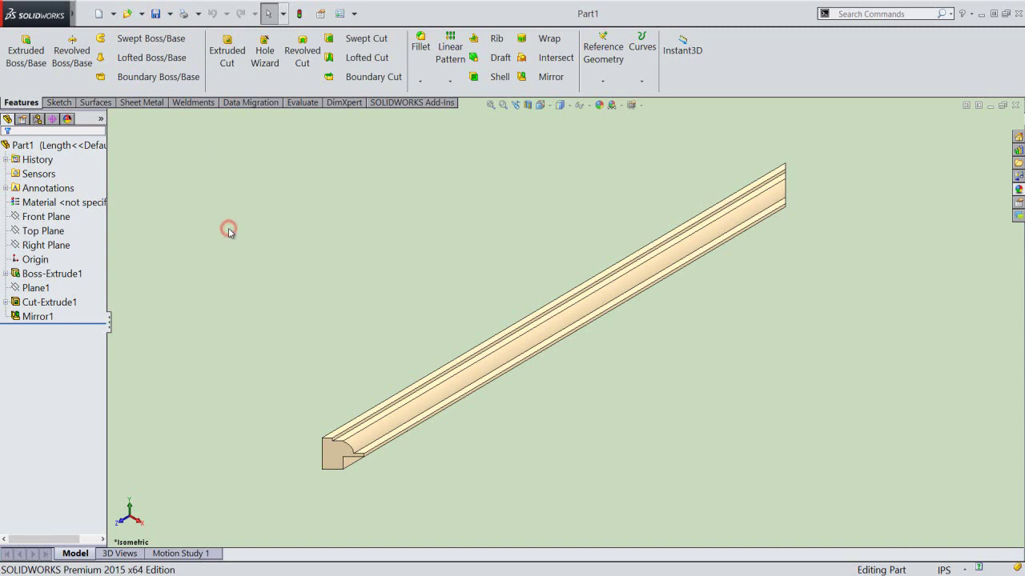
click(26, 274)
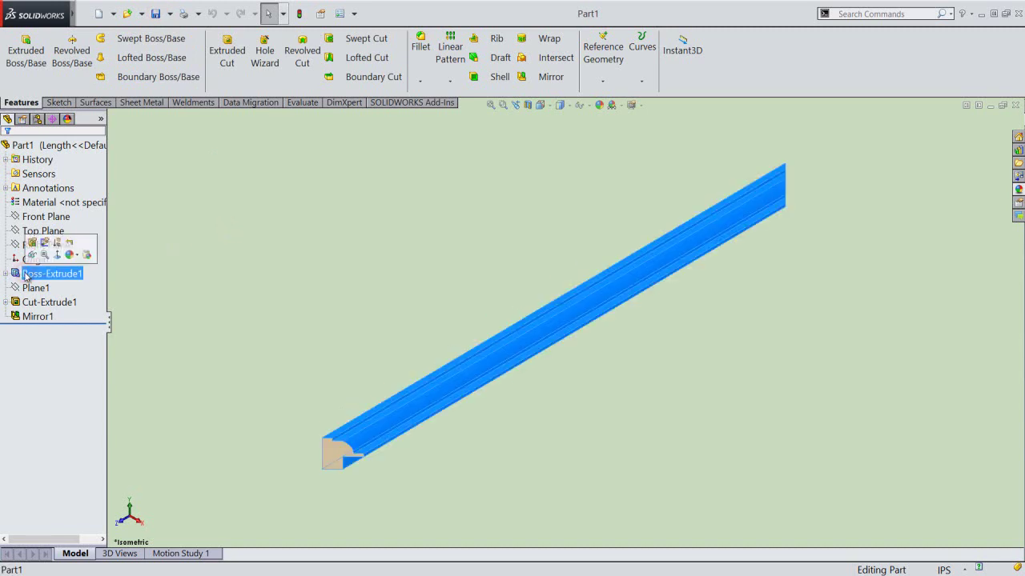
click(30, 240)
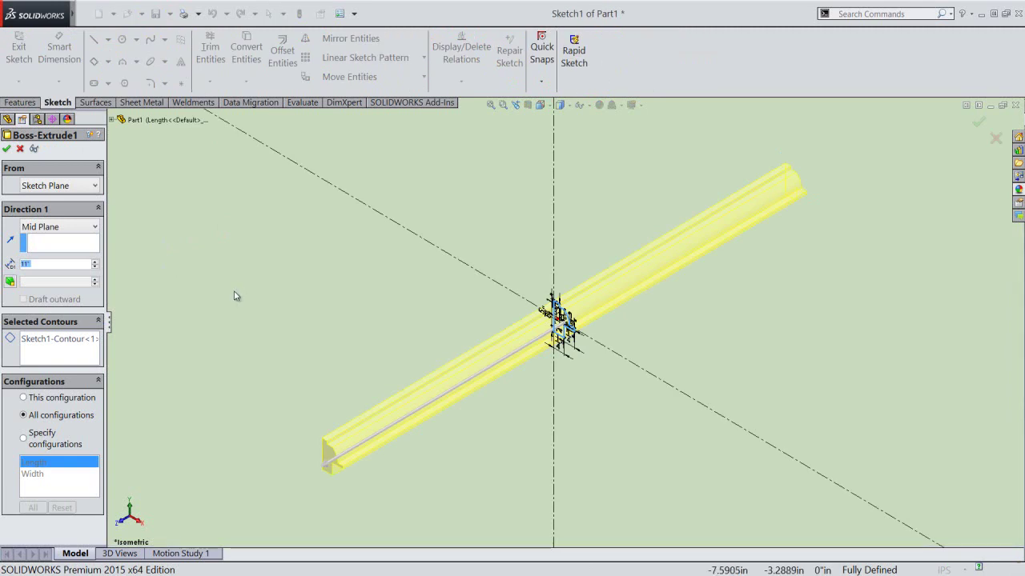
click(24, 399)
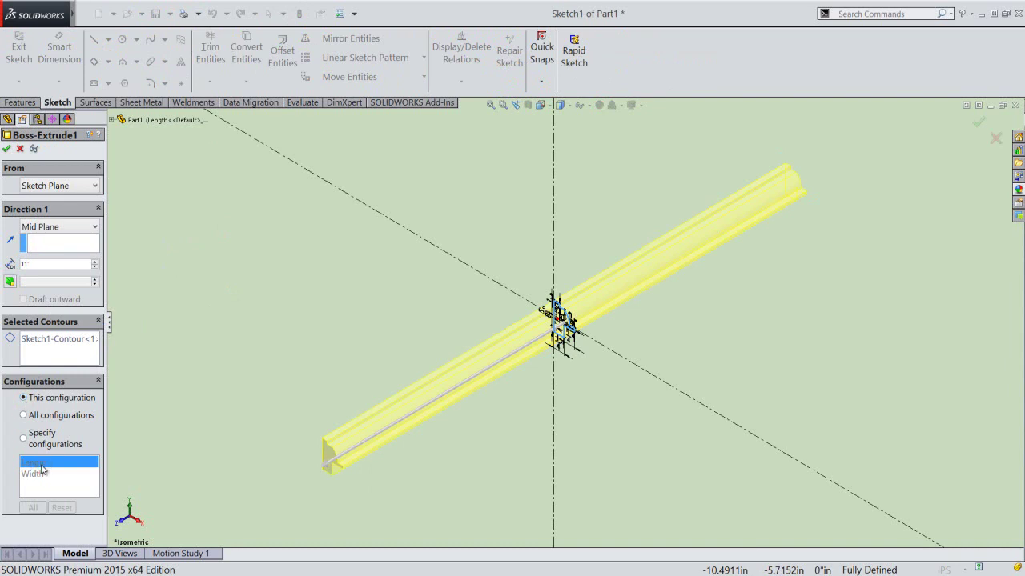
click(7, 150)
click(329, 324)
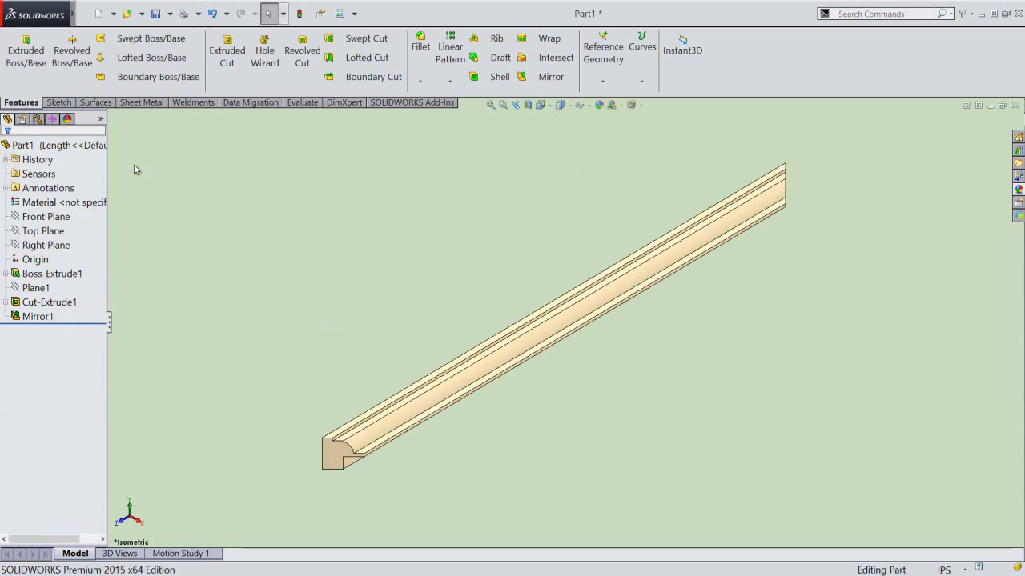
Step: Activate the Width configuration
click(38, 119)
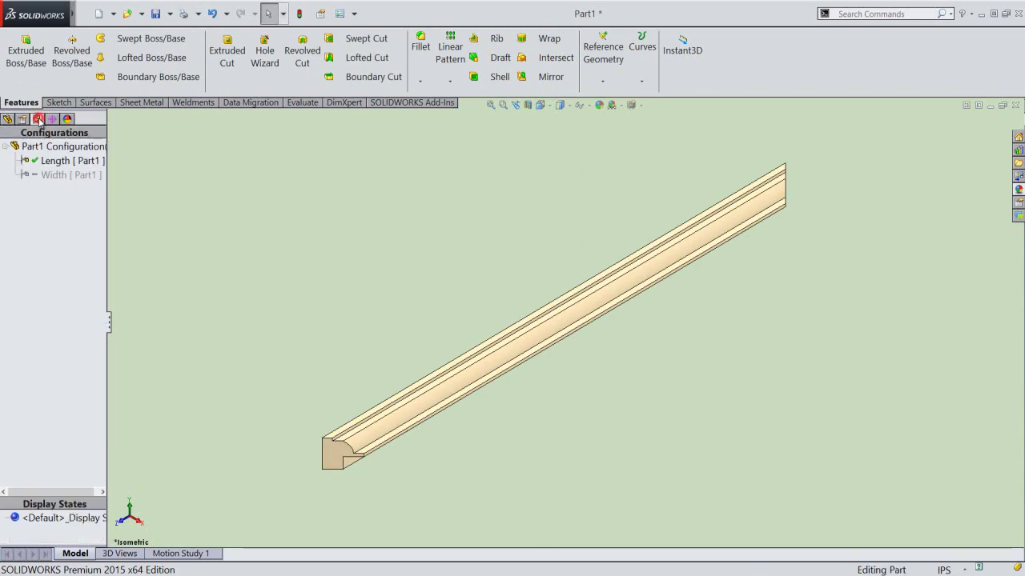
click(33, 177)
double_click(40, 176)
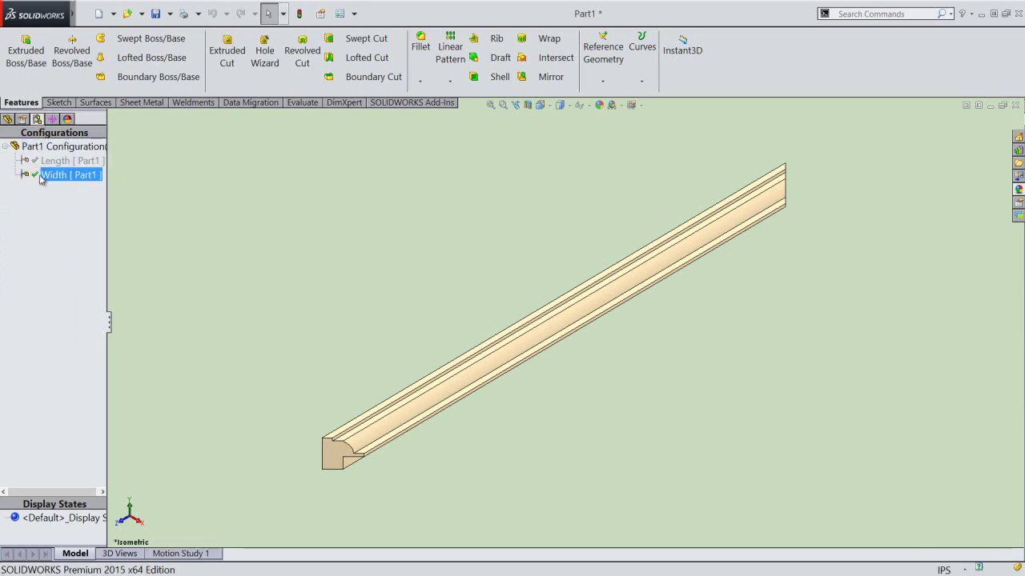
click(6, 119)
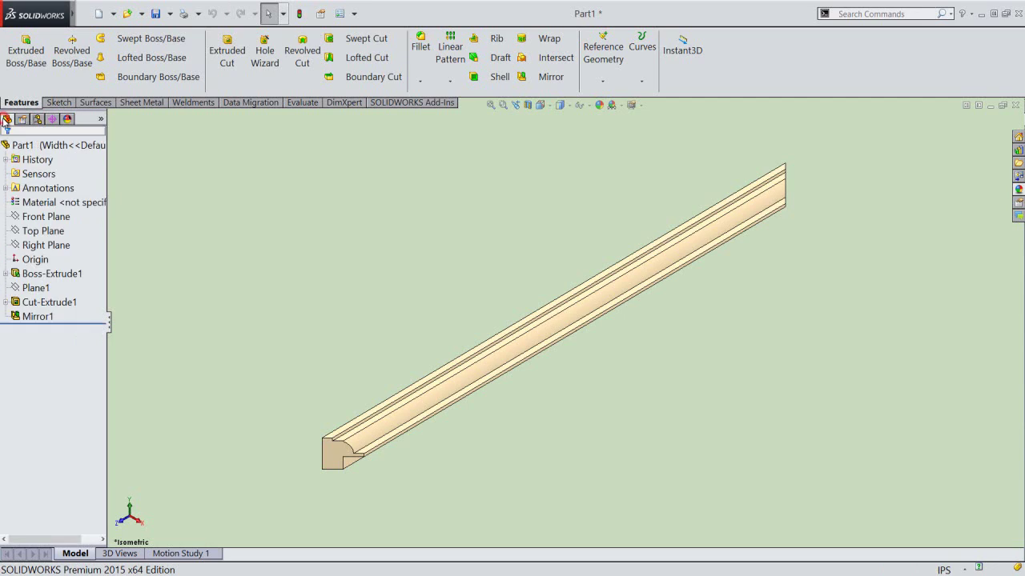
Step: Change Boss-Extrude1's depth to 9 in for the Width configuration
click(20, 273)
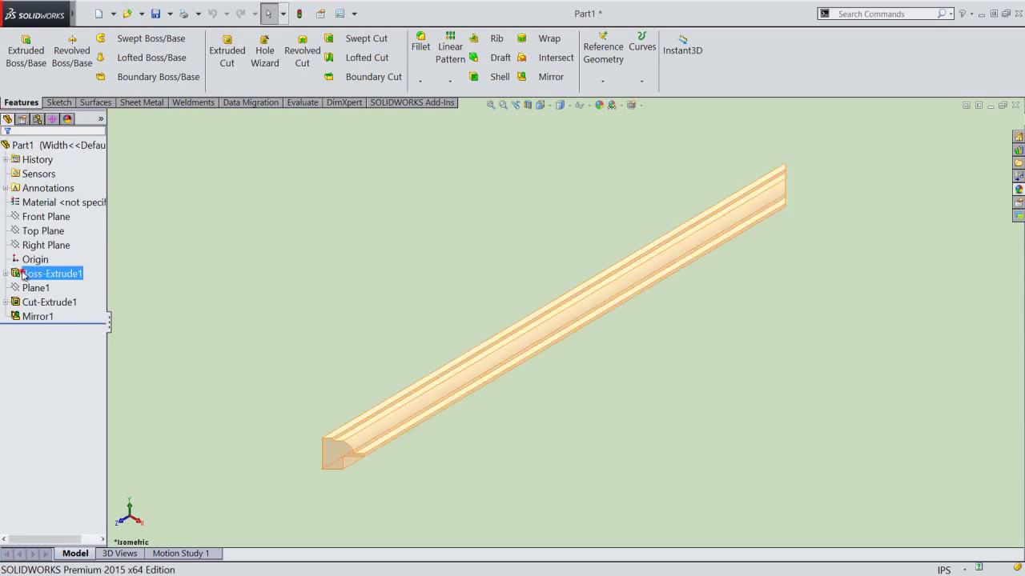
click(22, 274)
click(29, 242)
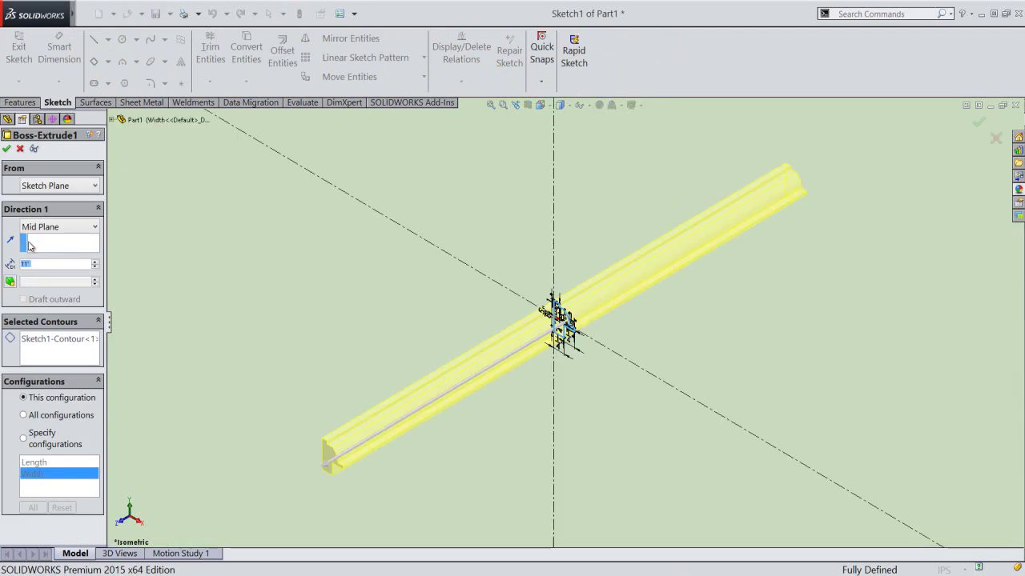
click(43, 265)
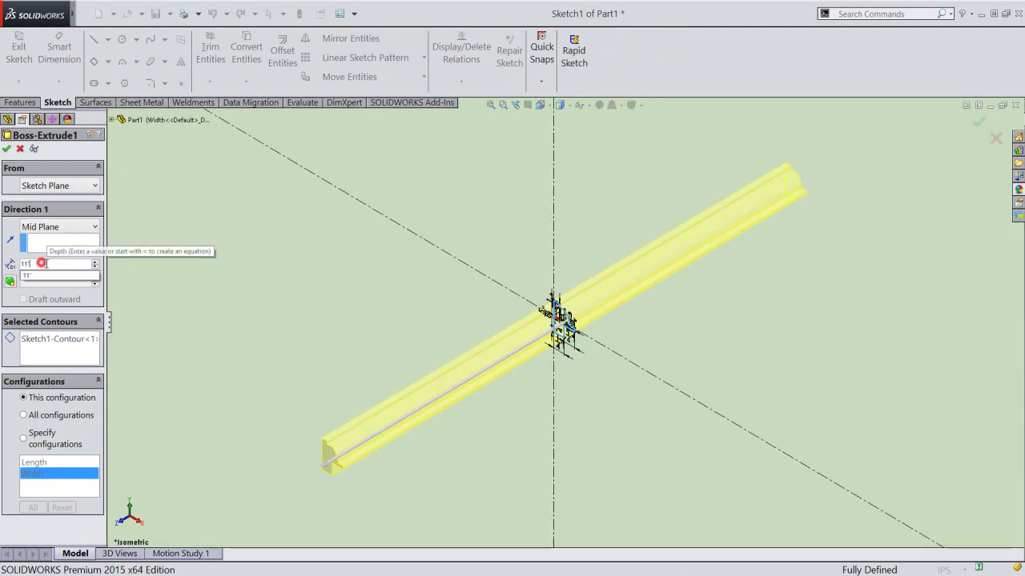
text(9)
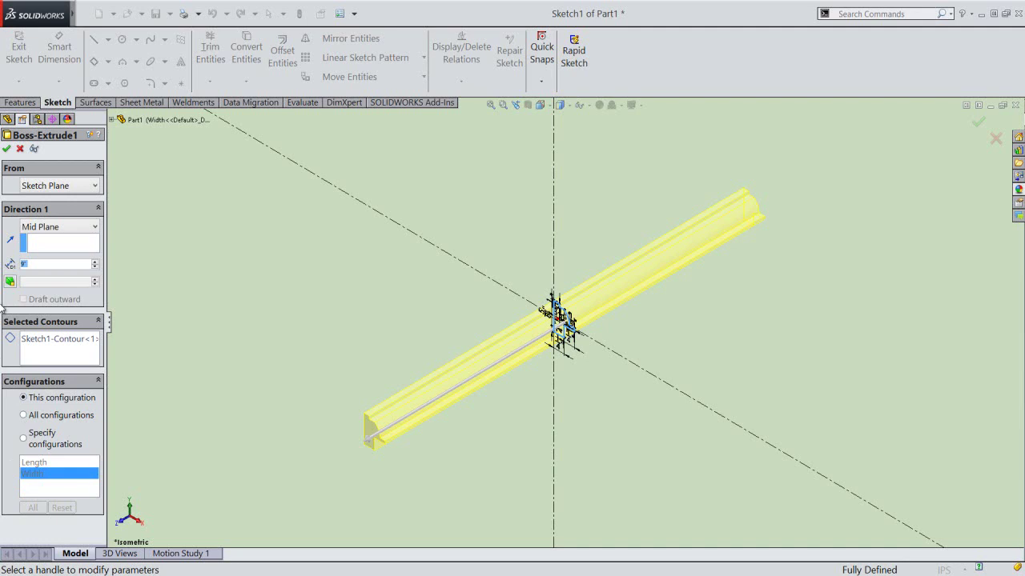
click(7, 149)
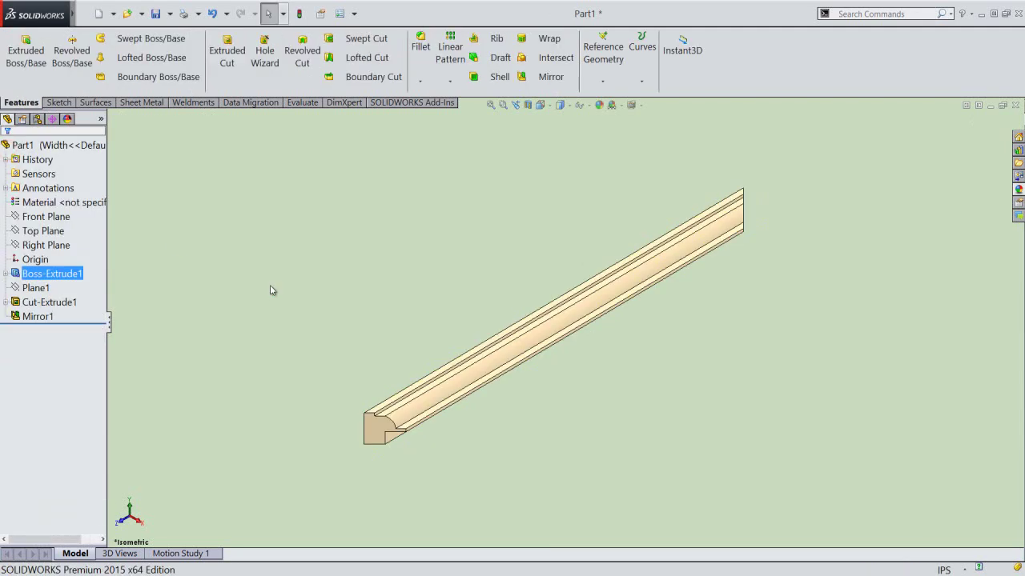
Step: Fit the bar in view and toggle Length and Width to compare, ending on Length
click(491, 105)
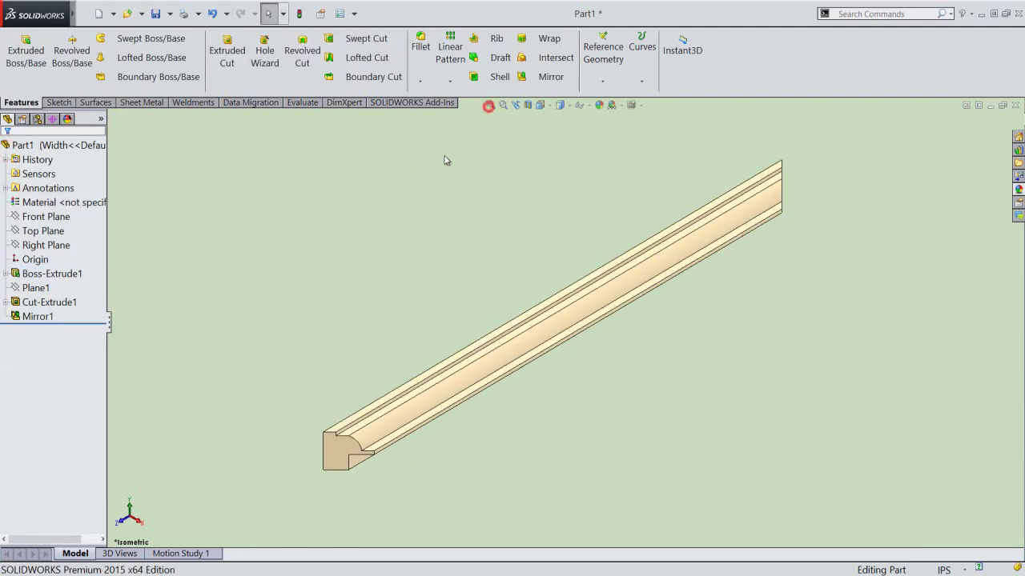
click(37, 119)
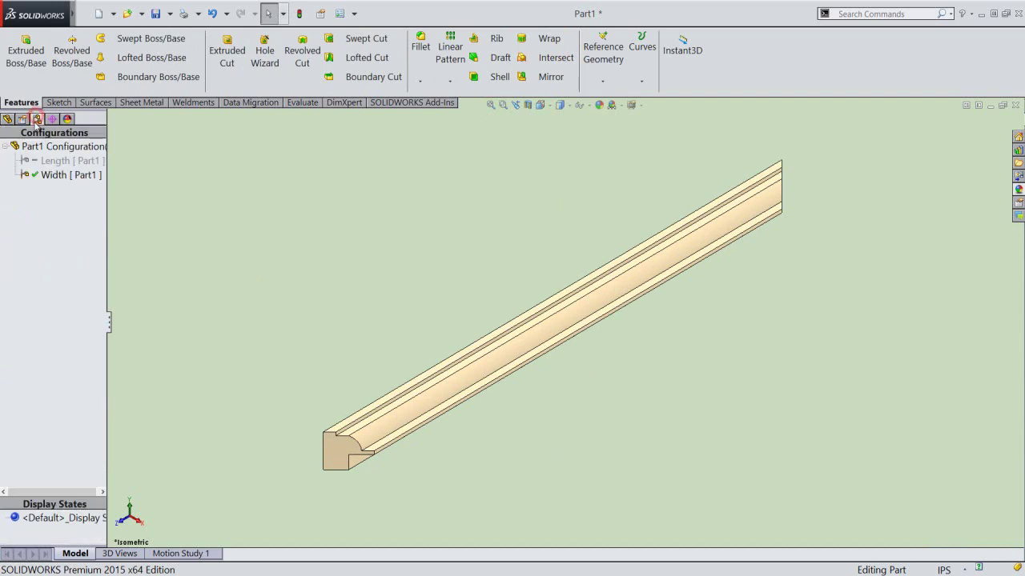
click(35, 161)
double_click(34, 161)
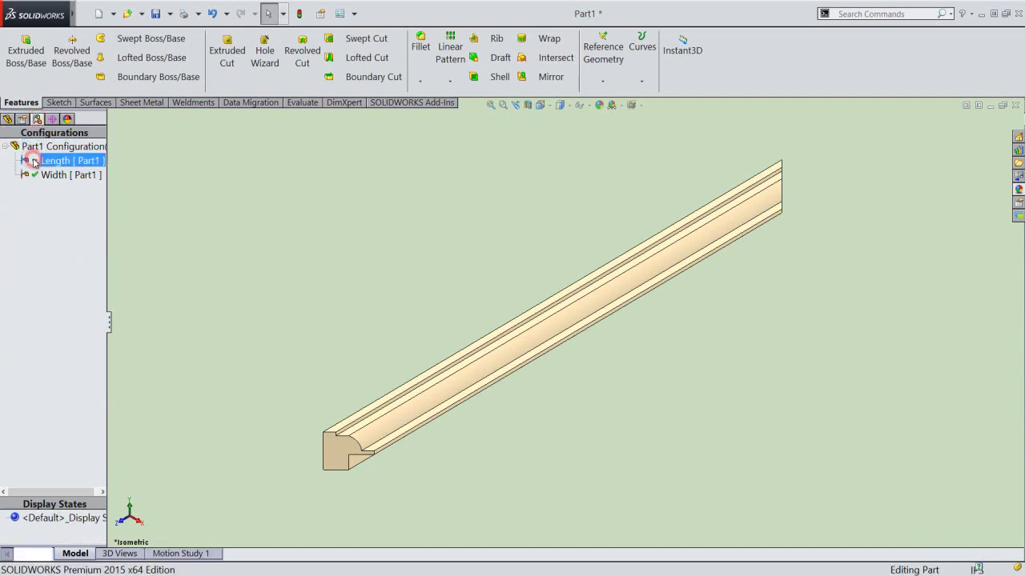
double_click(37, 176)
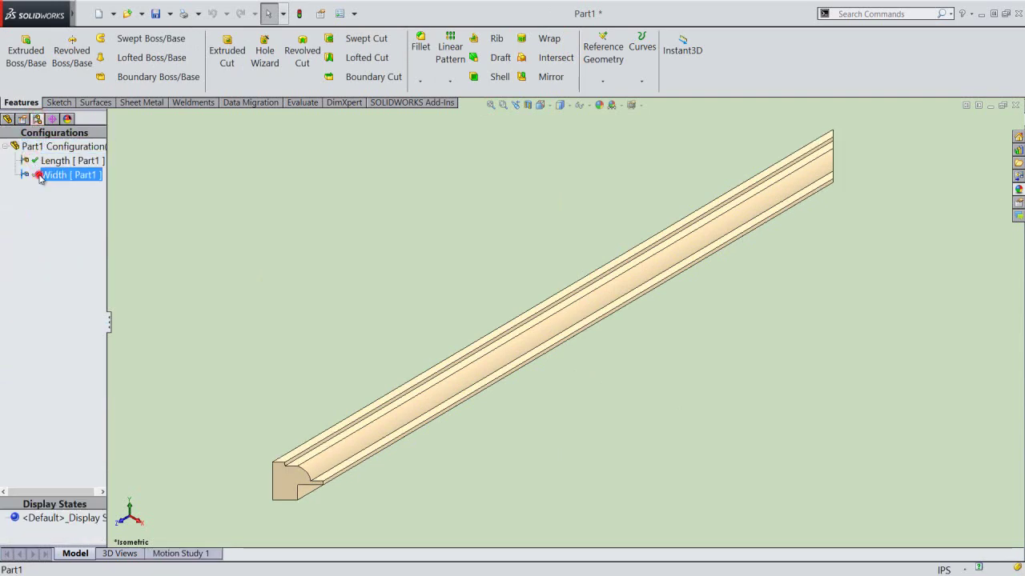
double_click(36, 161)
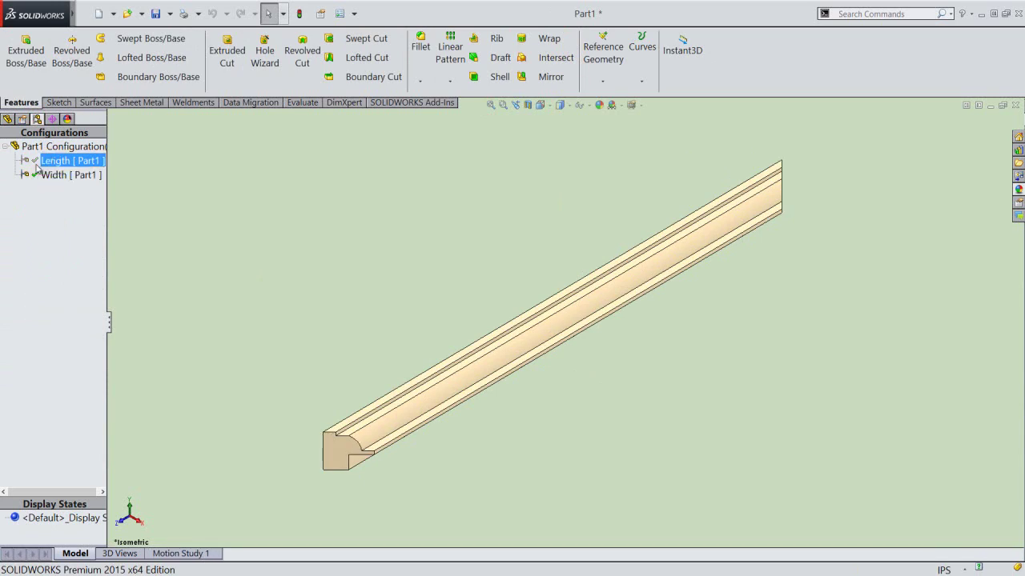
click(7, 118)
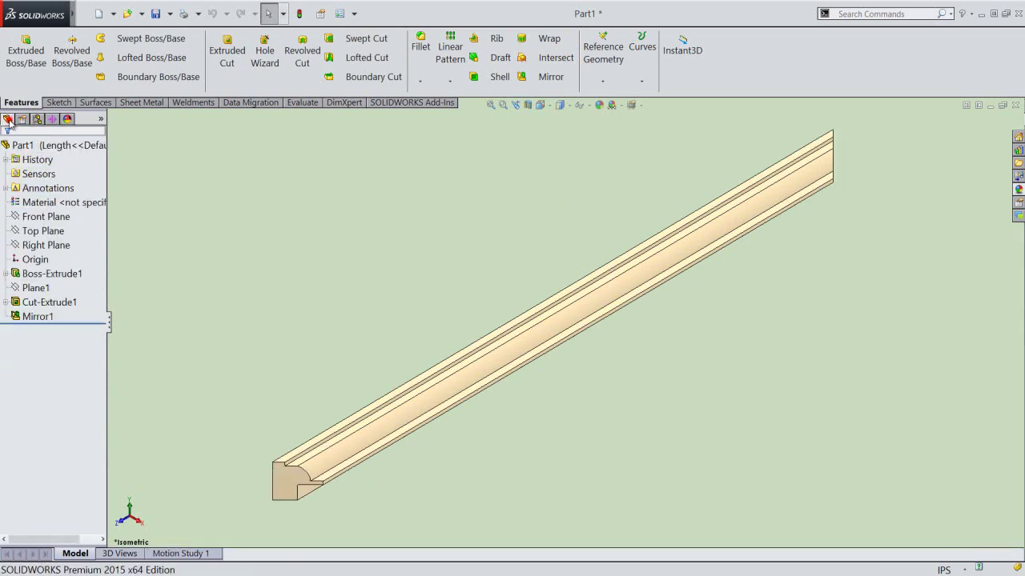
Step: Save Part1 and close its window
click(144, 15)
click(170, 34)
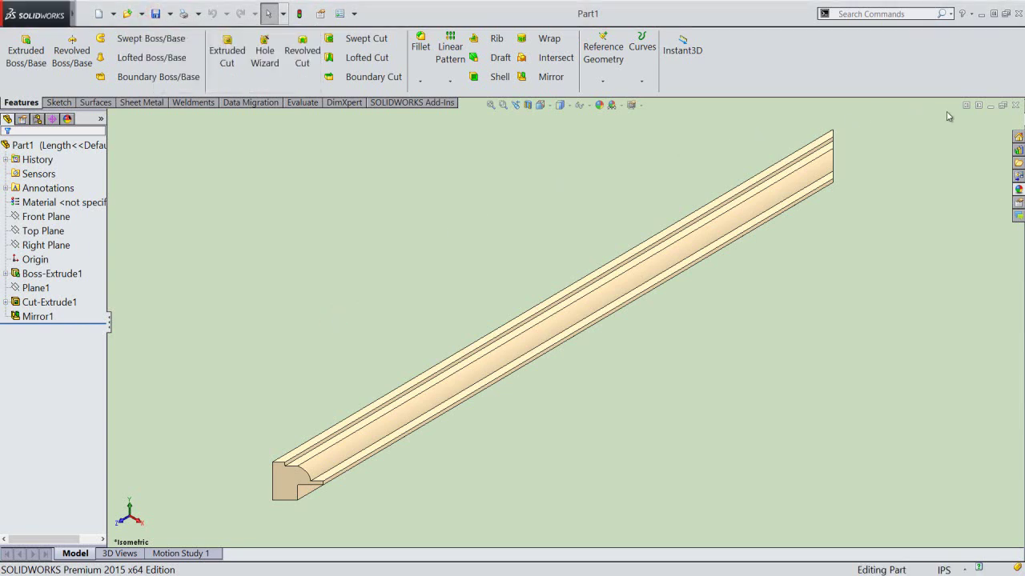
click(1015, 105)
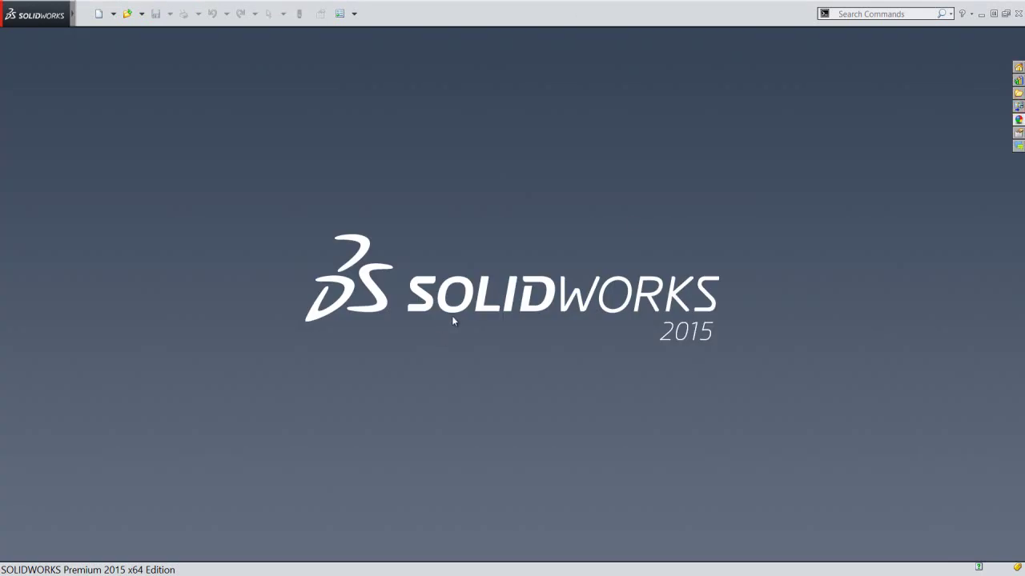
Step: Create a new assembly from the assembly template with origins shown
click(99, 14)
click(469, 217)
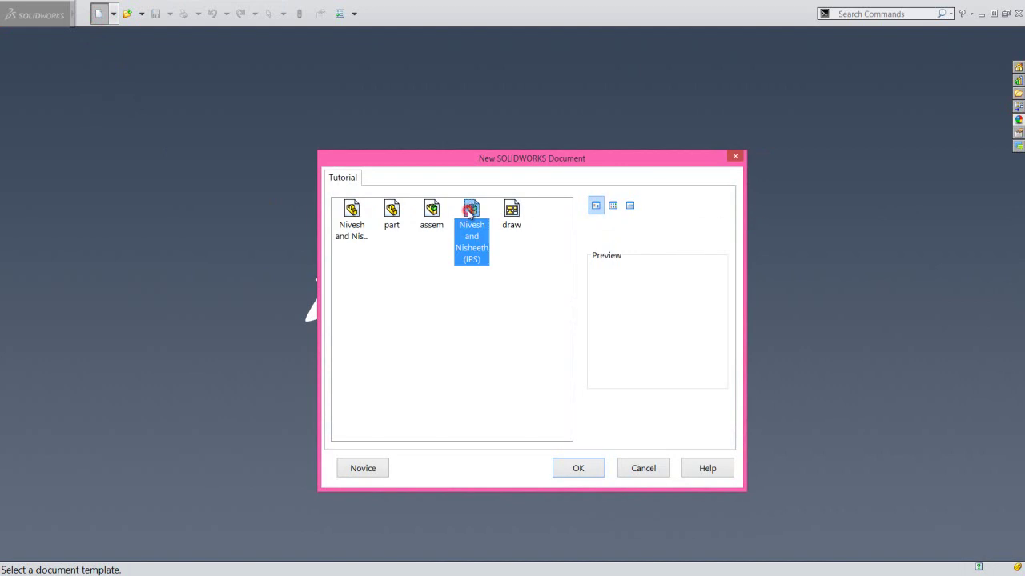
click(593, 473)
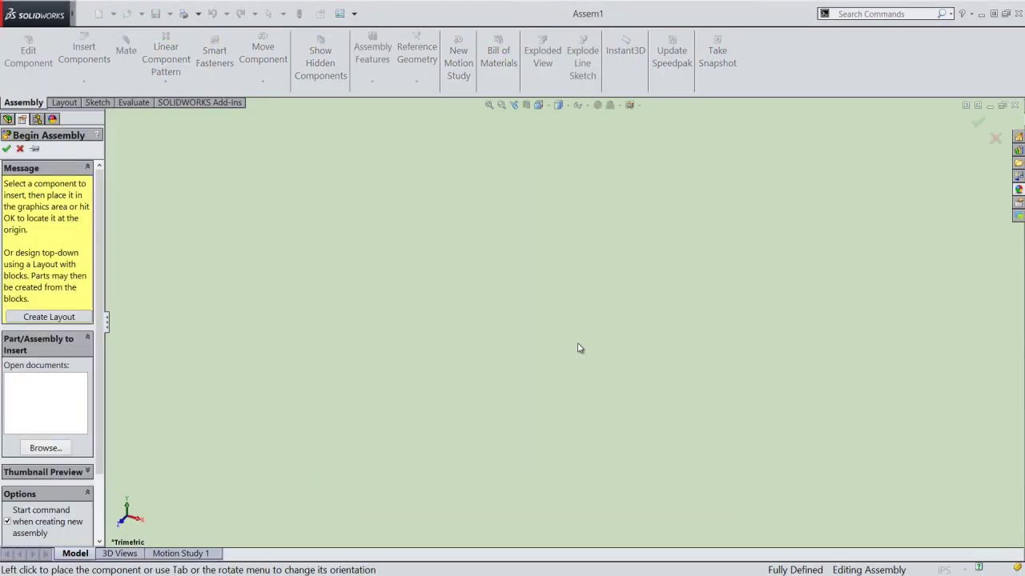
click(579, 106)
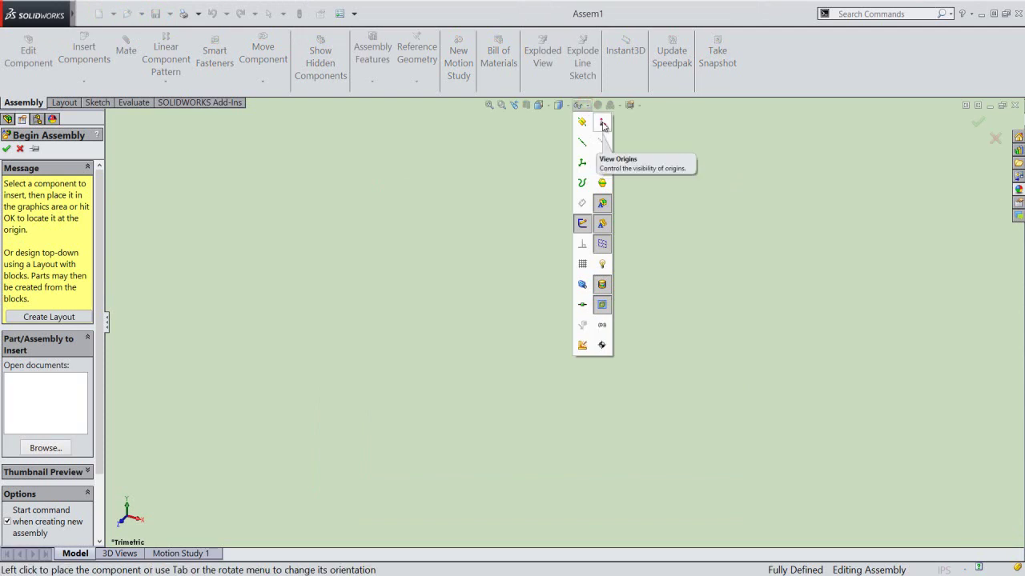
click(602, 124)
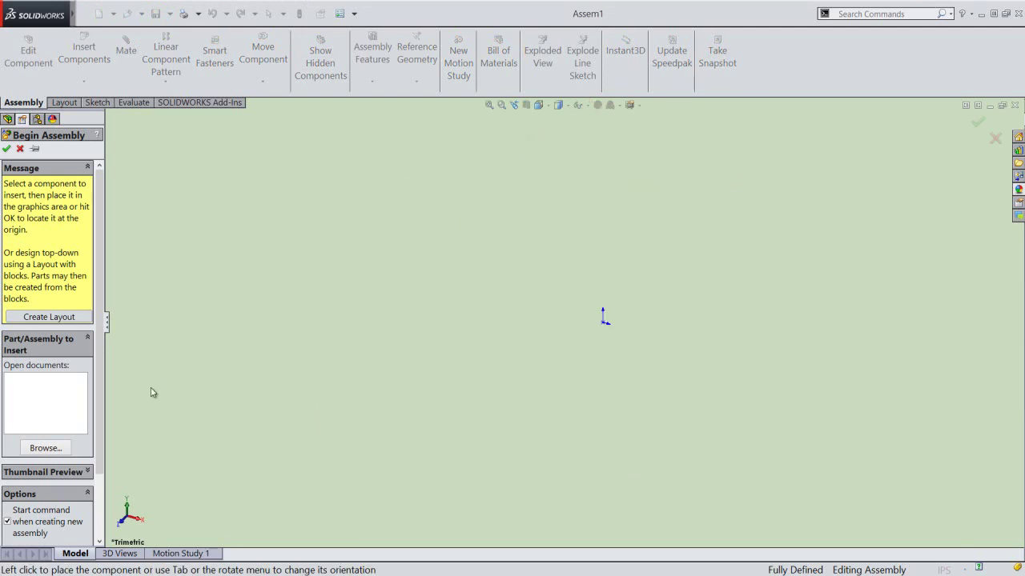
Step: Insert Part1 in its Length configuration at the assembly origin
click(56, 448)
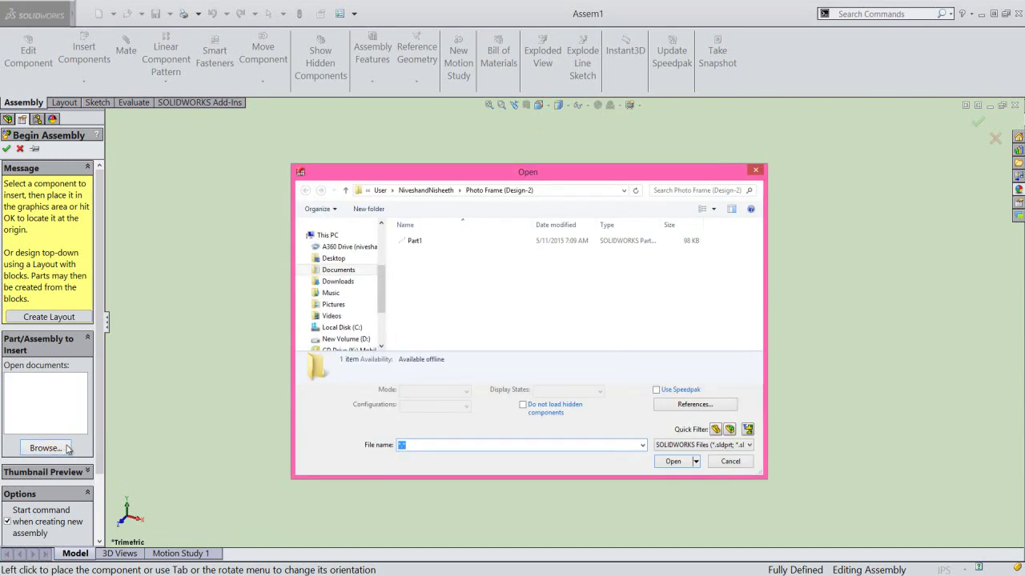
click(414, 243)
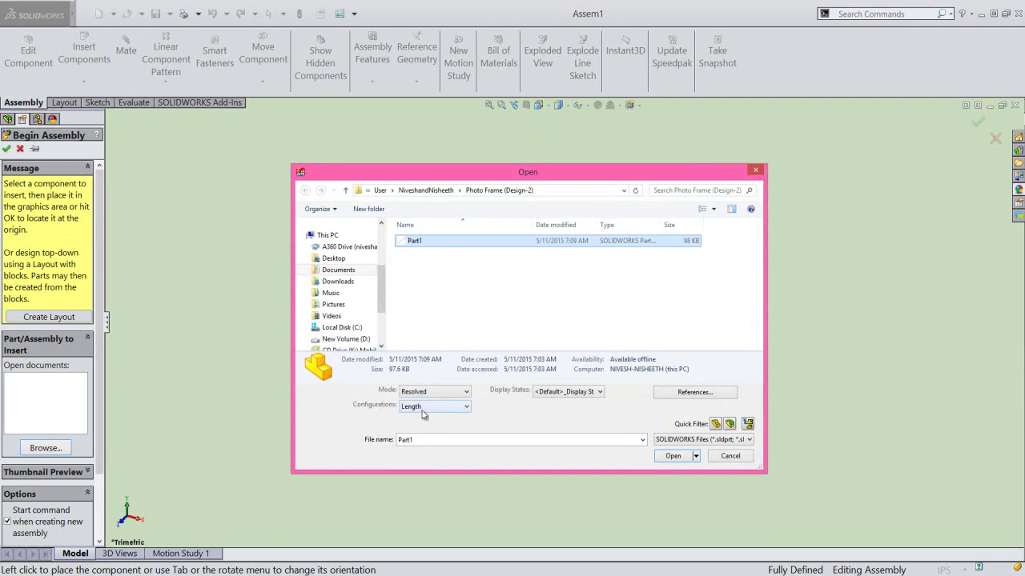
click(673, 456)
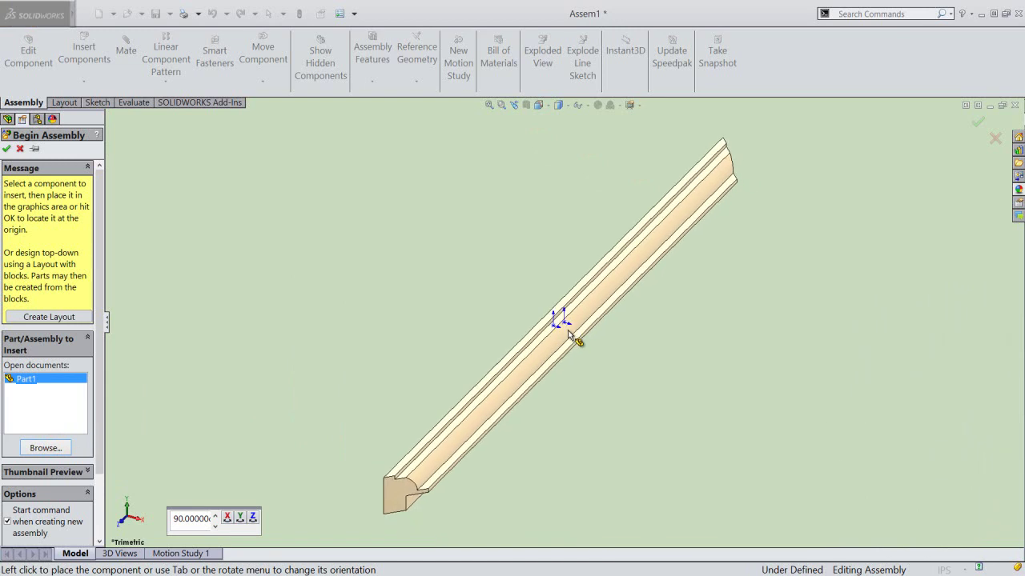
click(565, 322)
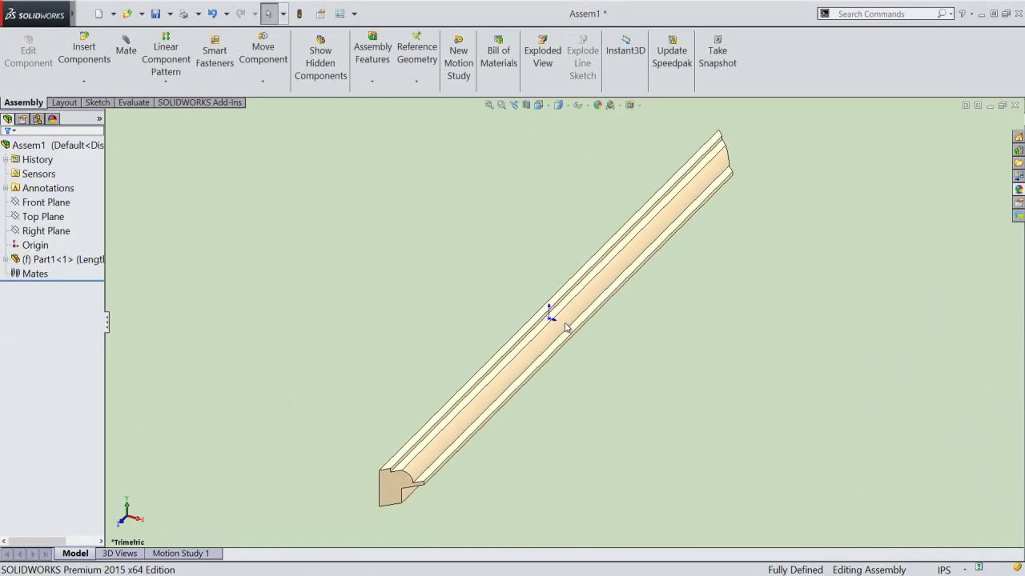
Step: Switch the assembly view to Isometric
click(584, 105)
click(542, 106)
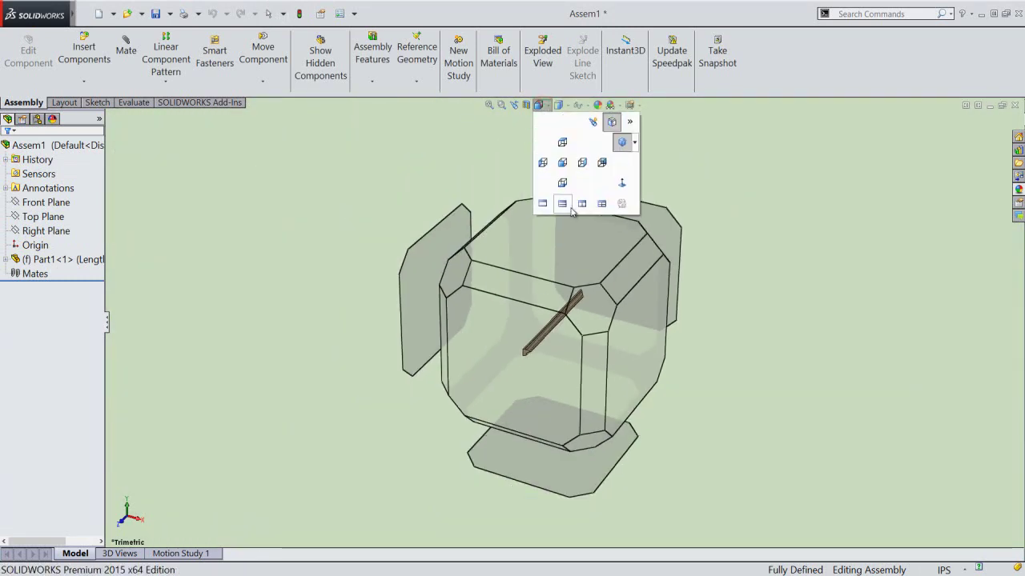
click(604, 312)
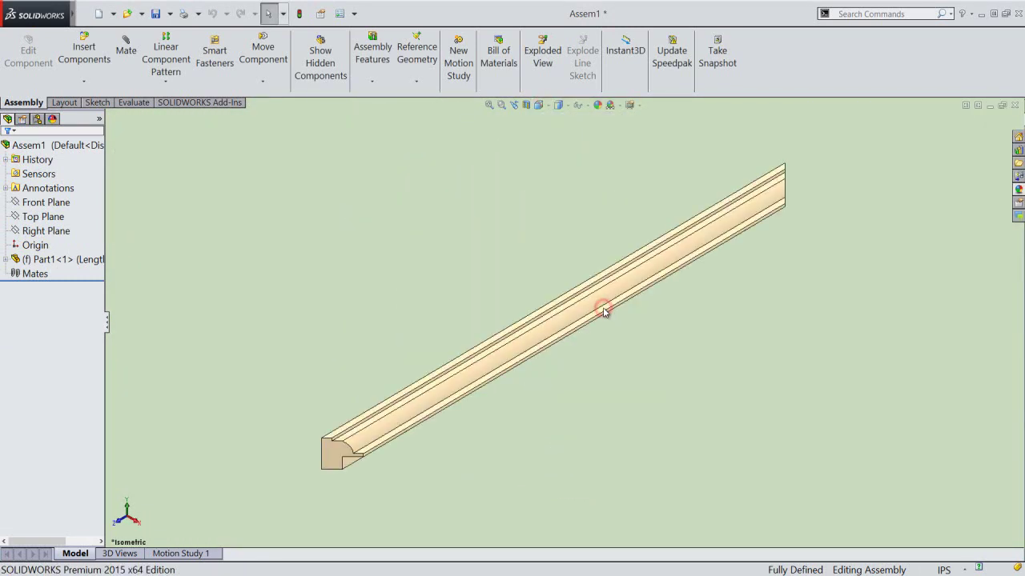
click(456, 227)
Step: Save the assembly as 'Photo Frame (Design-2)' and start inserting another component
click(158, 14)
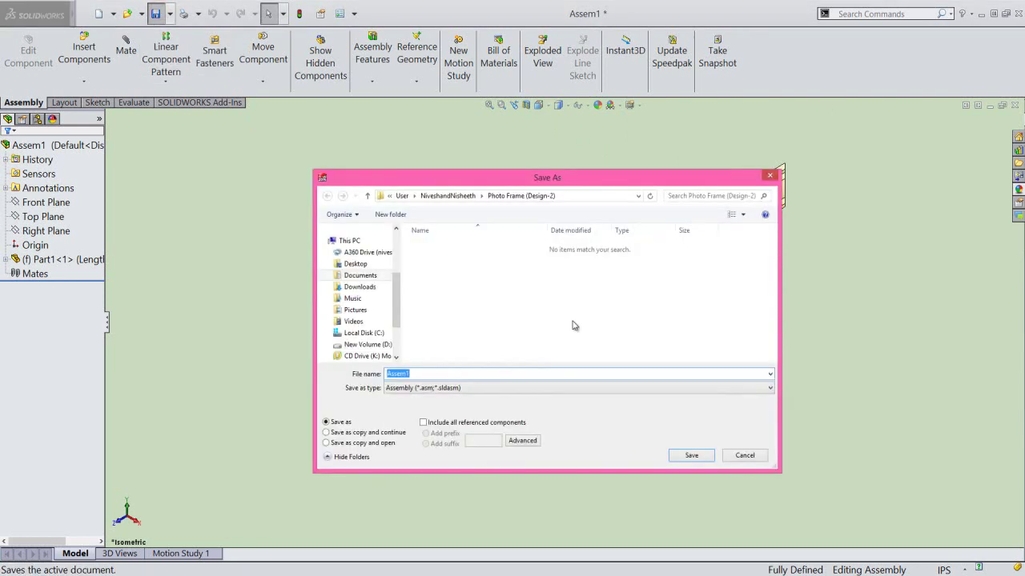
text(Photo Frame (Design-2))
click(691, 455)
click(456, 193)
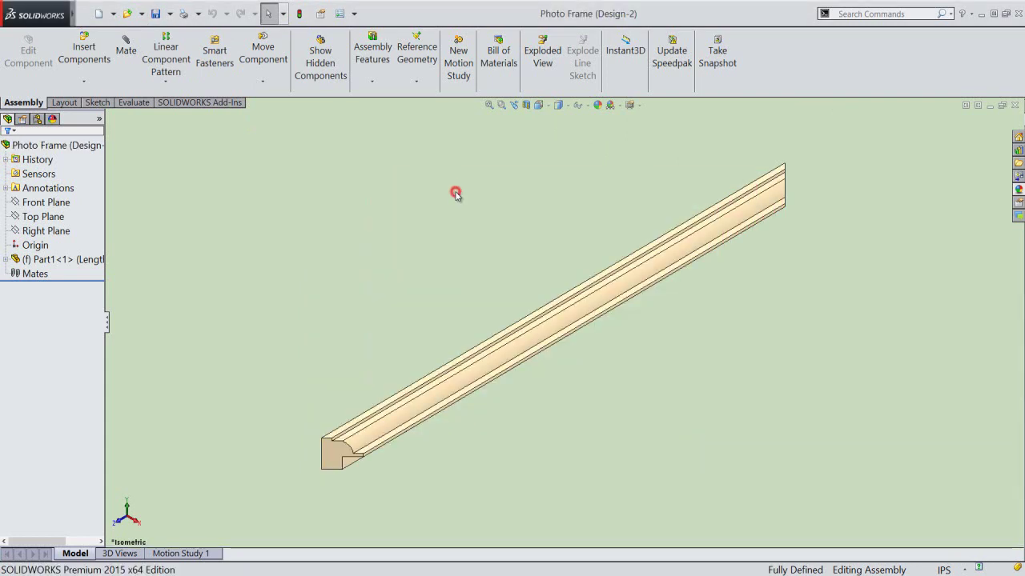
click(93, 55)
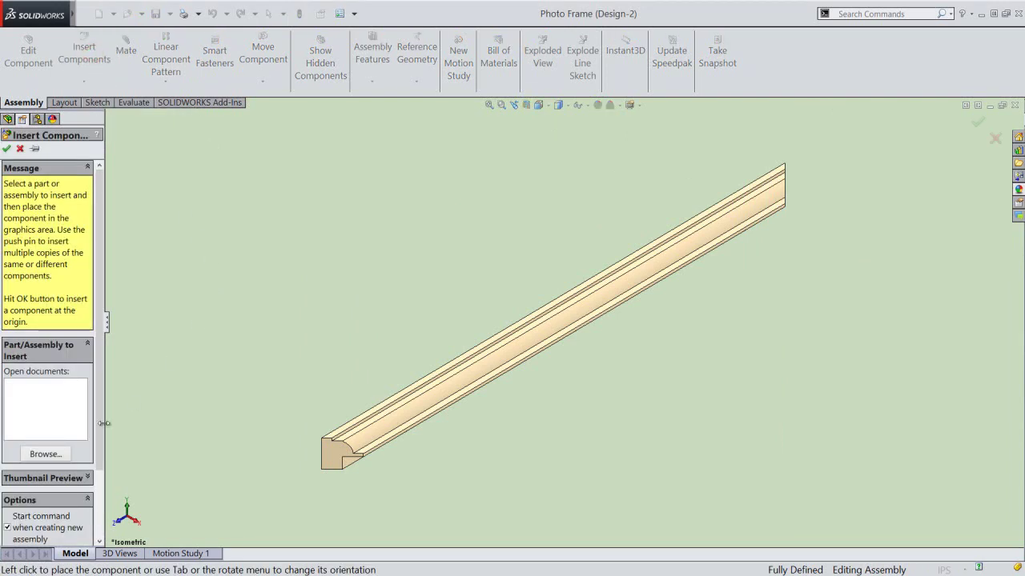
Step: Insert Part1 in its Width configuration and place it beside the first rail
click(55, 455)
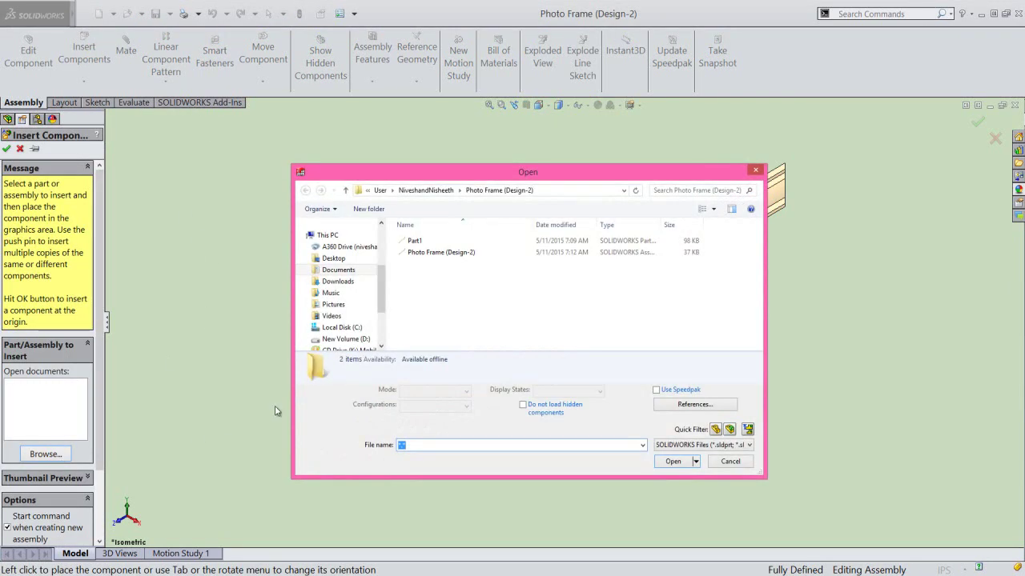
click(413, 241)
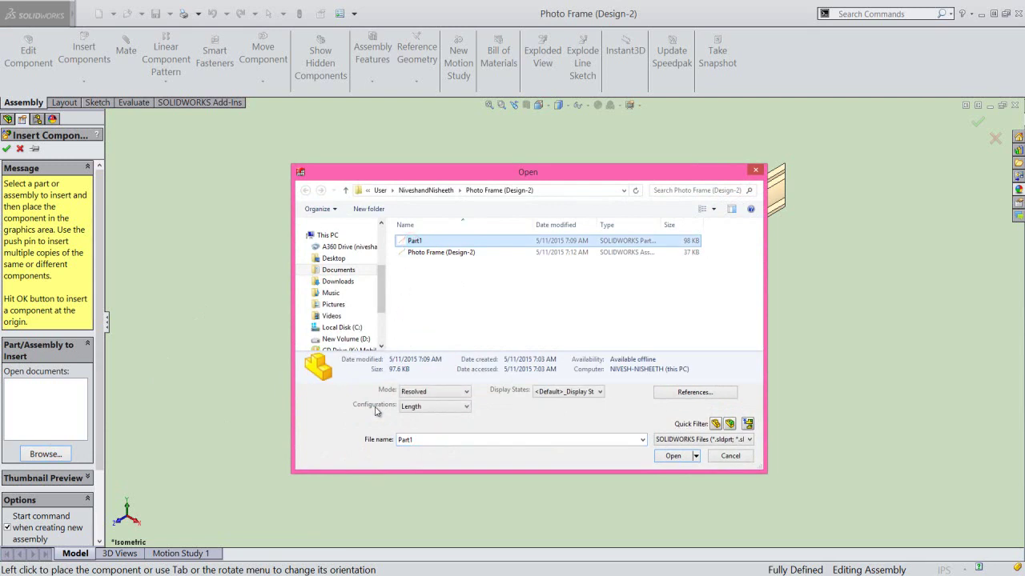
click(465, 408)
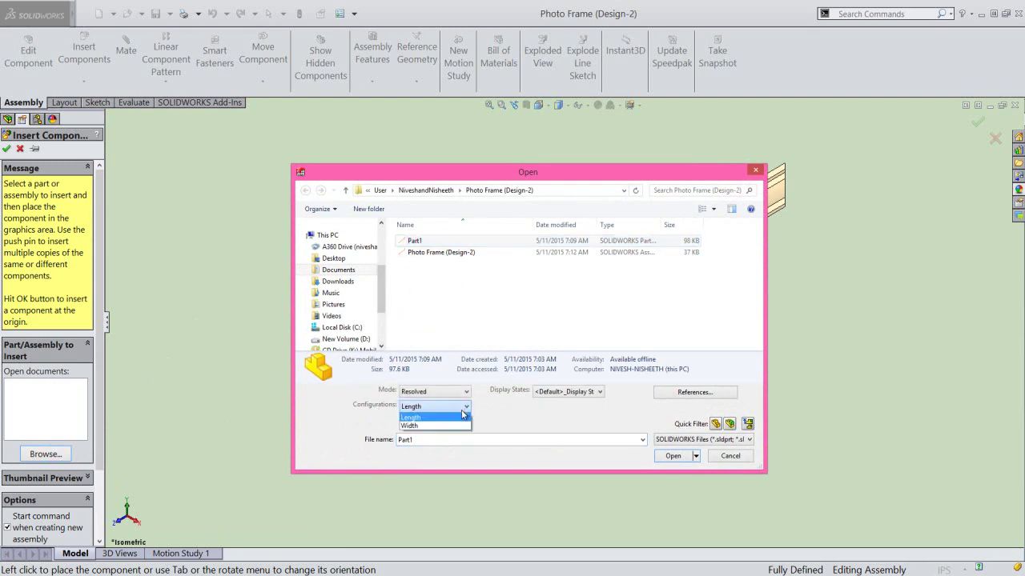
click(440, 427)
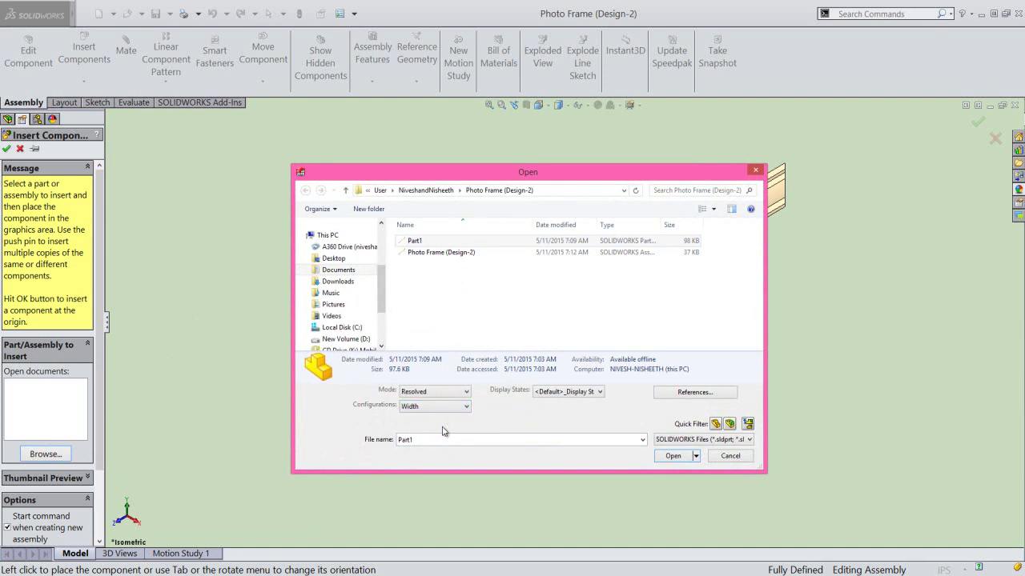
click(673, 462)
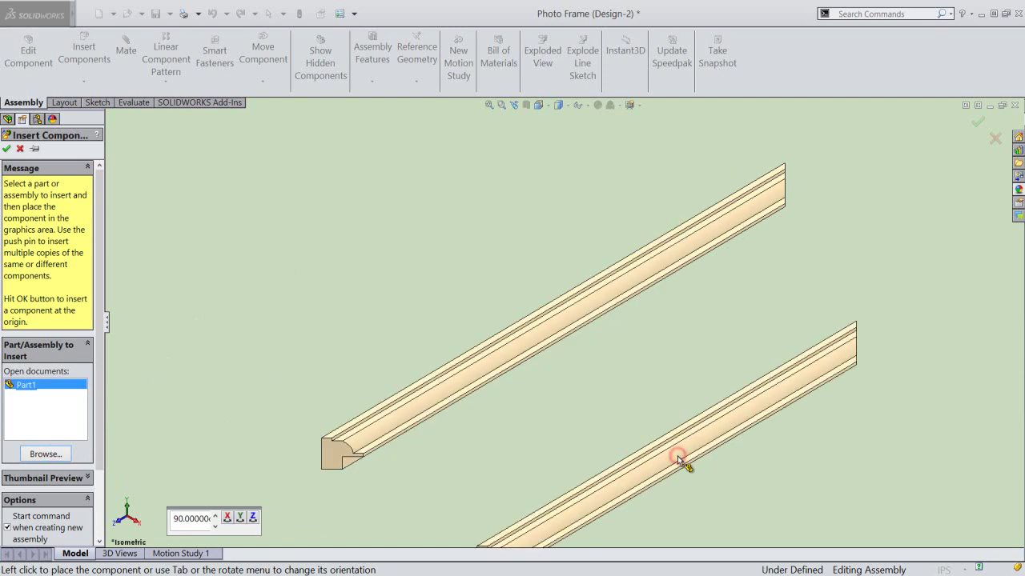
click(791, 358)
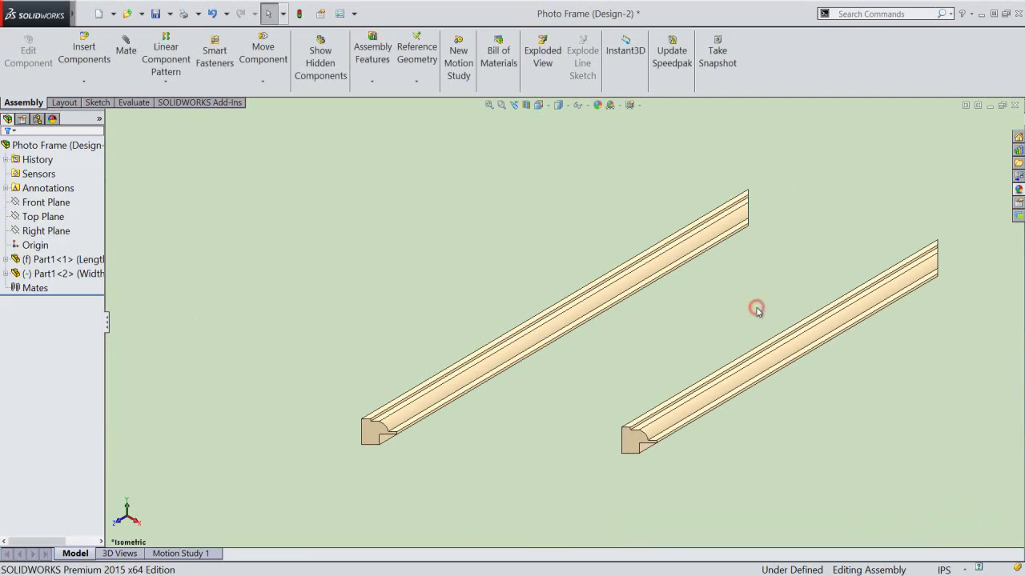
Step: Rotate the Width rail a quarter turn (90°) using Move with Triad
click(733, 390)
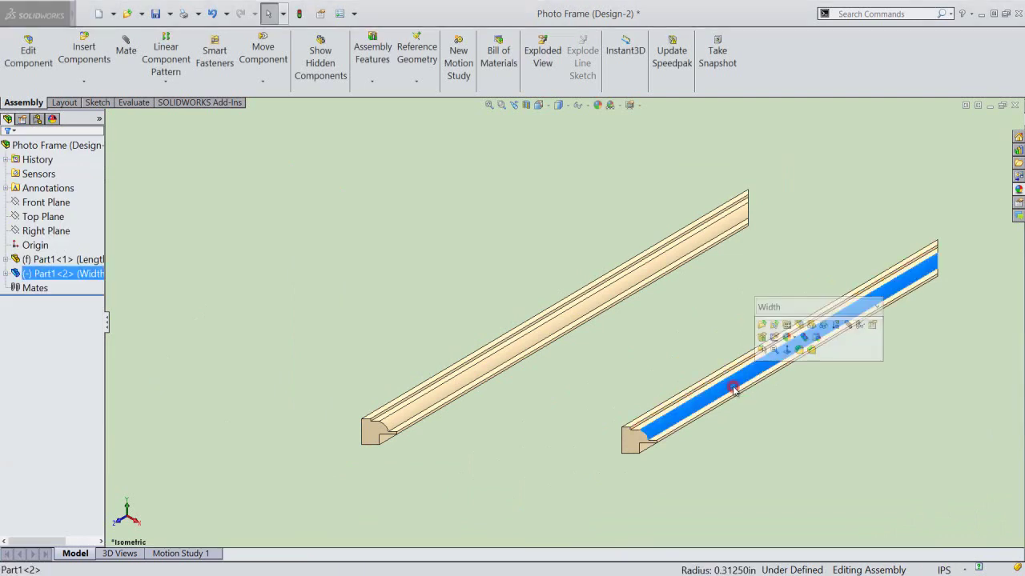
right_click(735, 391)
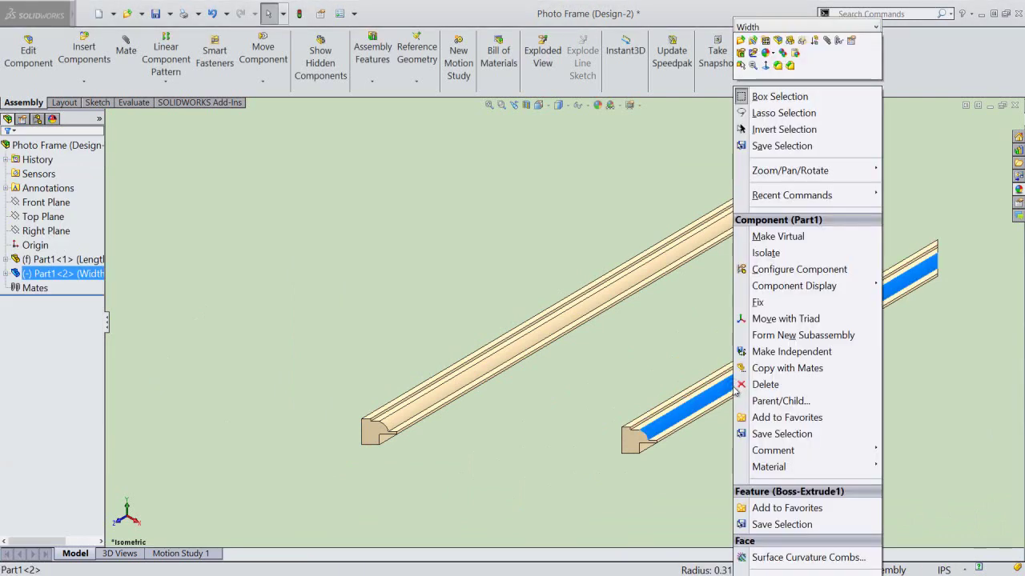
click(771, 322)
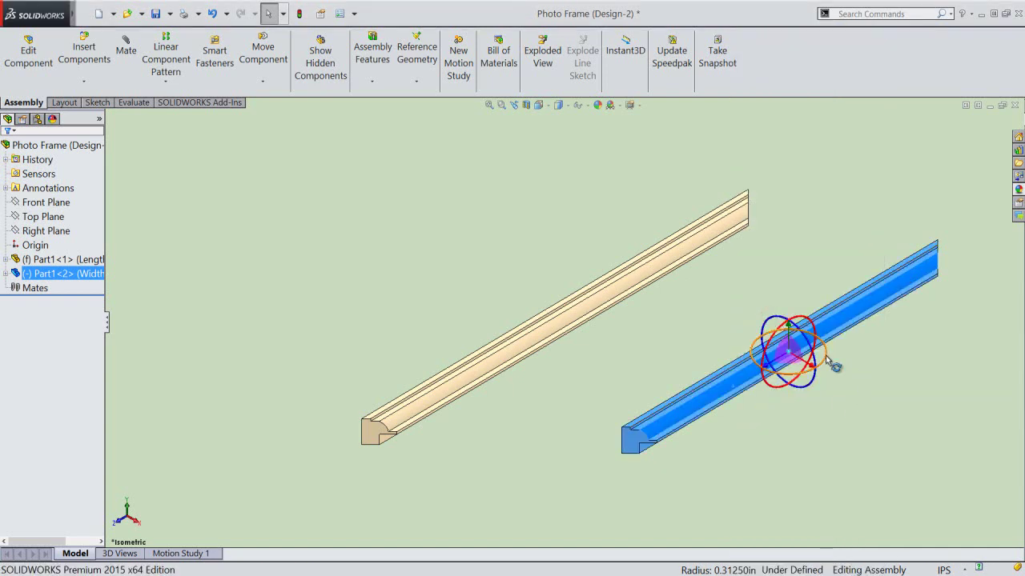
drag(821, 367, 781, 394)
click(840, 265)
Step: Drag the Width rail next to the first rail's end and select both rails' top faces
scroll(790, 206, down, 2)
scroll(697, 264, down, 3)
drag(545, 400, 733, 216)
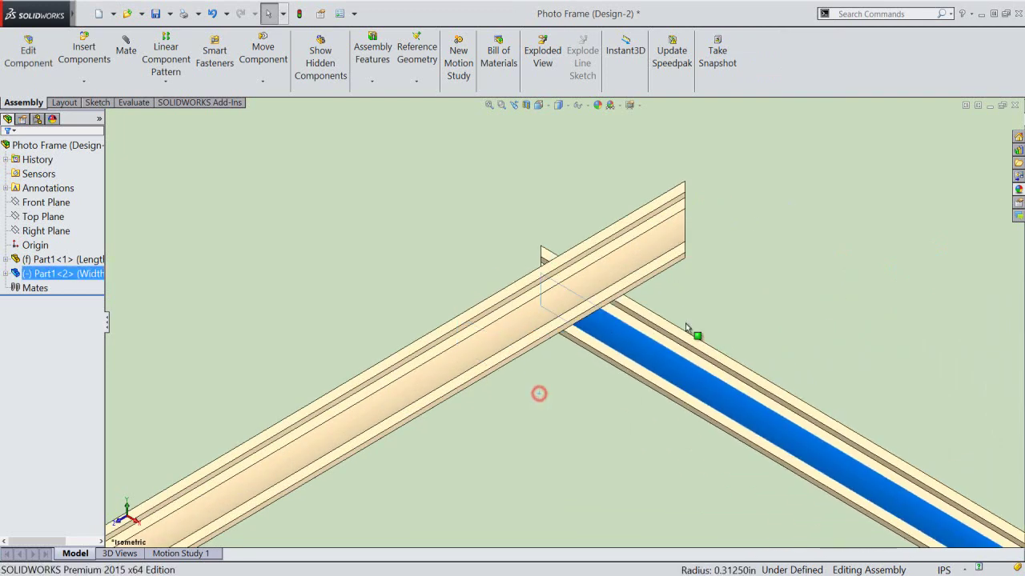
scroll(730, 208, down, 2)
click(734, 178)
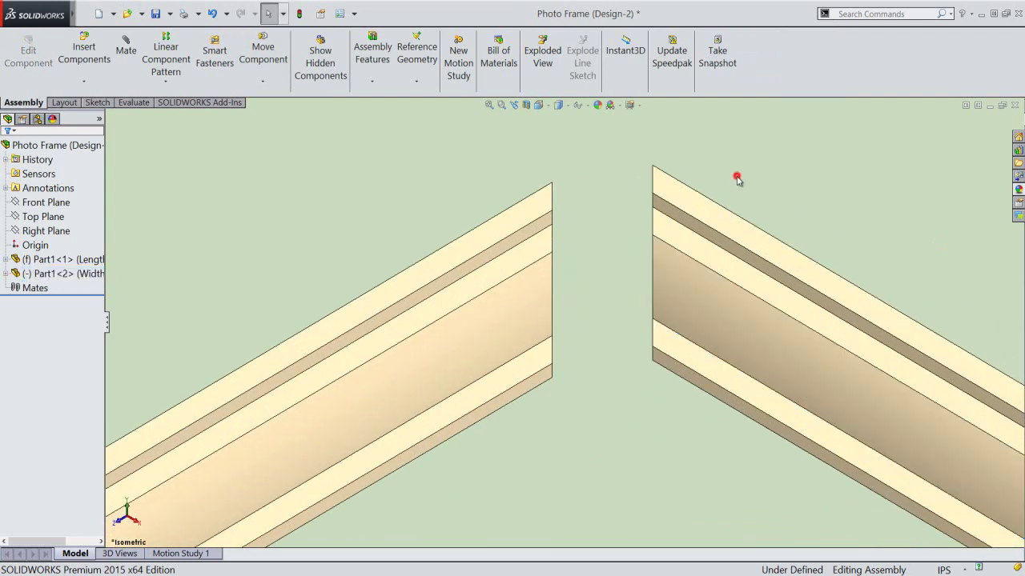
click(685, 196)
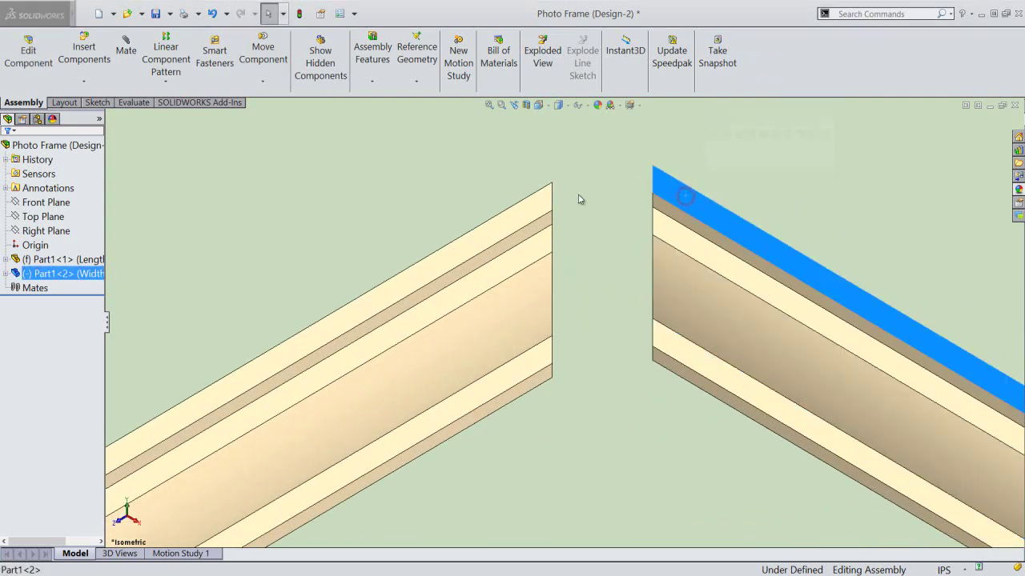
ctrl+click(532, 210)
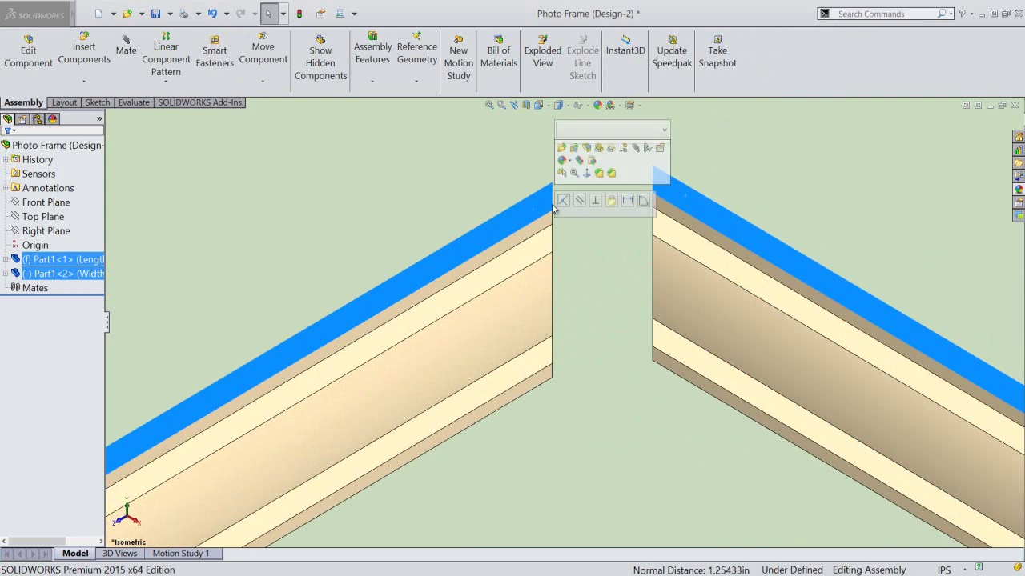
Step: Mate the rails' top faces coincident, then mate their mitred end faces coincident
click(562, 200)
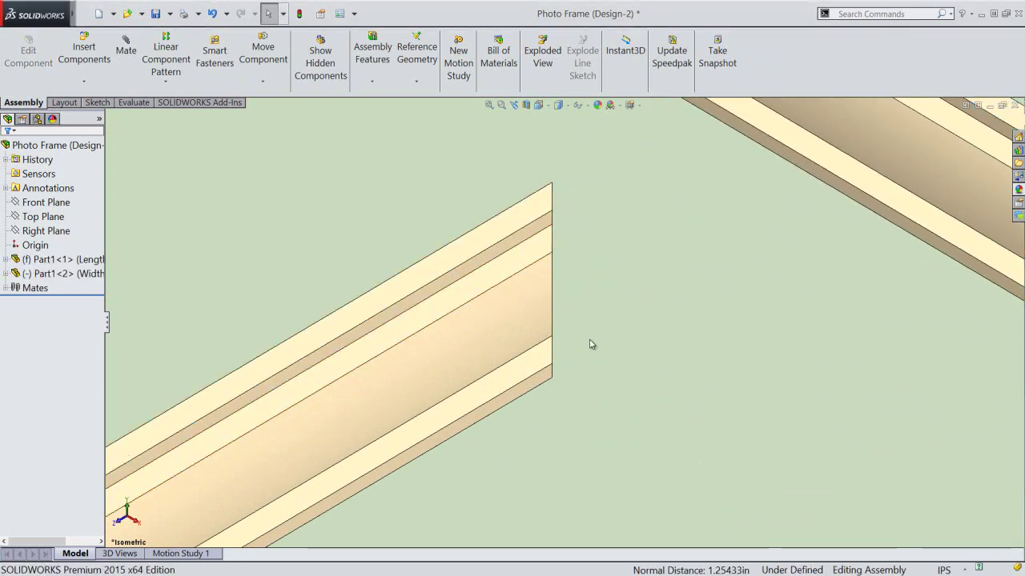
click(595, 340)
mouse_move(606, 337)
middle_down()
mouse_move(588, 275)
mouse_move(641, 316)
middle_up()
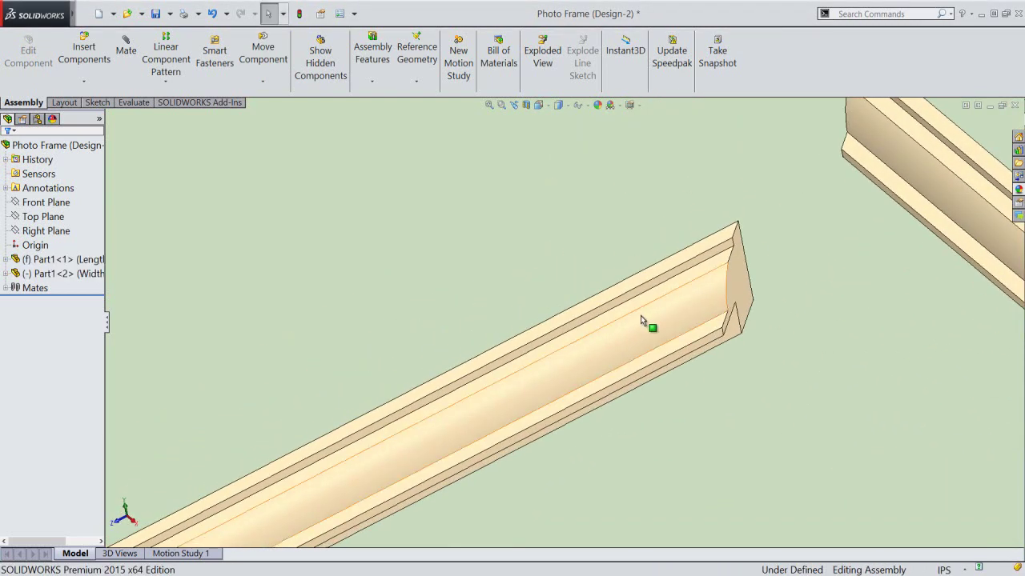
click(734, 285)
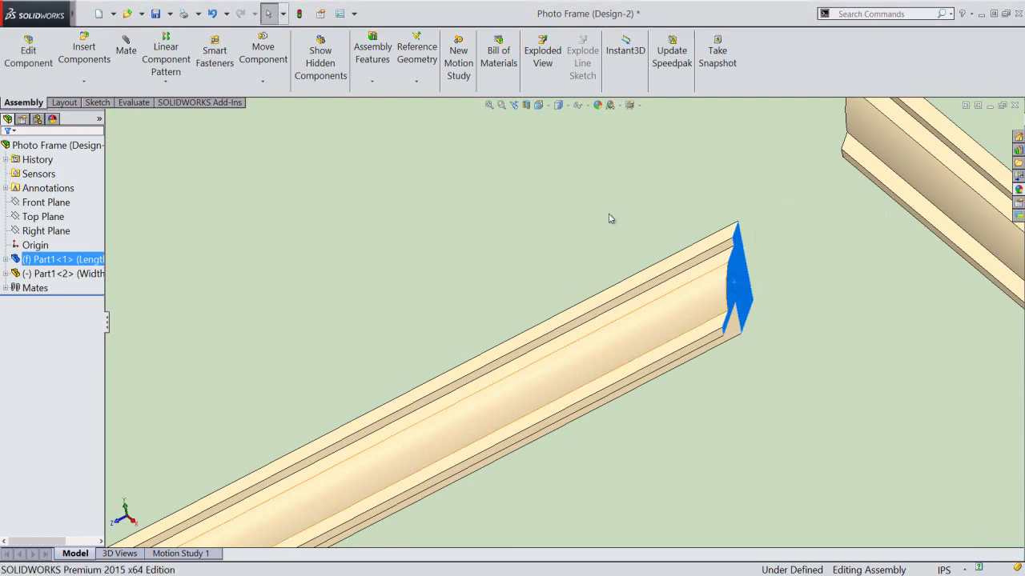
click(512, 106)
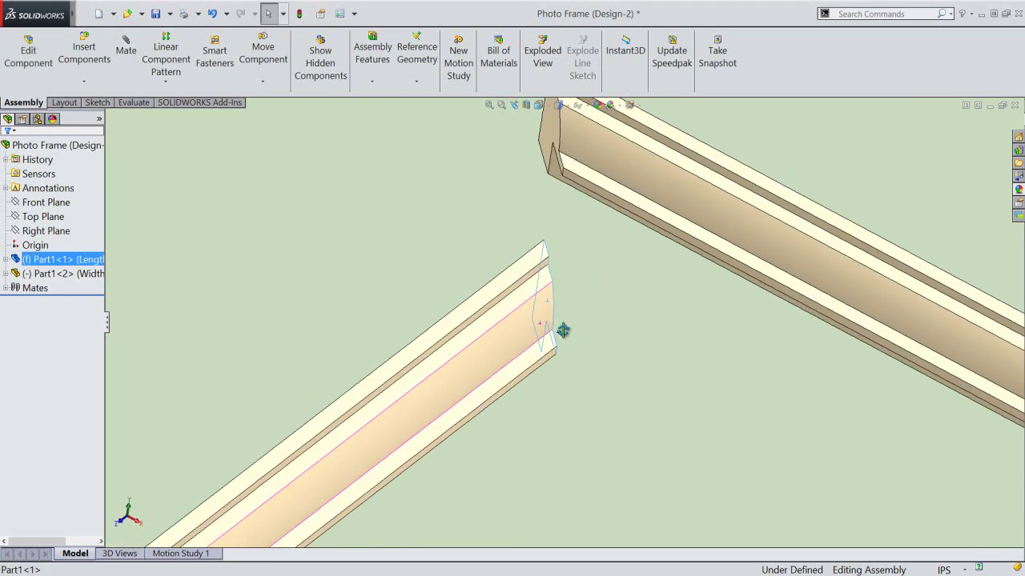
middle_drag(545, 332, 570, 336)
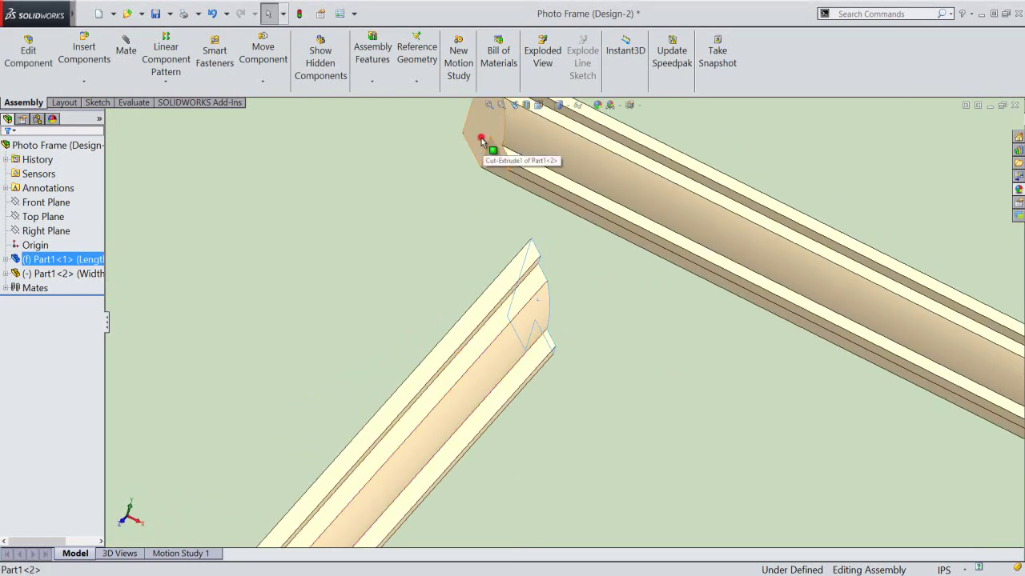
ctrl+click(485, 142)
click(512, 128)
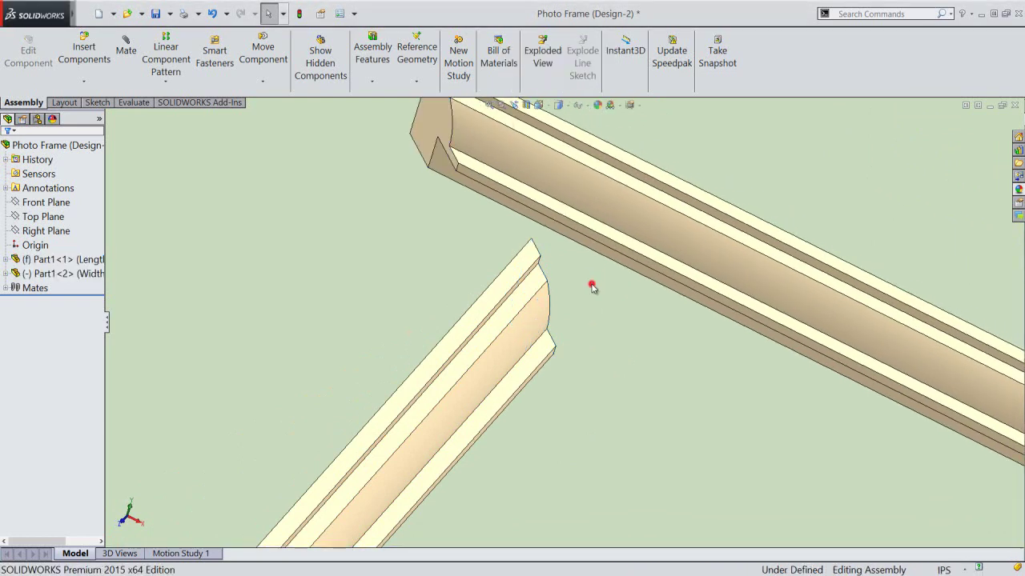
Step: Switch to a standard view and drag the lower rail's end onto the corner
click(512, 106)
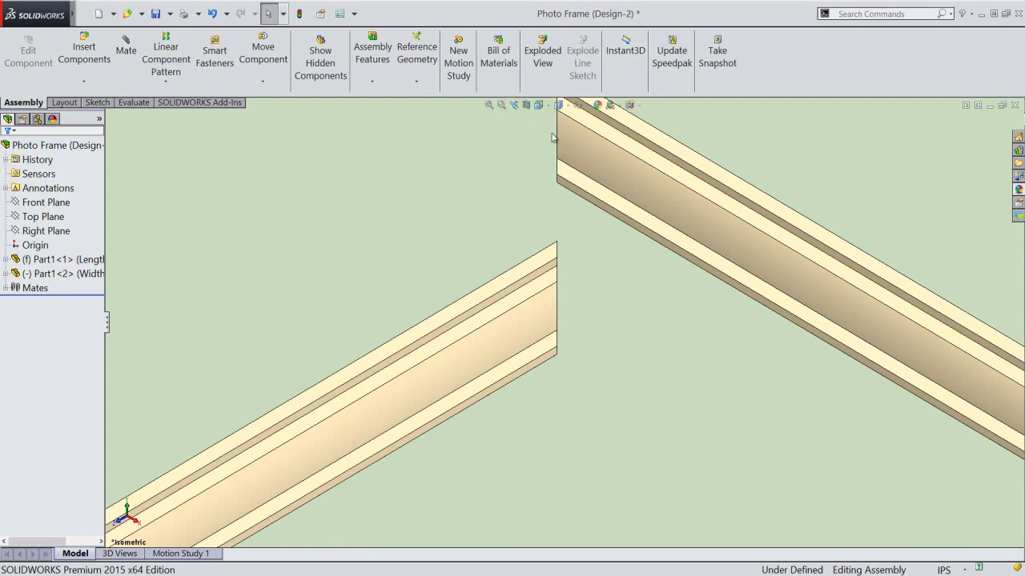
click(540, 105)
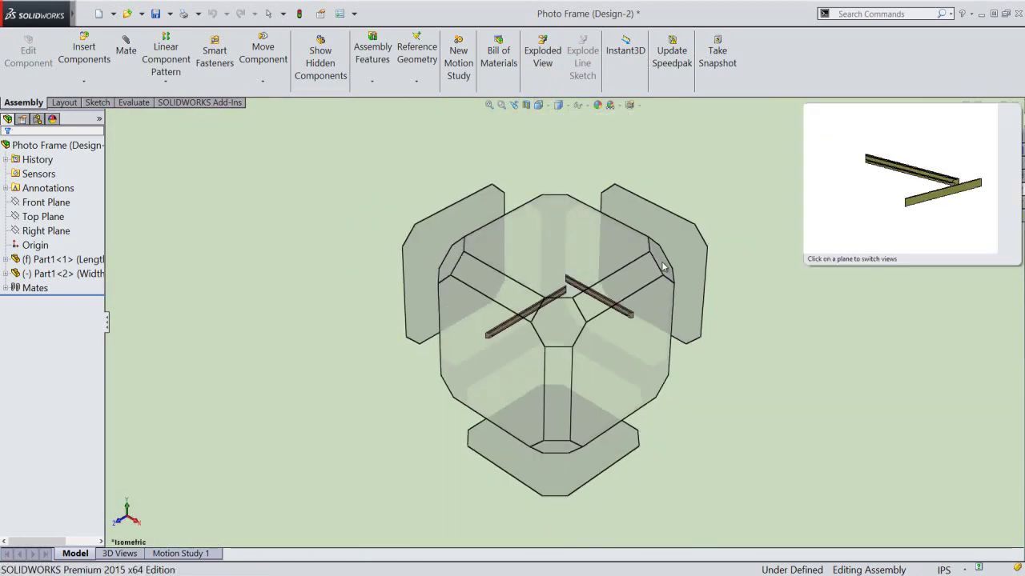
click(662, 264)
scroll(770, 353, down, 3)
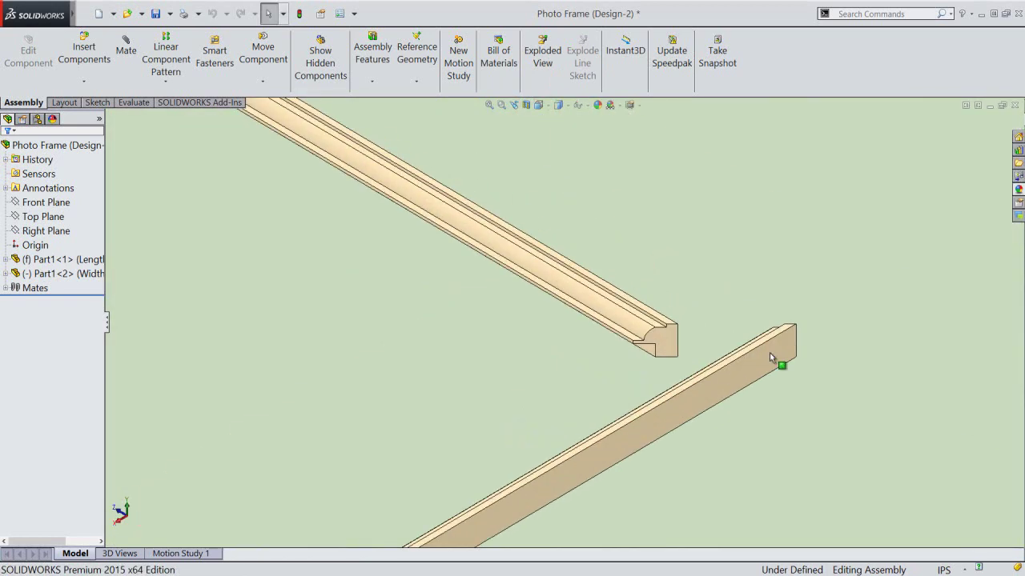
scroll(745, 364, down, 2)
click(633, 383)
drag(632, 382, 608, 312)
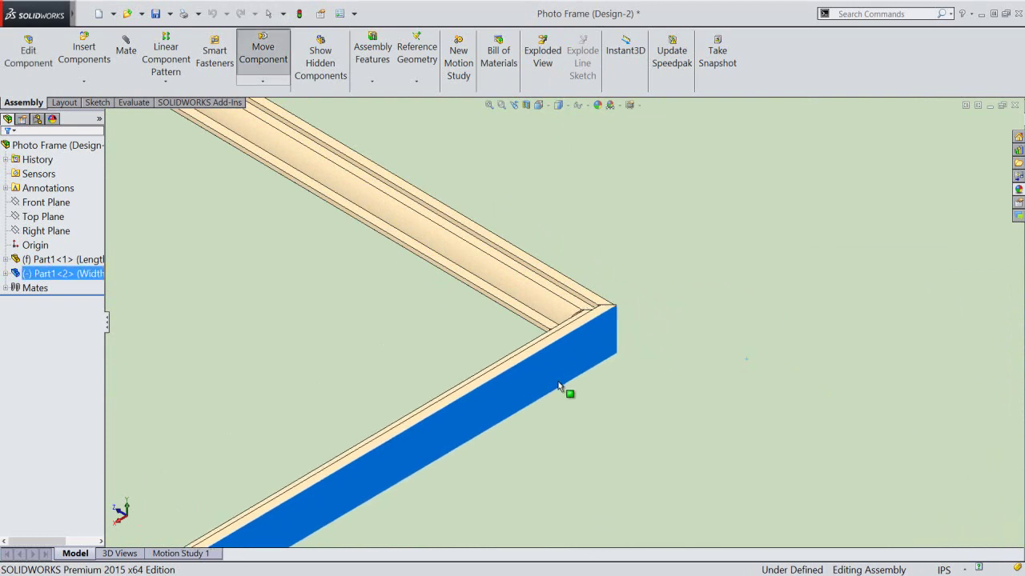
Step: Make the two rails' vertical corner edges coincident, fully defining the assembly
click(658, 325)
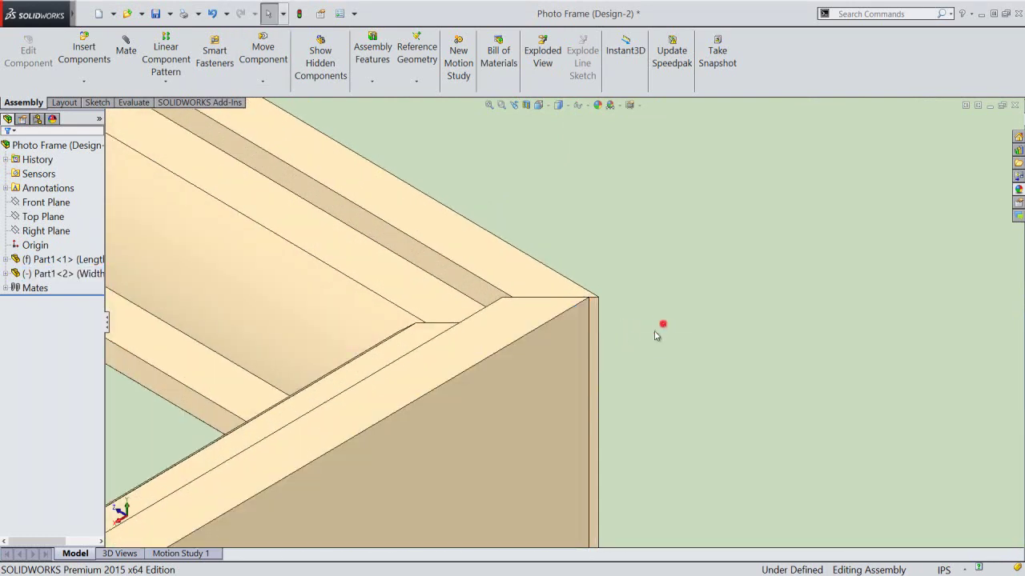
click(599, 333)
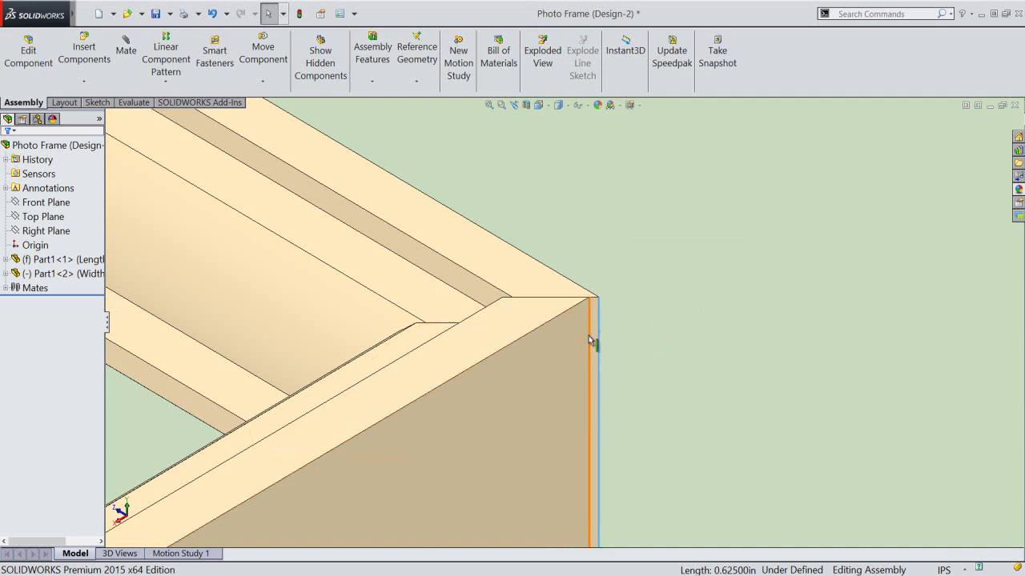
ctrl+click(589, 338)
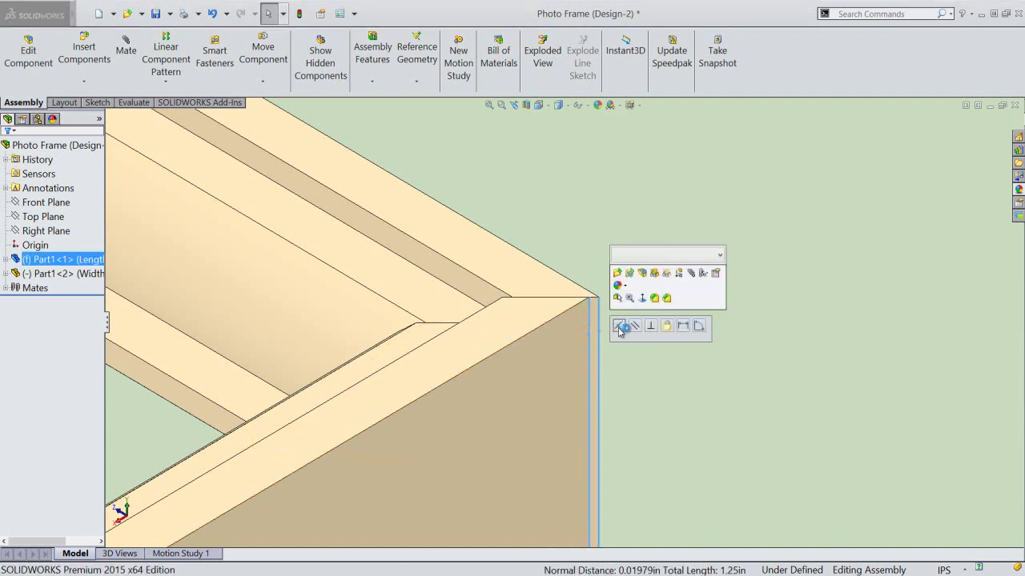
click(619, 327)
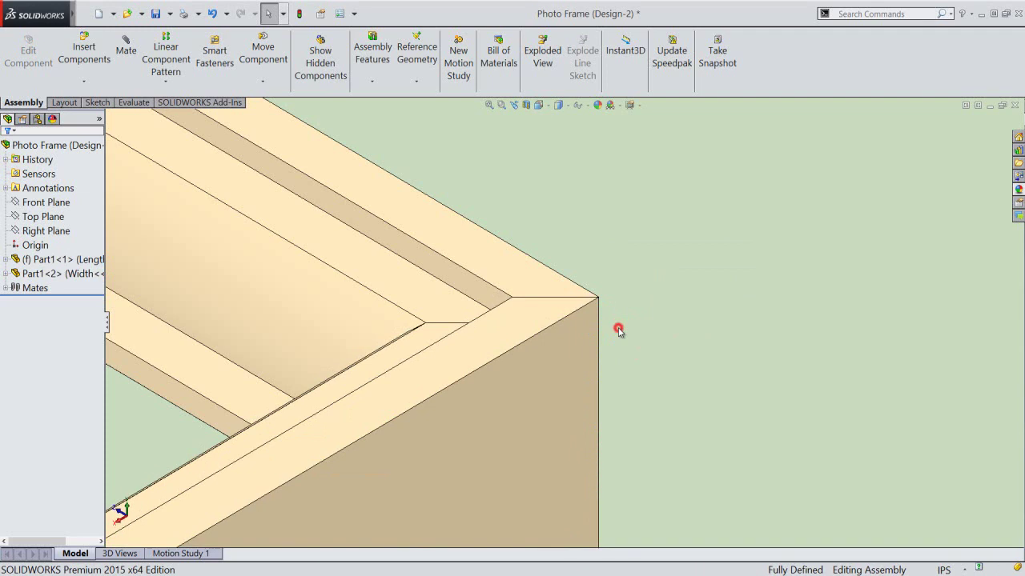
Step: Set the view to Isometric and zoom in on the L-shaped corner
click(538, 104)
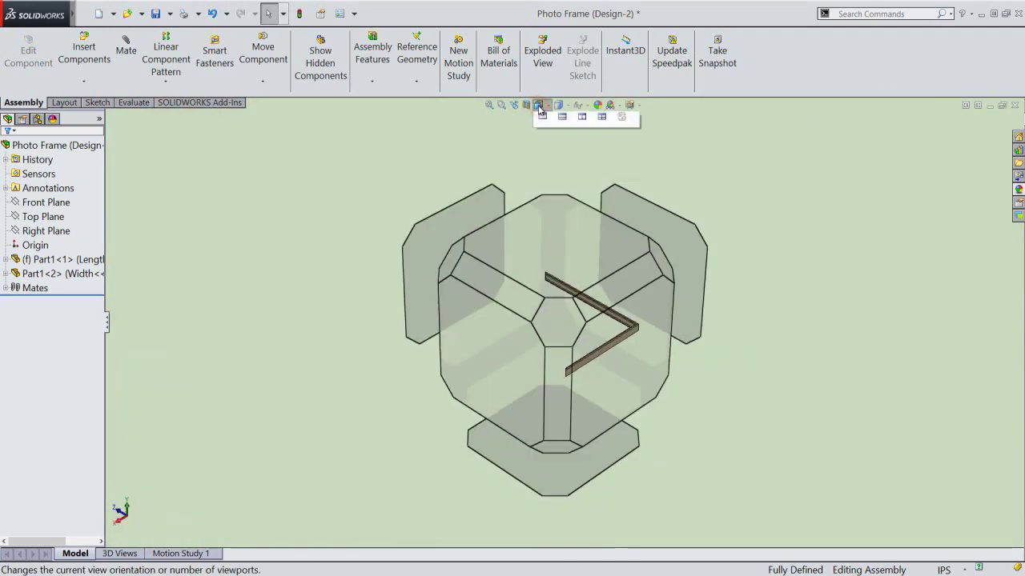
click(618, 143)
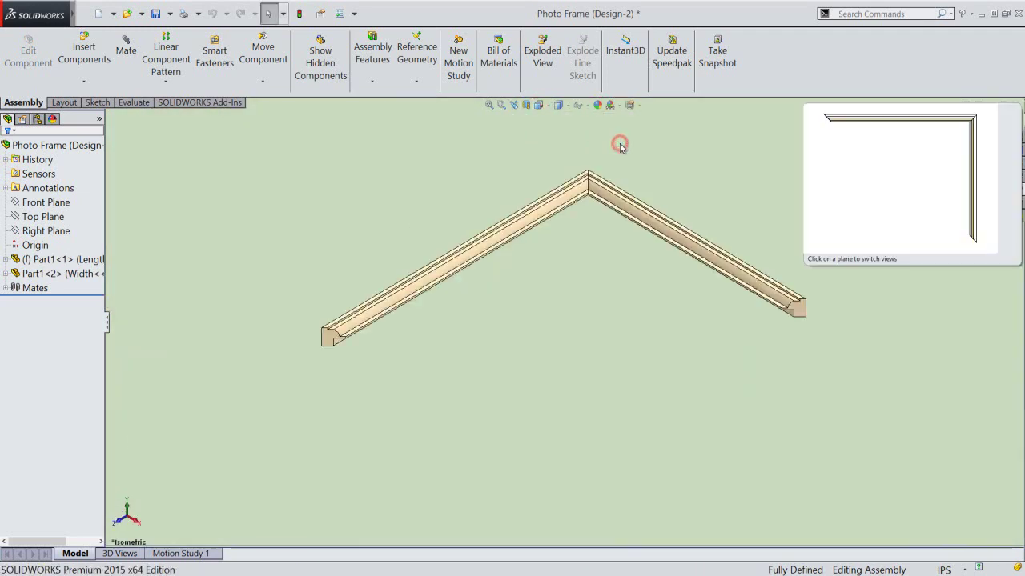
click(664, 178)
scroll(595, 171, down, 2)
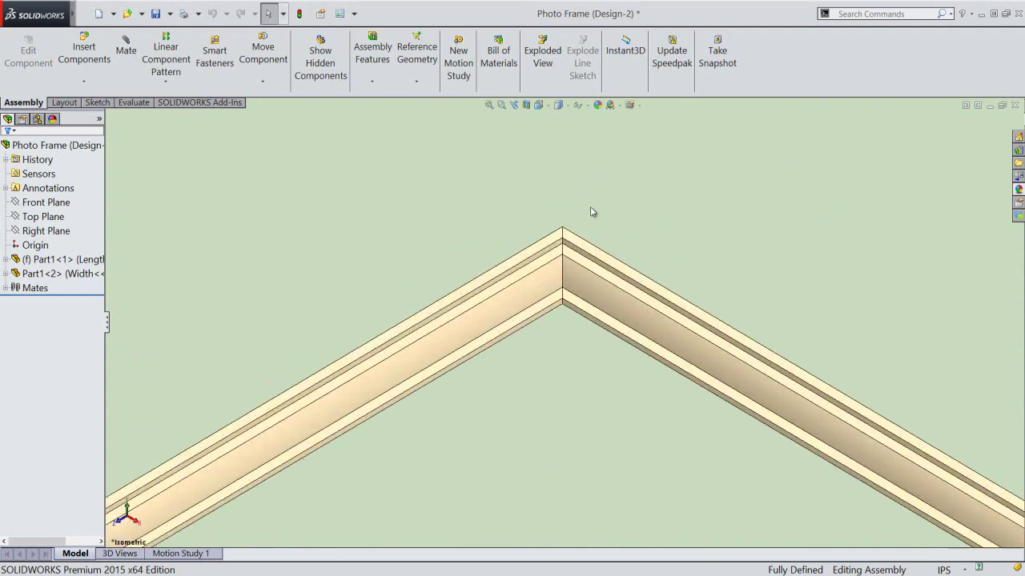
scroll(590, 213, down, 2)
scroll(558, 296, down, 1)
click(612, 235)
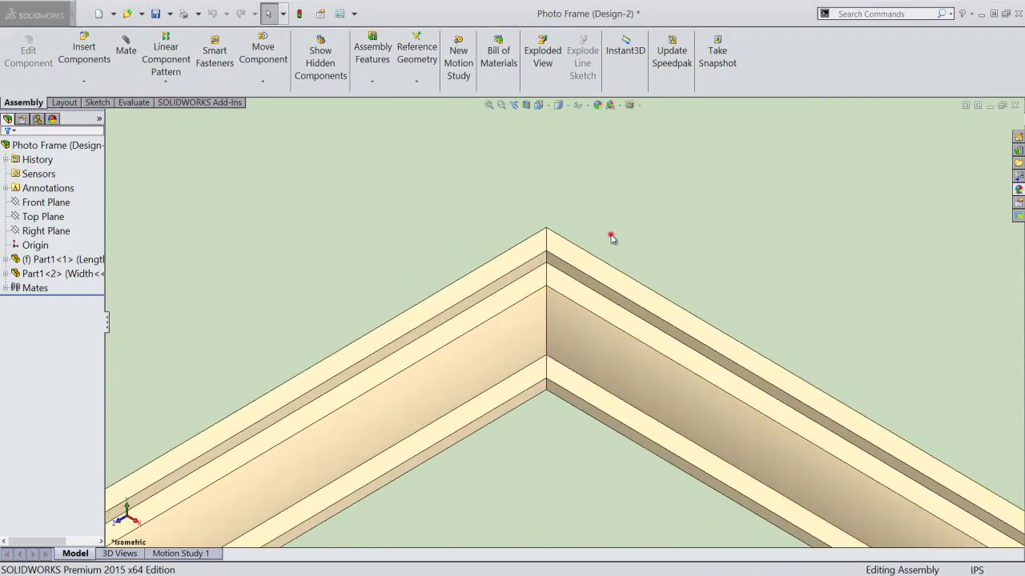
Step: Run Interference Detection on Part1-1 and Part1-2 and confirm No Interferences
click(134, 103)
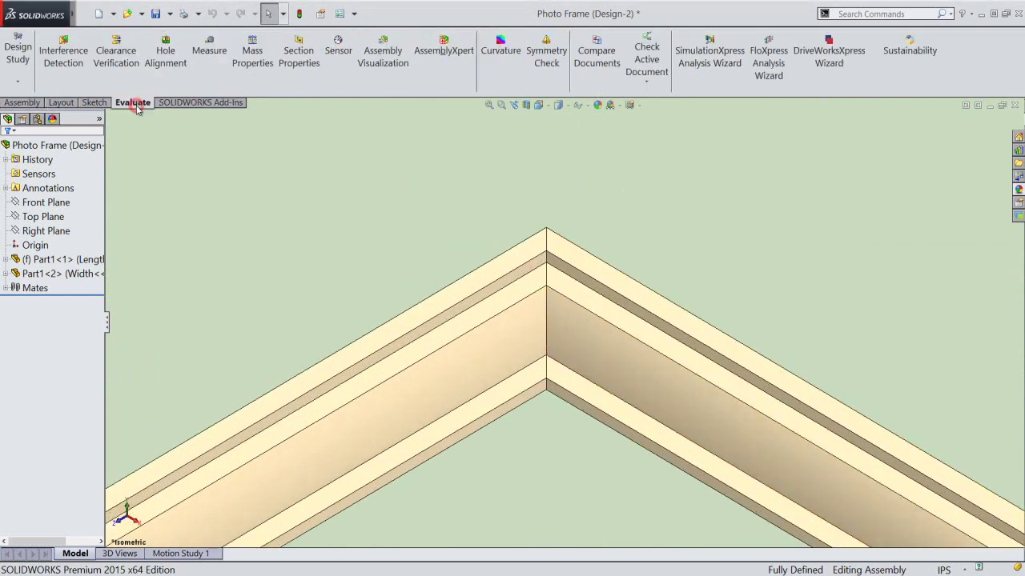
click(53, 58)
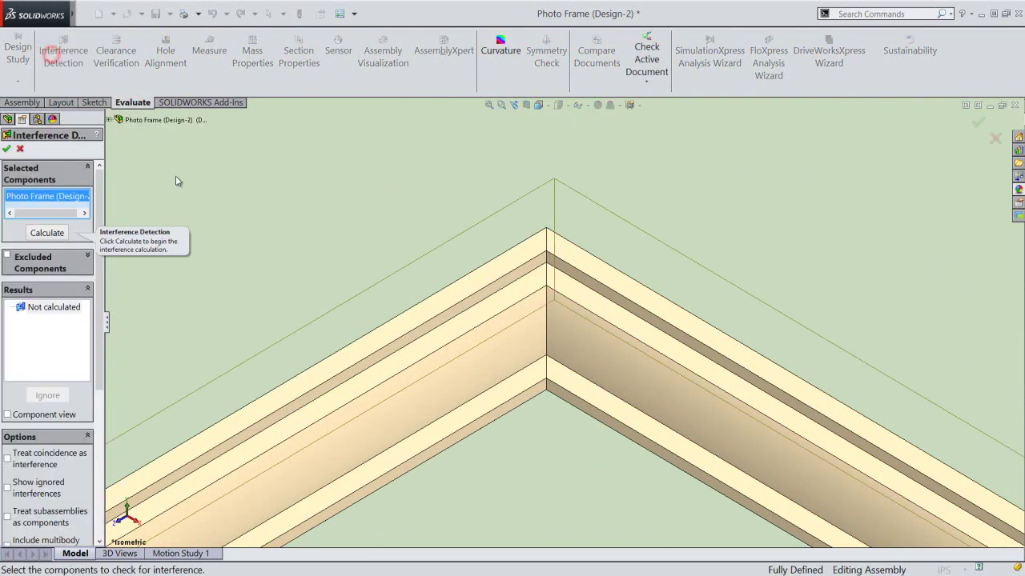
right_click(70, 193)
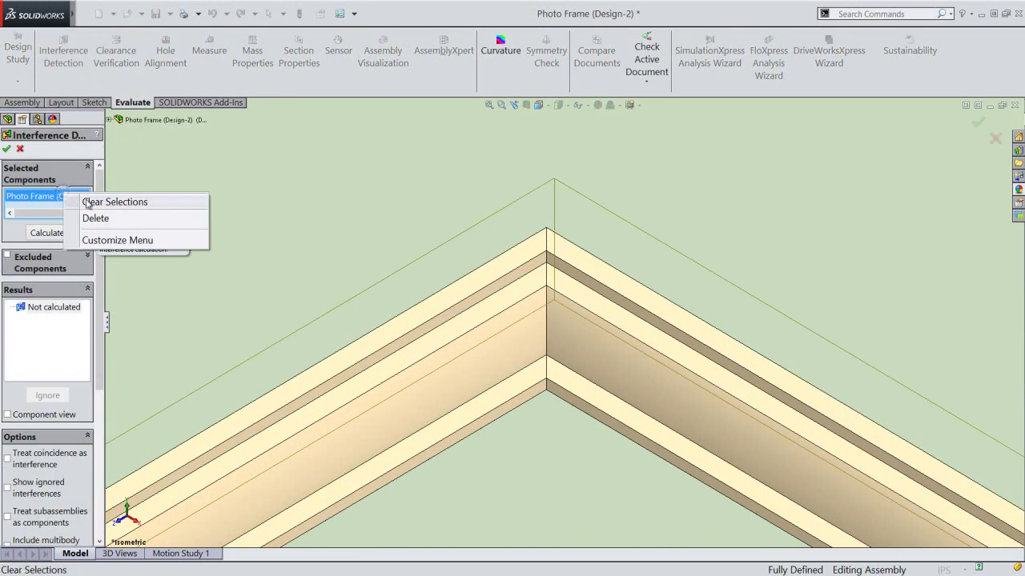
click(89, 201)
click(502, 267)
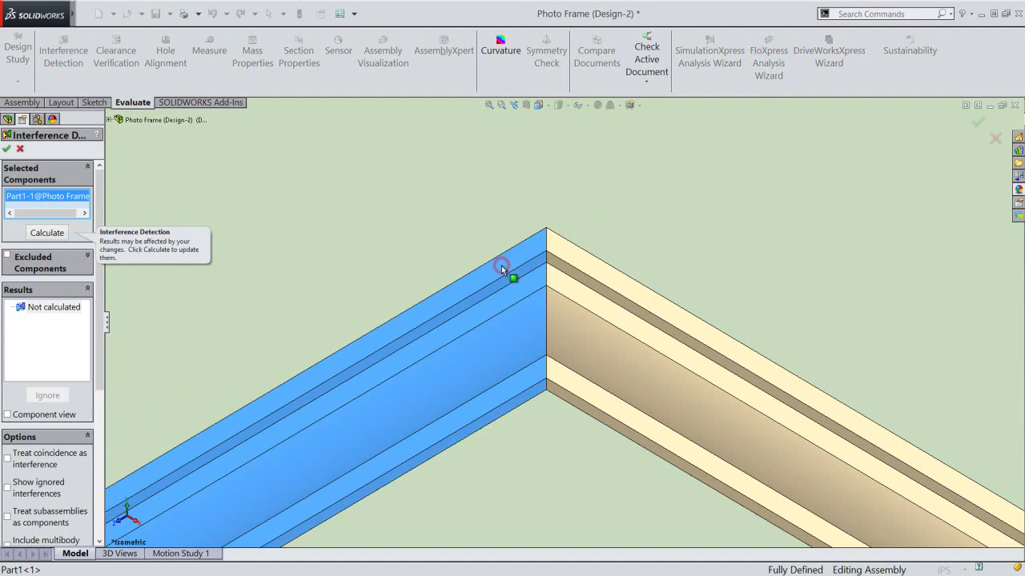
click(610, 340)
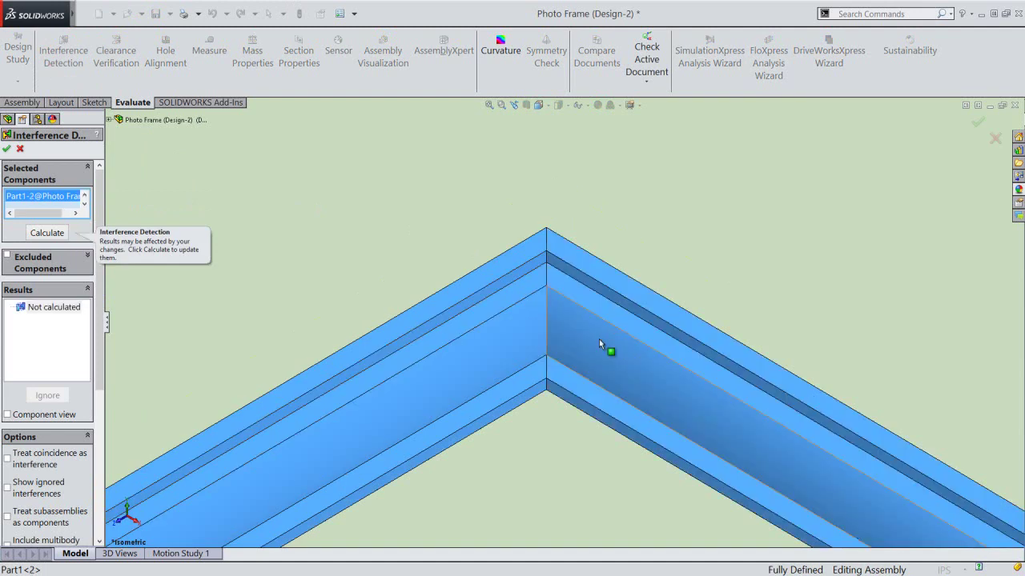
click(48, 233)
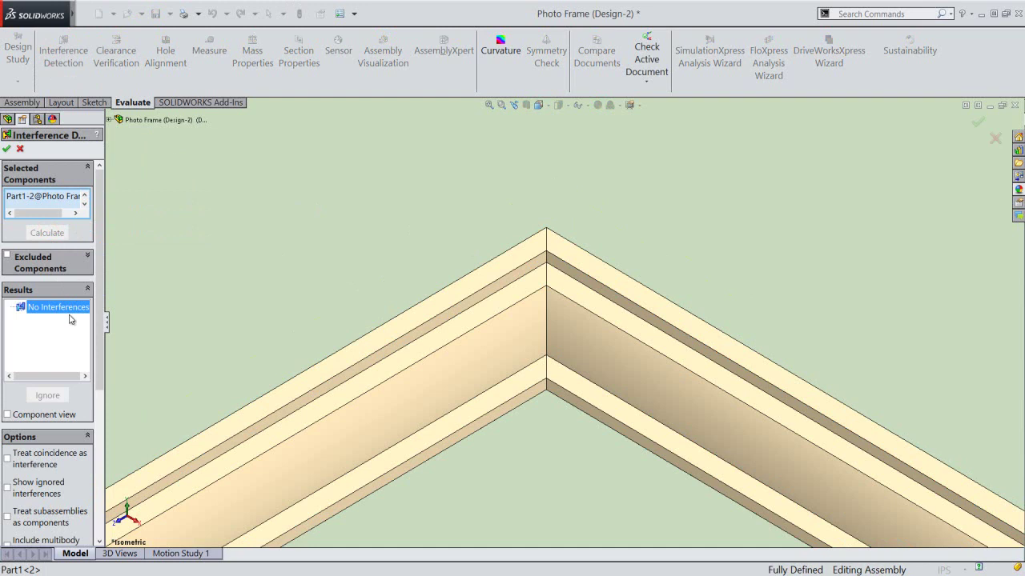
click(6, 150)
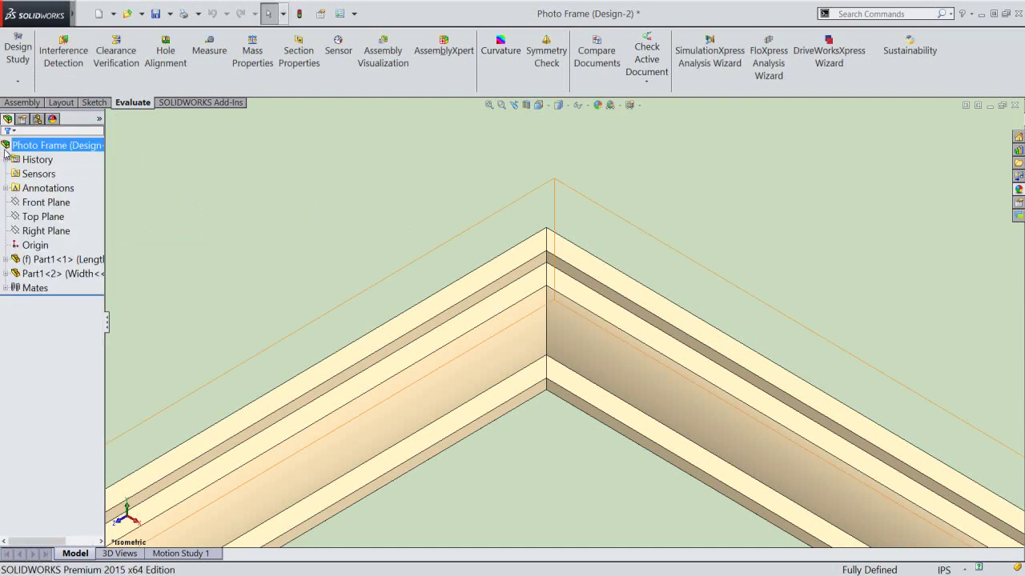
click(23, 102)
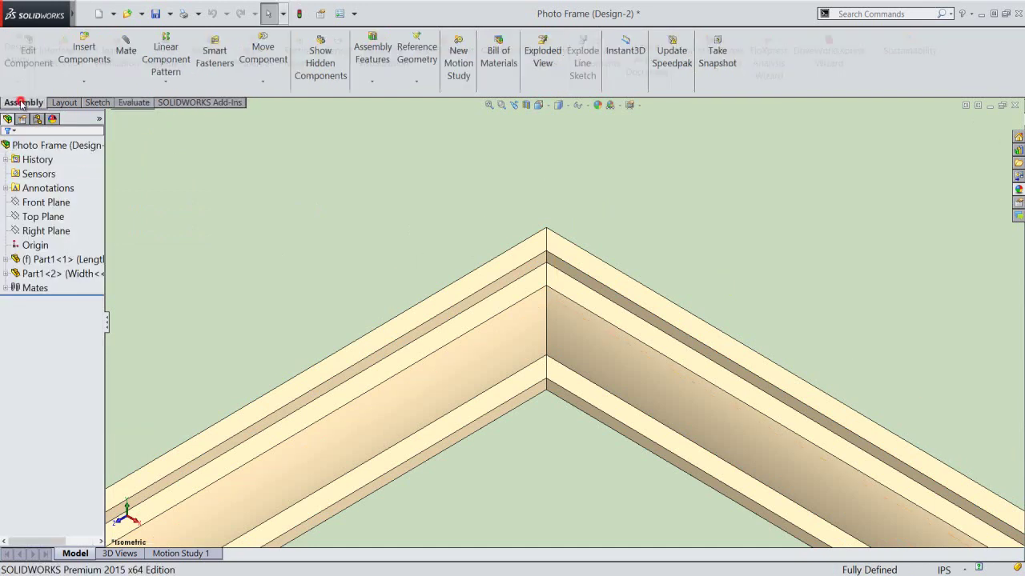
Step: Zoom to fit the frame and save the assembly
click(488, 105)
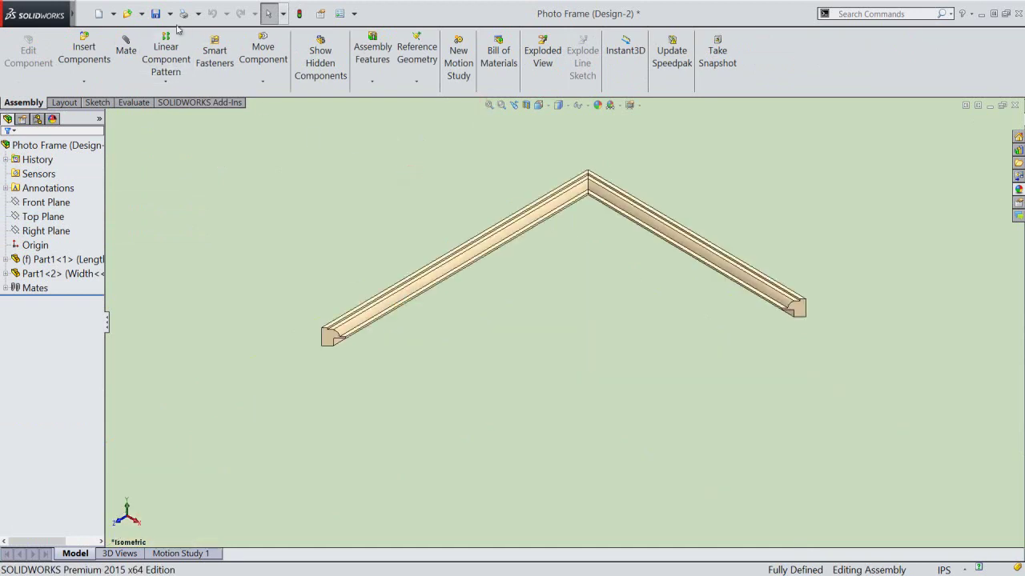
click(156, 13)
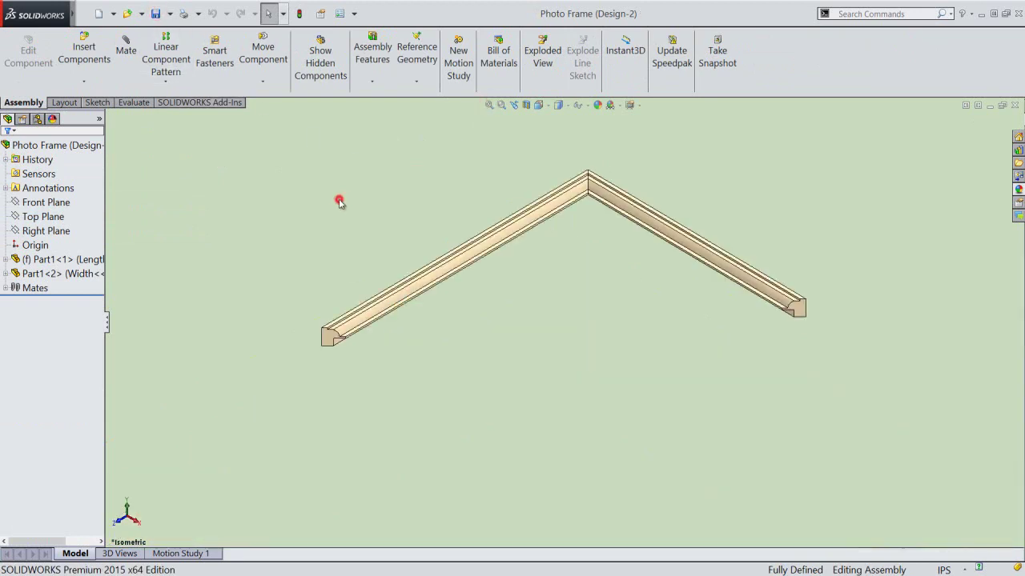
click(394, 202)
Step: Mirror Part1-2 about Part1-1's Front Plane to add a third bar
click(163, 84)
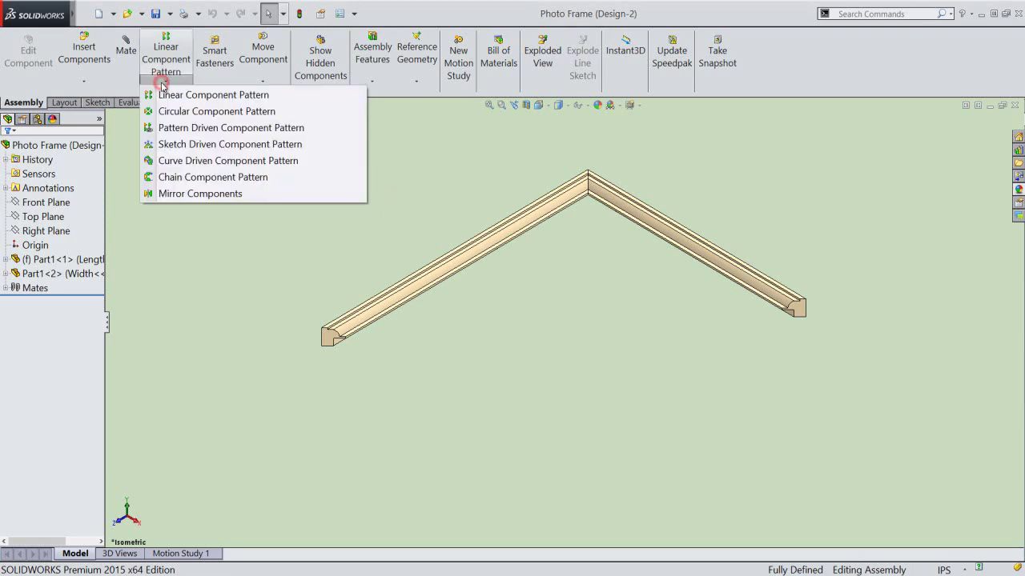
click(248, 194)
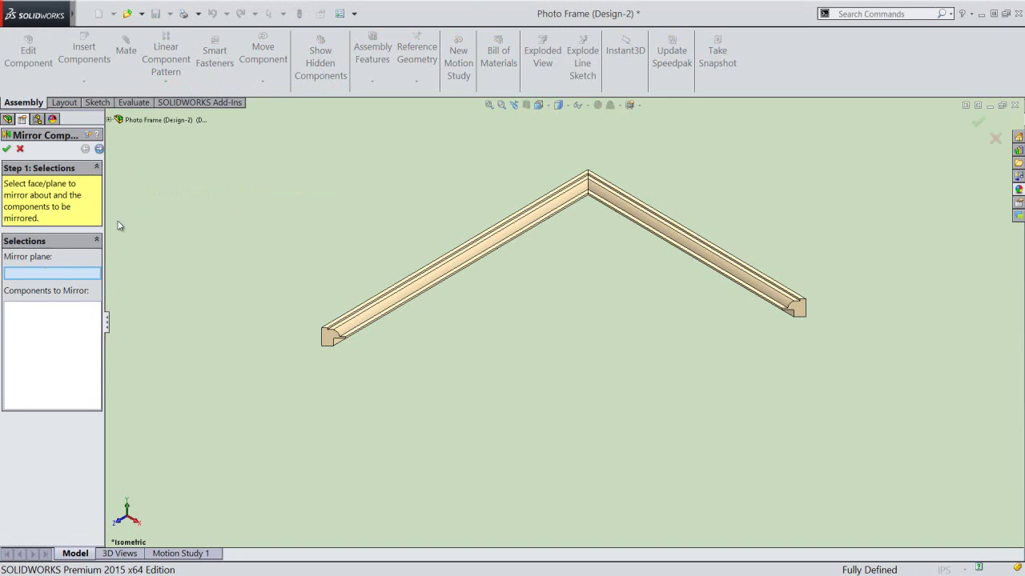
click(109, 121)
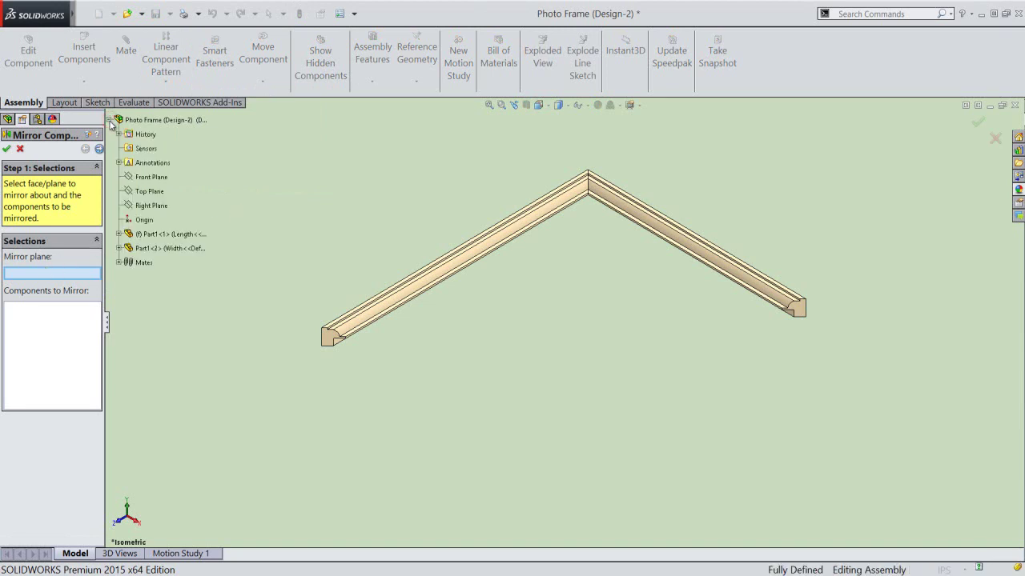
click(118, 234)
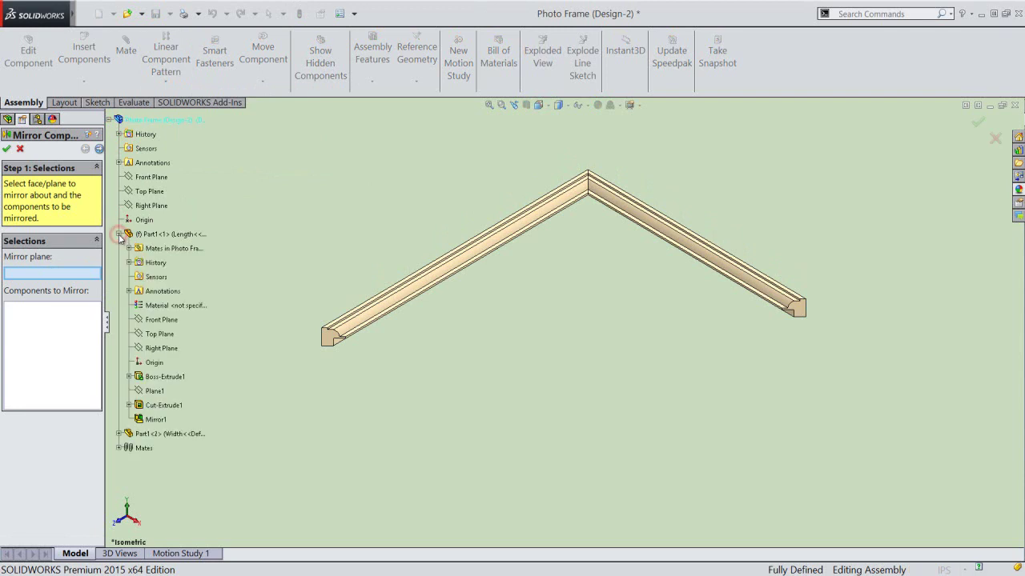
click(164, 320)
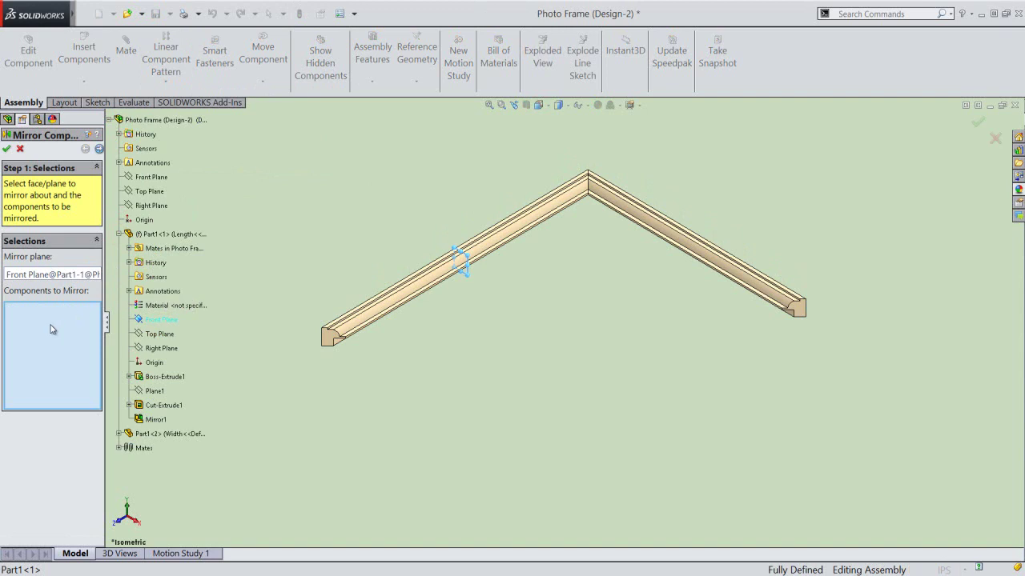
click(631, 209)
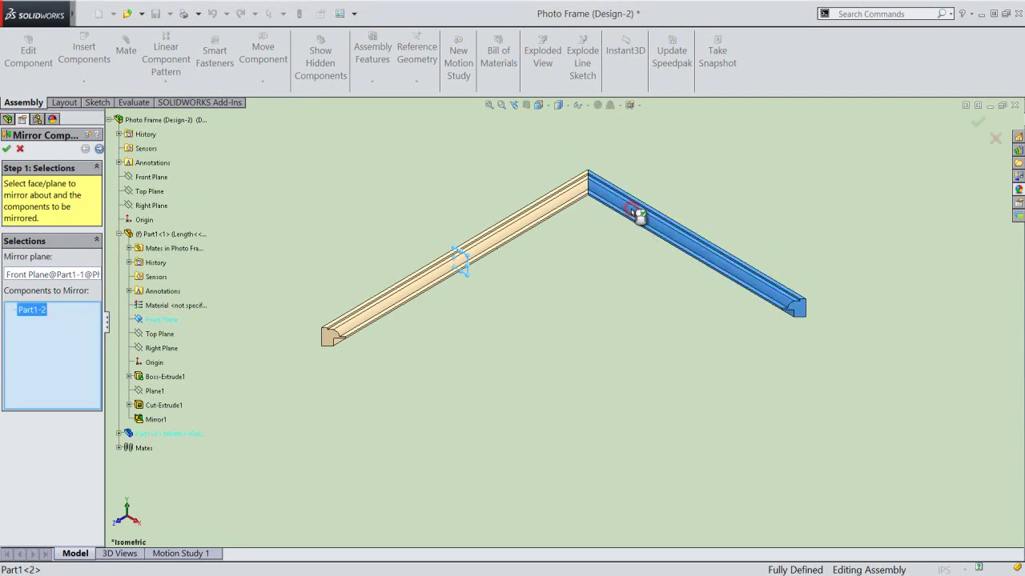
click(6, 149)
click(400, 195)
Step: Mirror Part1-1 about Part1<2>'s Front Plane via Recent Commands, closing the rectangle
right_click(83, 192)
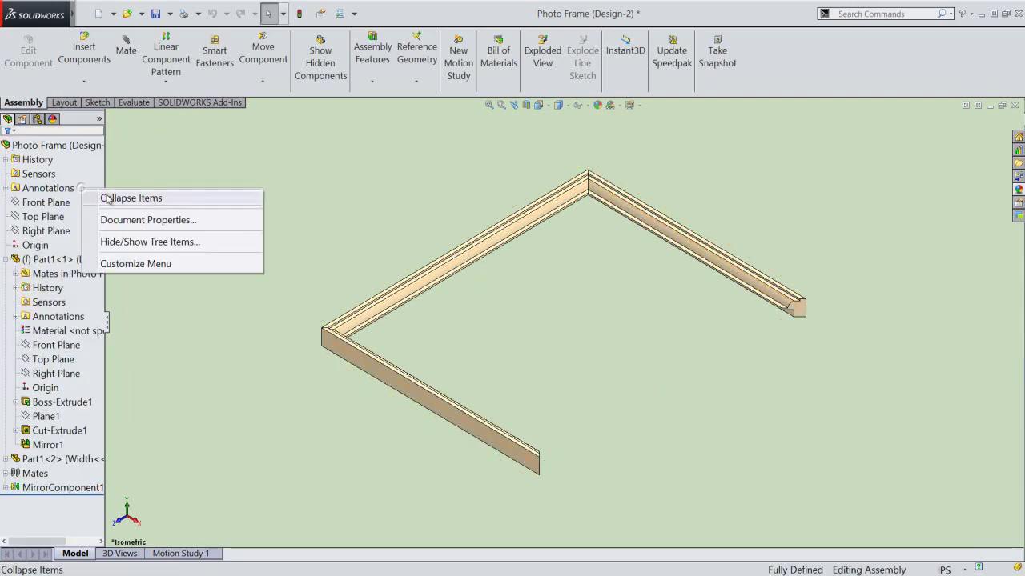
click(105, 198)
click(223, 198)
right_click(223, 198)
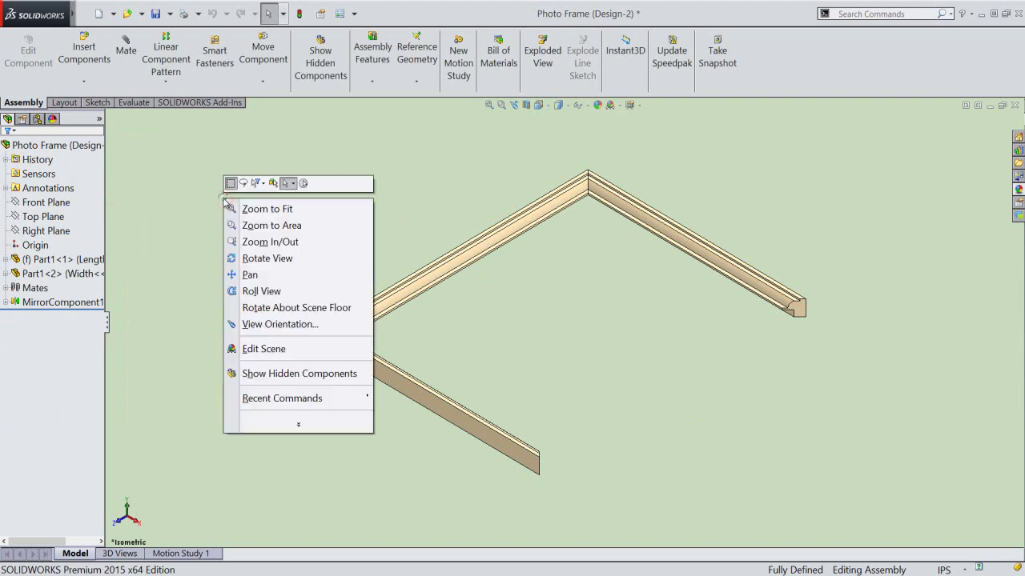
mouse_move(282, 398)
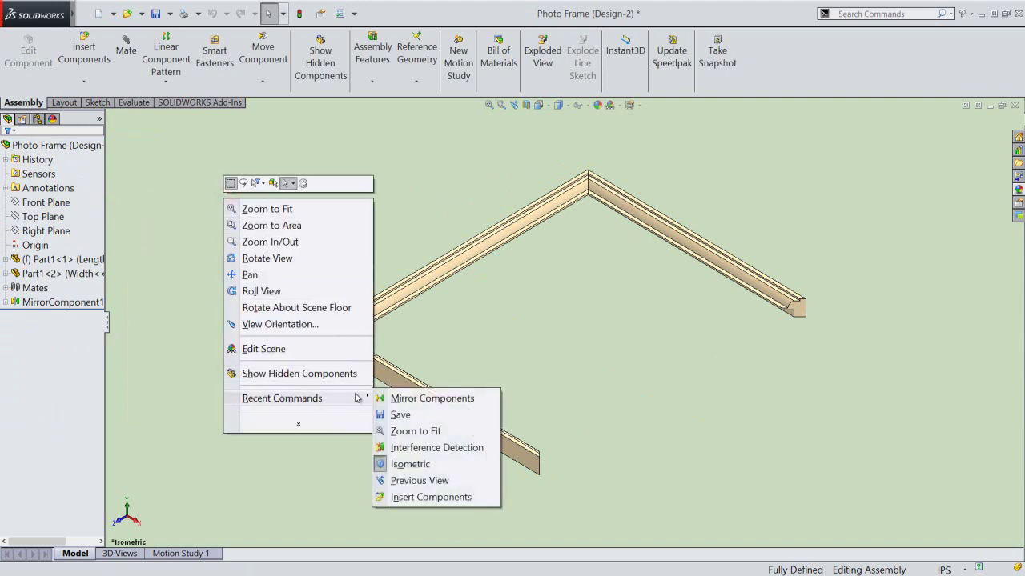
click(469, 399)
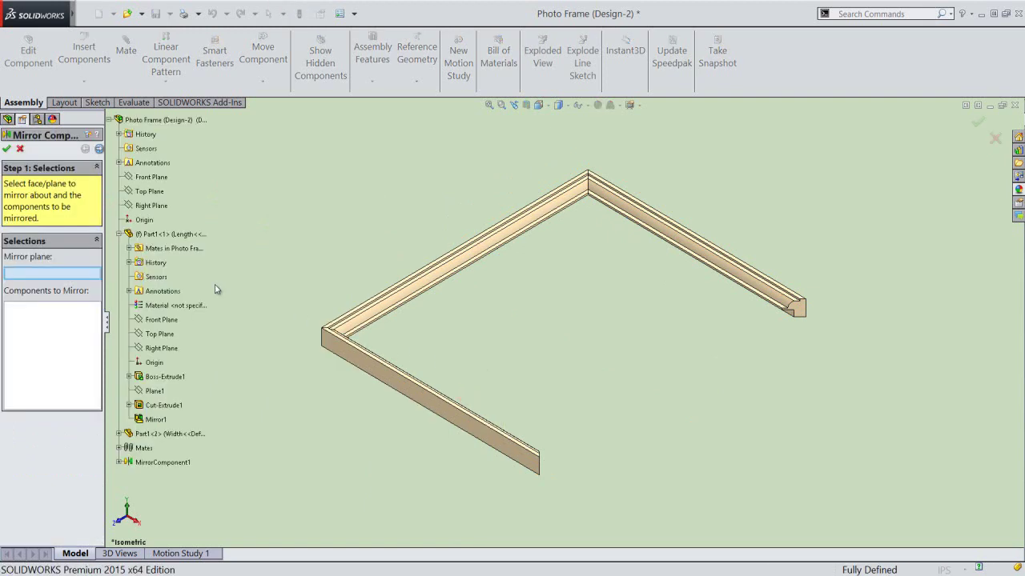
click(119, 235)
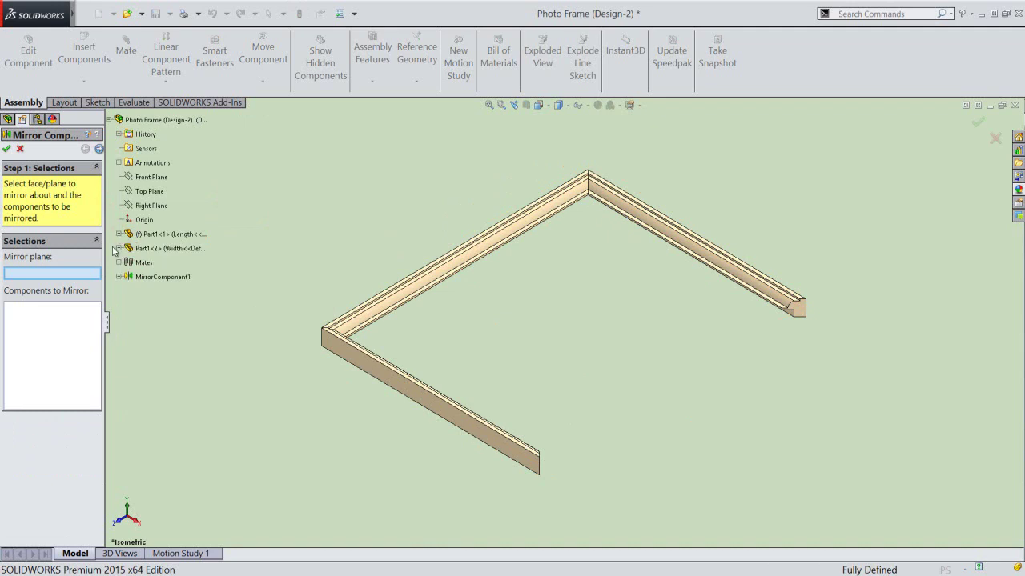
click(118, 249)
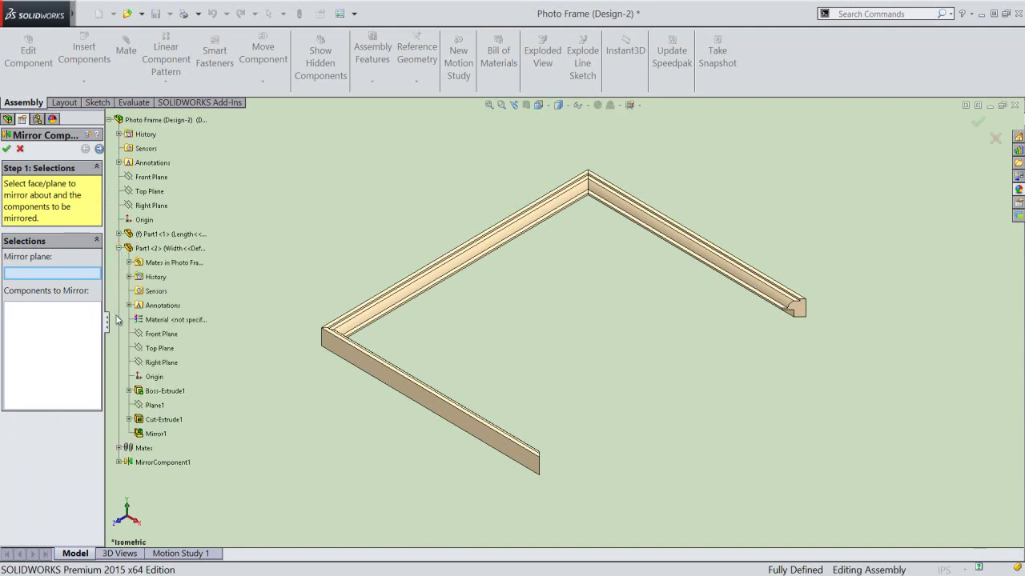
click(152, 335)
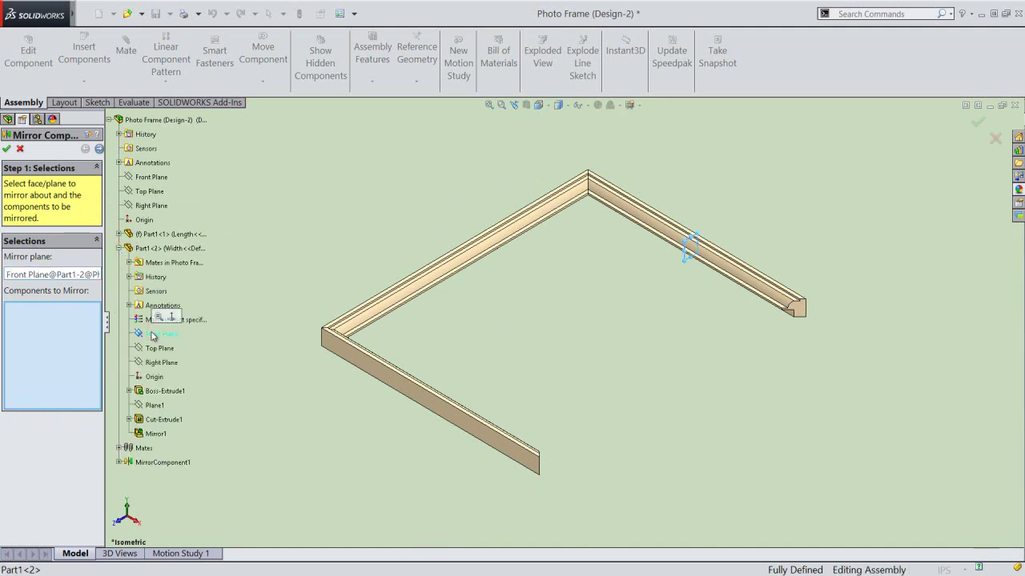
click(429, 286)
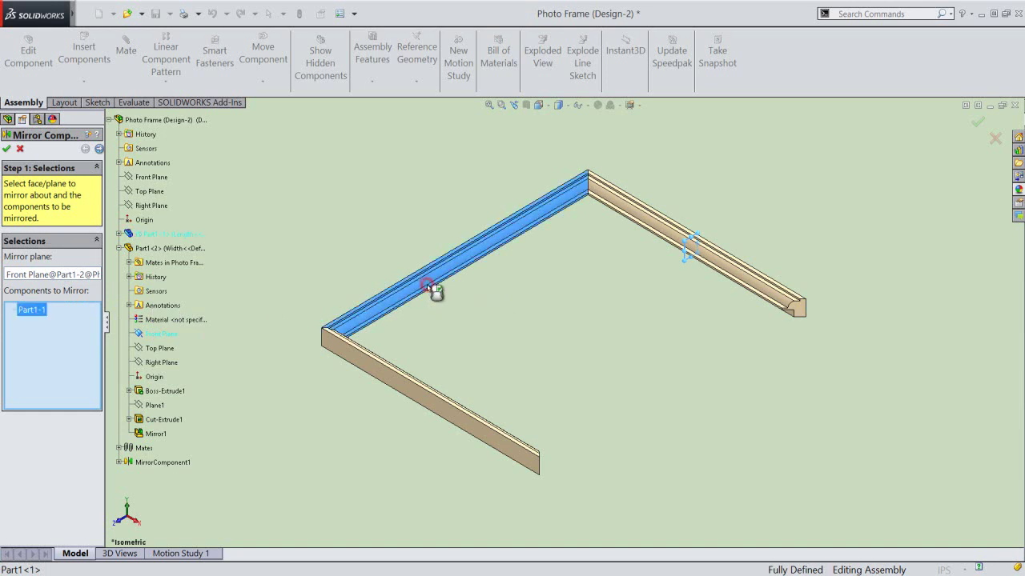
right_click(259, 183)
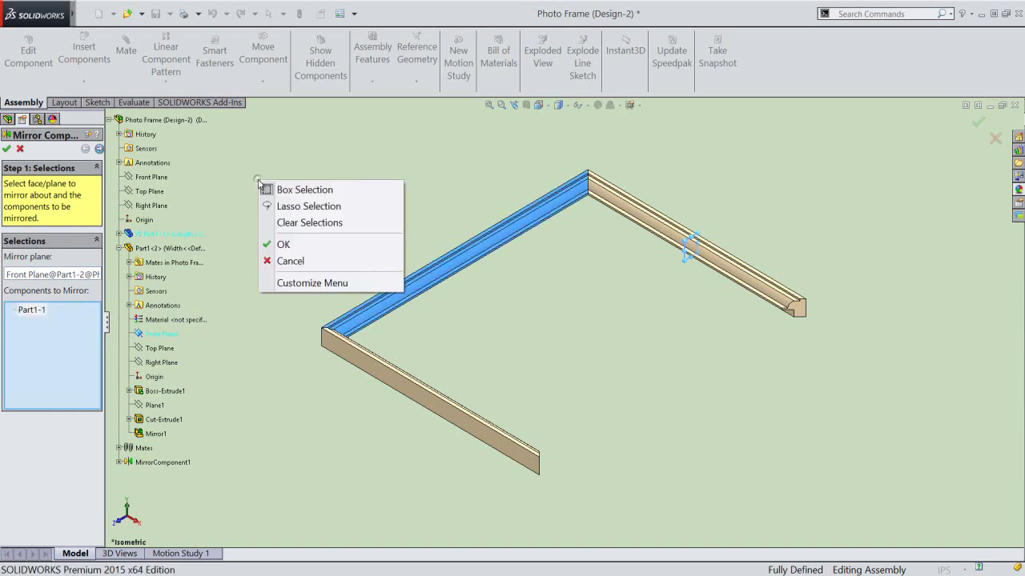
click(273, 248)
Step: Collapse the design tree and save the completed frame assembly
right_click(78, 169)
click(80, 171)
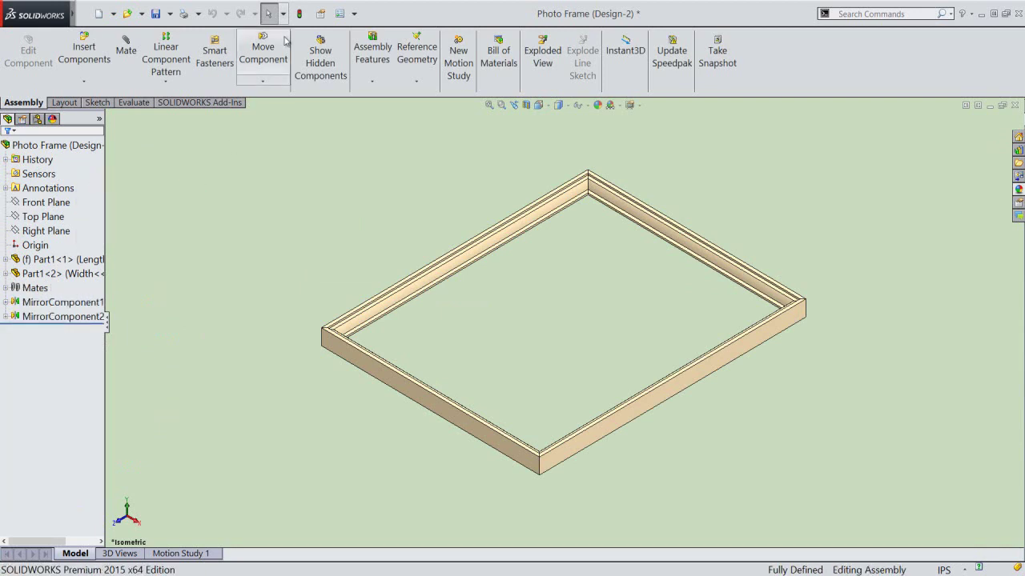
click(156, 15)
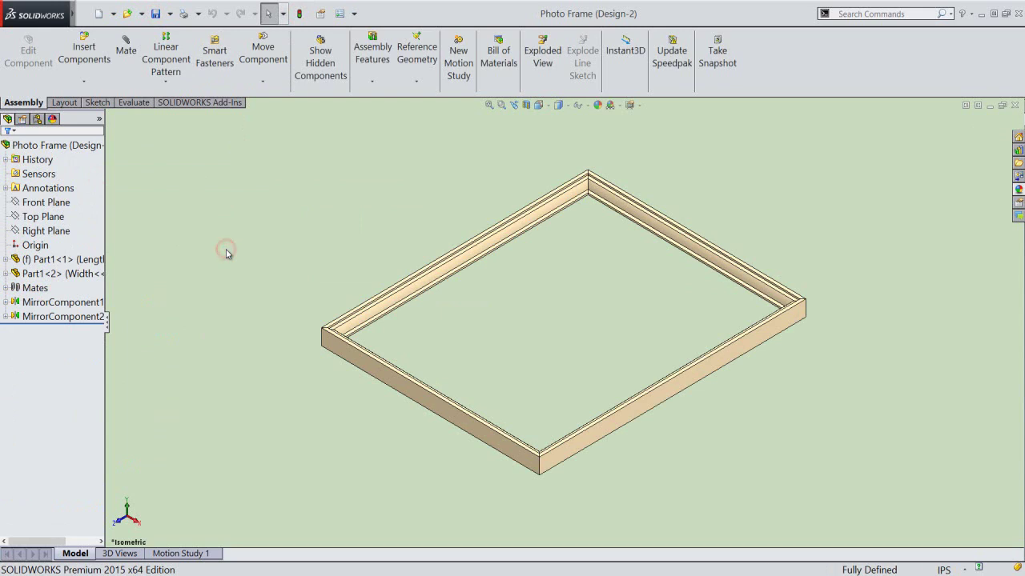
Step: Hide the FeatureManager panel, disable large text buttons, and hide the Task Pane and heads-up toolbar
click(108, 320)
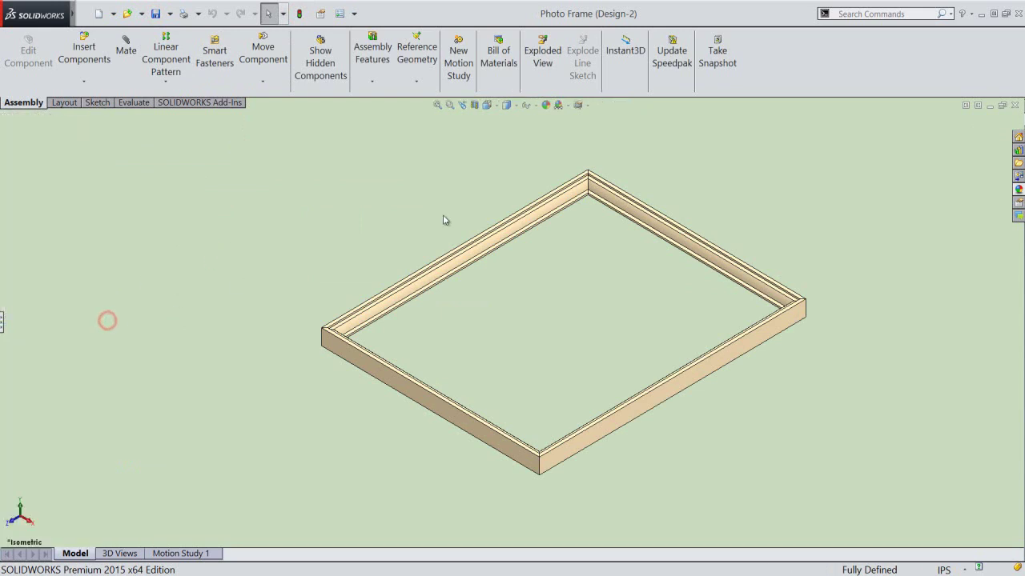
right_click(780, 78)
click(792, 34)
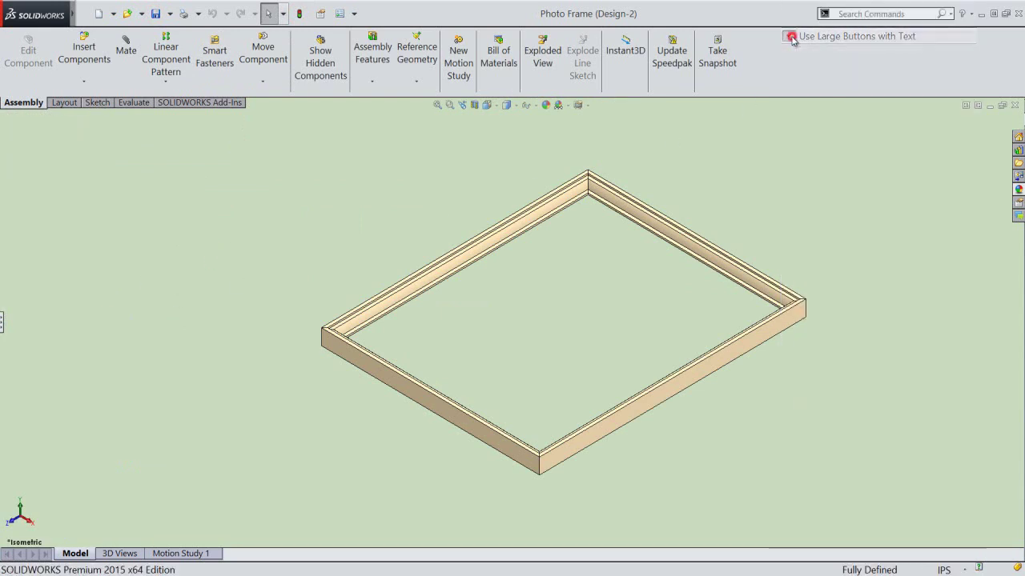
right_click(793, 40)
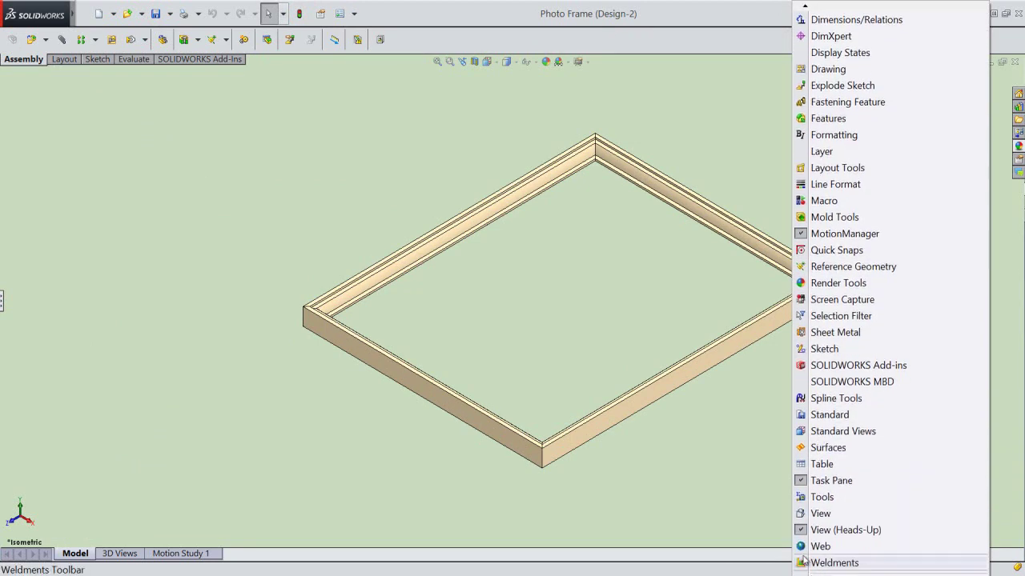
click(807, 481)
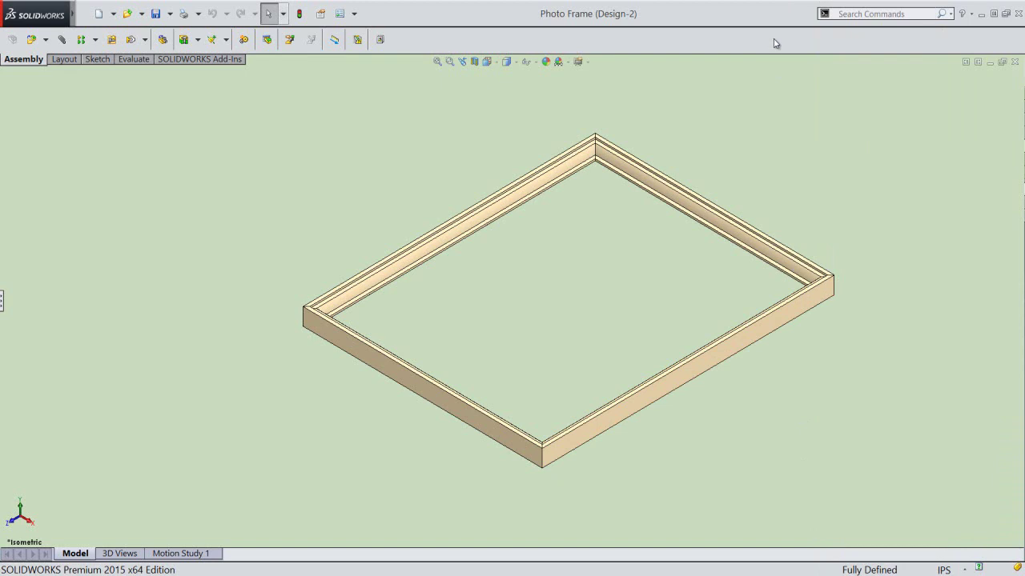
right_click(775, 42)
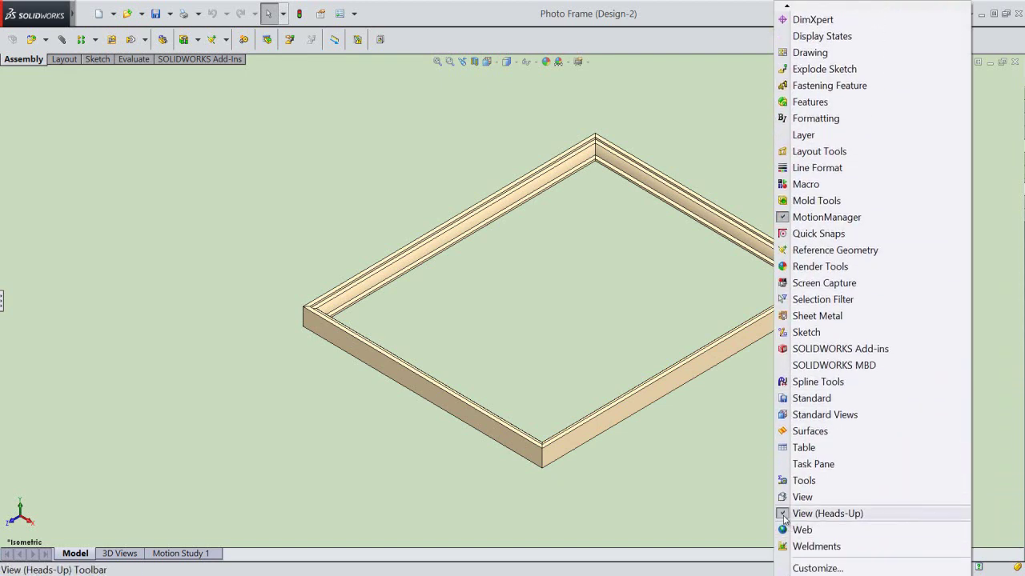
click(783, 516)
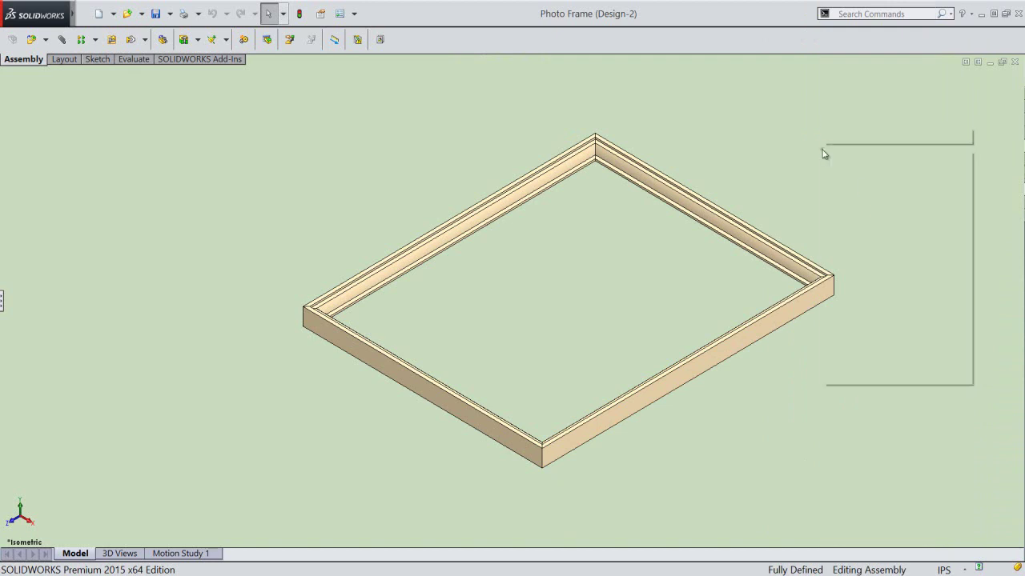
right_click(822, 150)
Step: Pan the frame left and zoom in slightly on it
click(839, 228)
drag(672, 298, 649, 297)
right_click(592, 217)
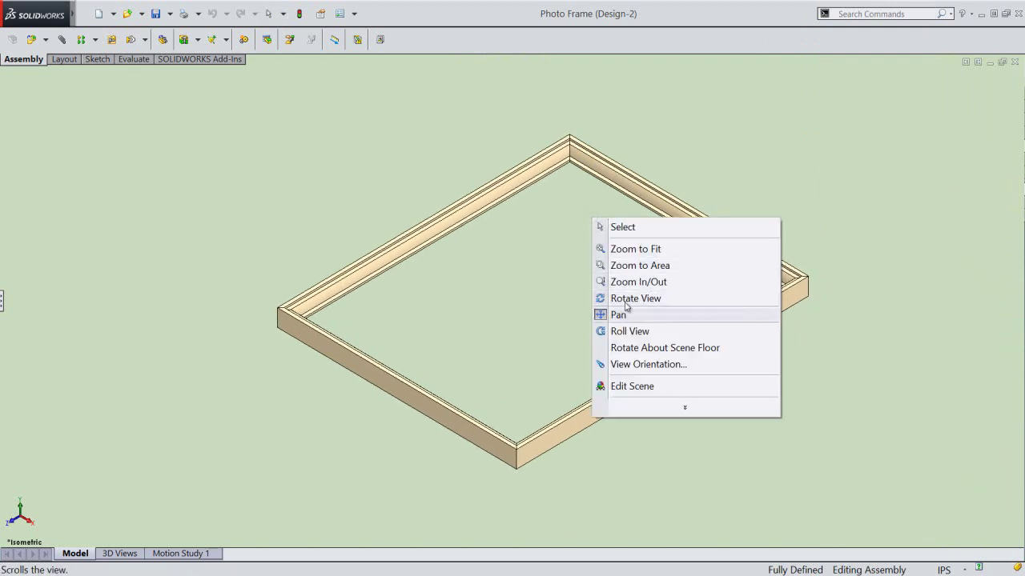
click(641, 281)
drag(640, 283, 640, 272)
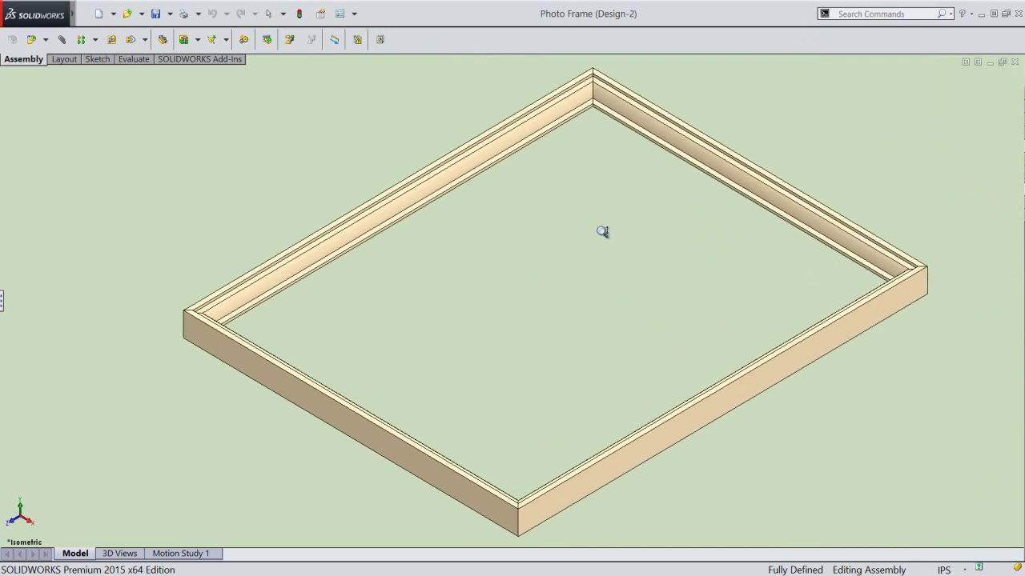
right_click(557, 211)
click(567, 215)
Step: View the frame from the Right and Bottom, then return to Isometric with the tree shown
key(space)
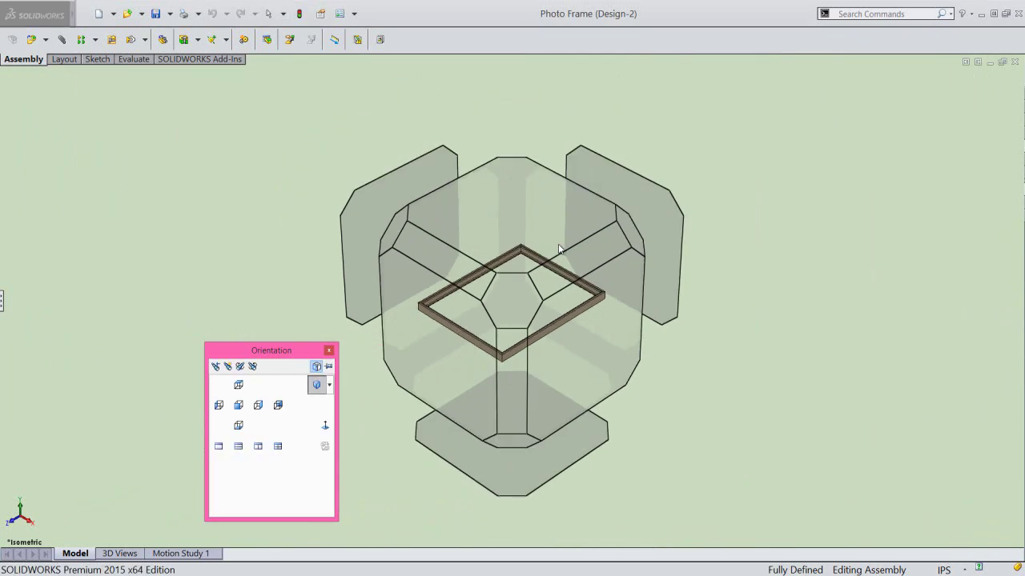
click(567, 337)
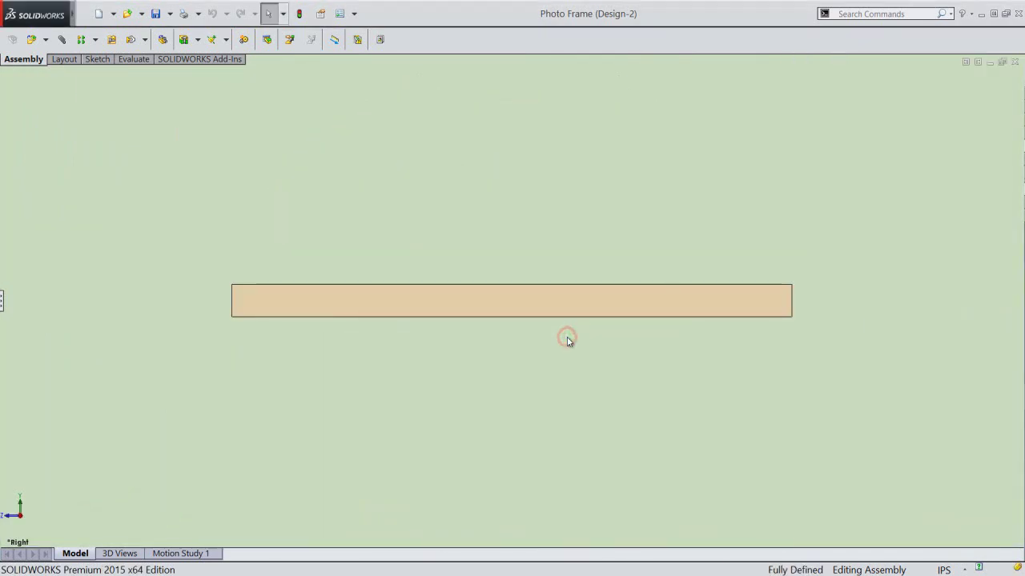
key(space)
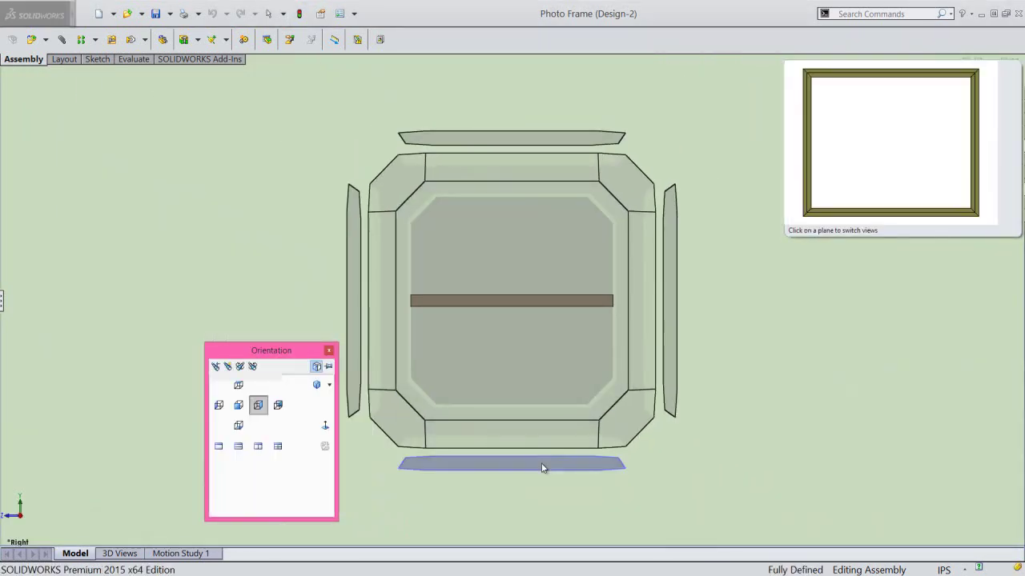
click(542, 467)
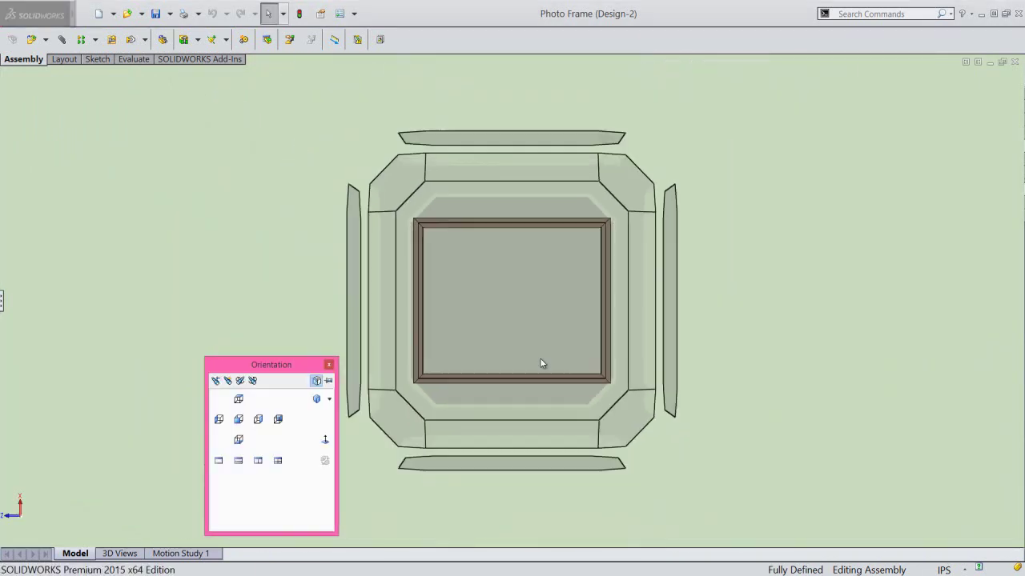
click(524, 461)
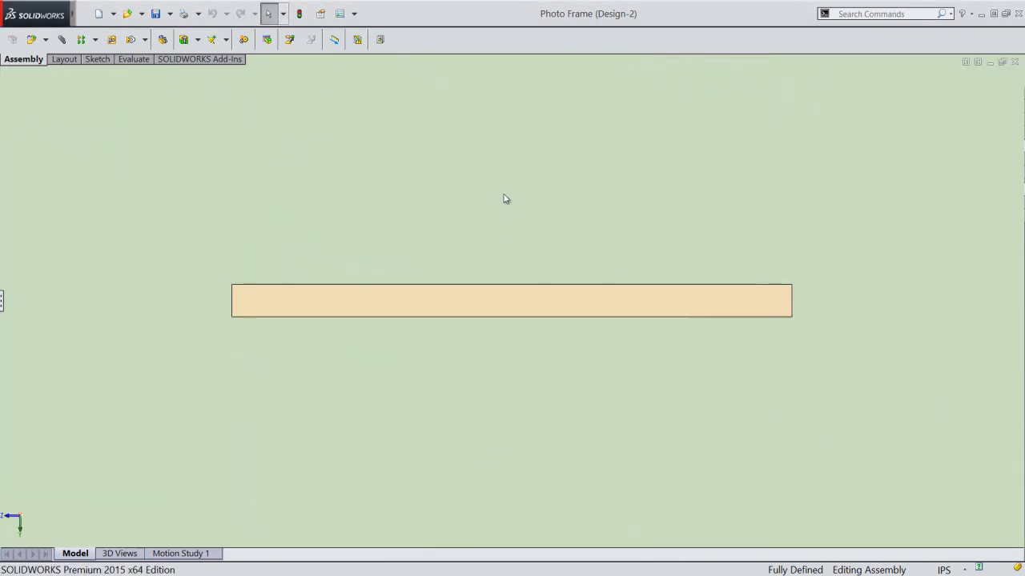
key(space)
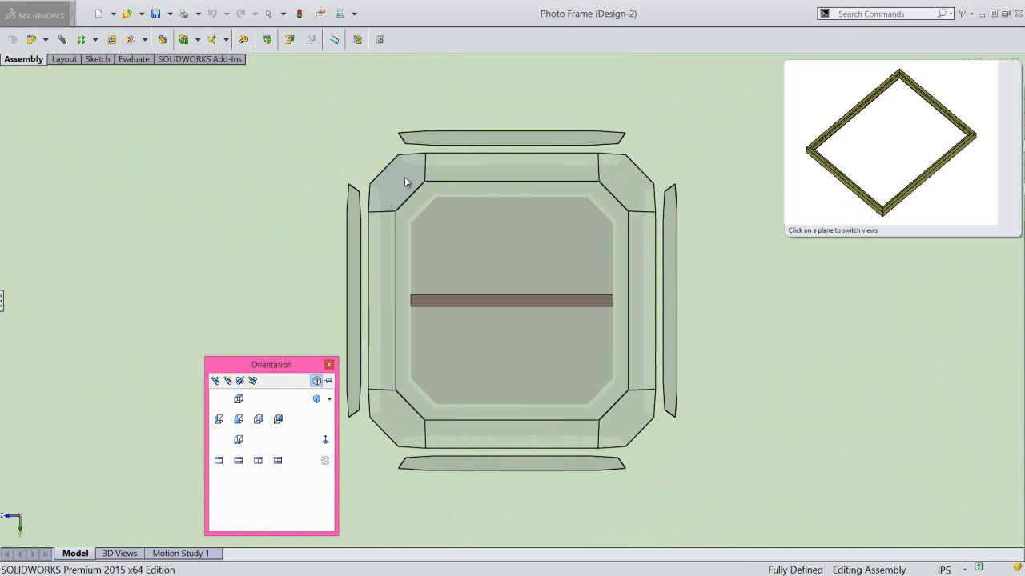
click(404, 178)
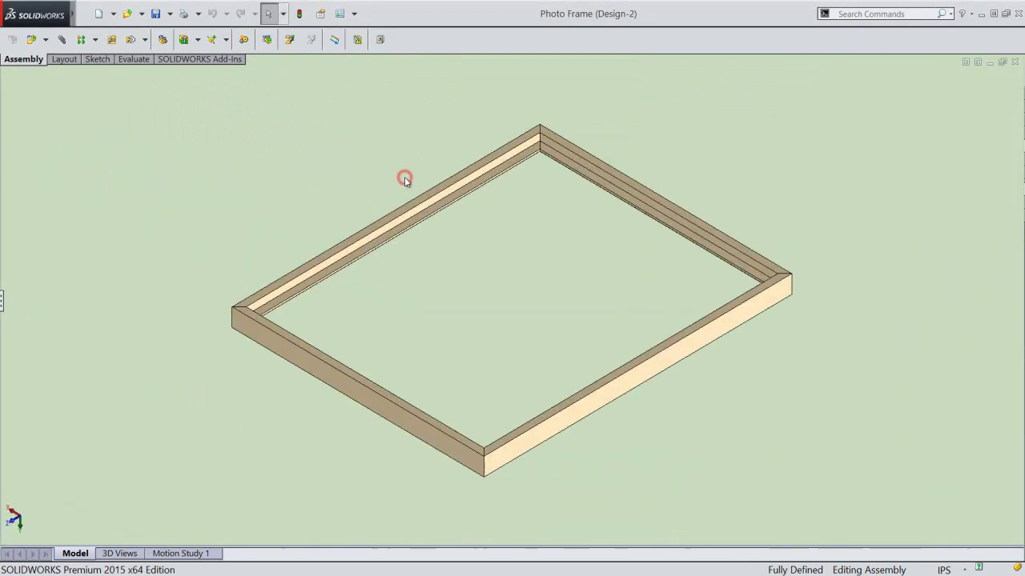
click(3, 303)
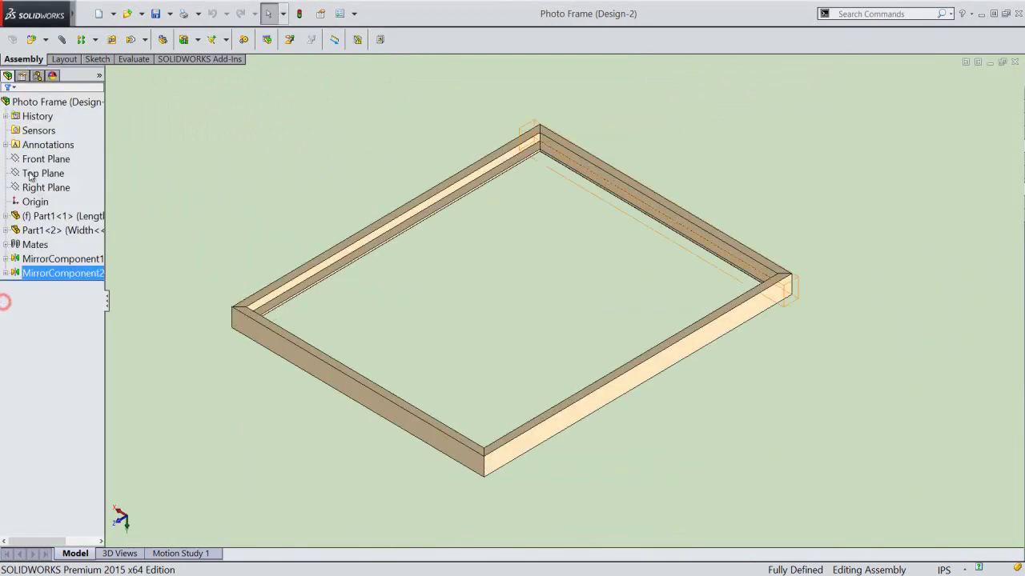
Step: Add directional light Directional4 above the frame with brightness 0.26
click(52, 76)
click(6, 135)
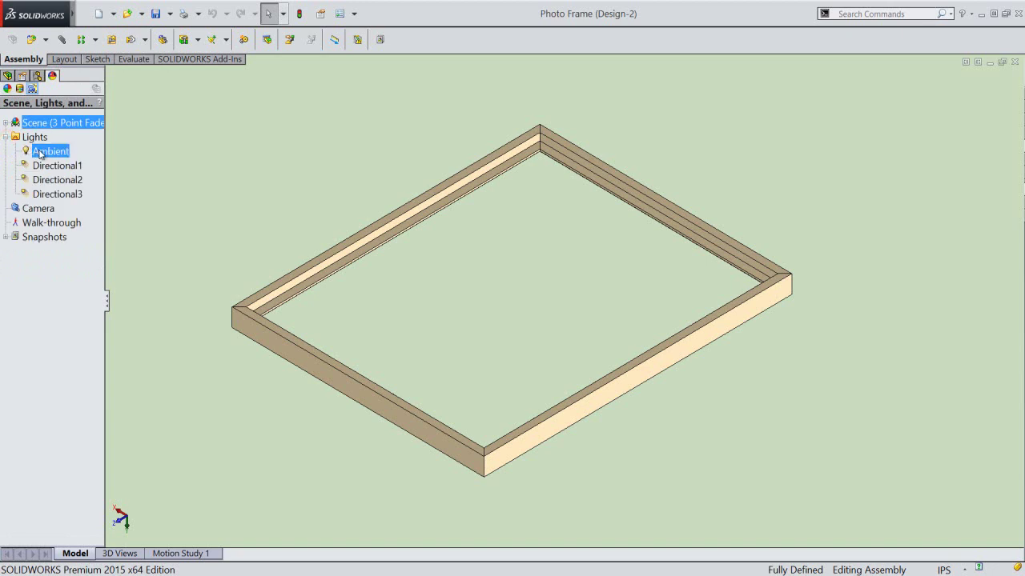
right_click(42, 152)
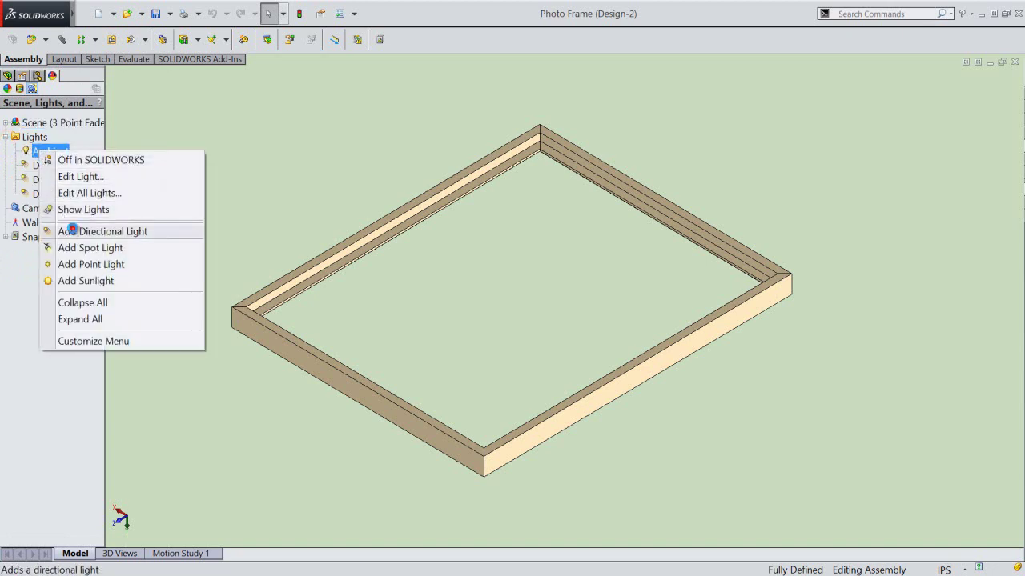
click(70, 232)
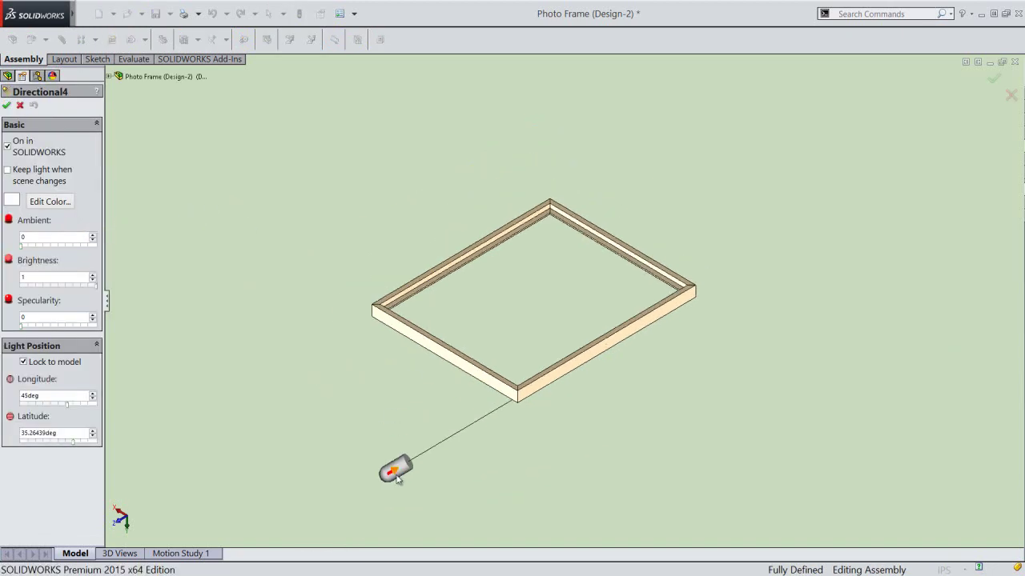
mouse_move(392, 470)
mouse_down()
mouse_move(468, 258)
mouse_move(551, 148)
mouse_move(658, 145)
mouse_move(579, 158)
mouse_up()
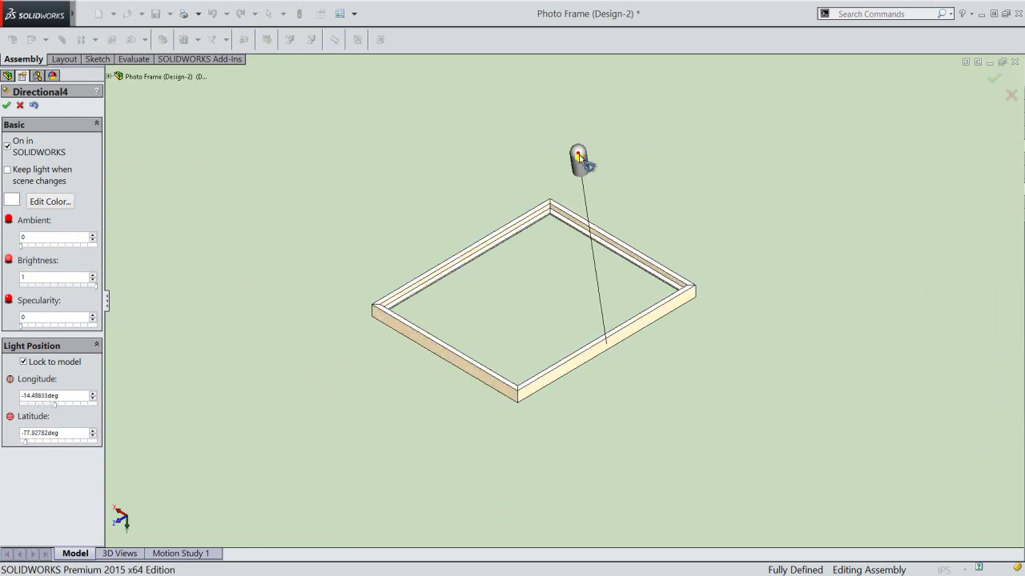
drag(97, 285, 43, 293)
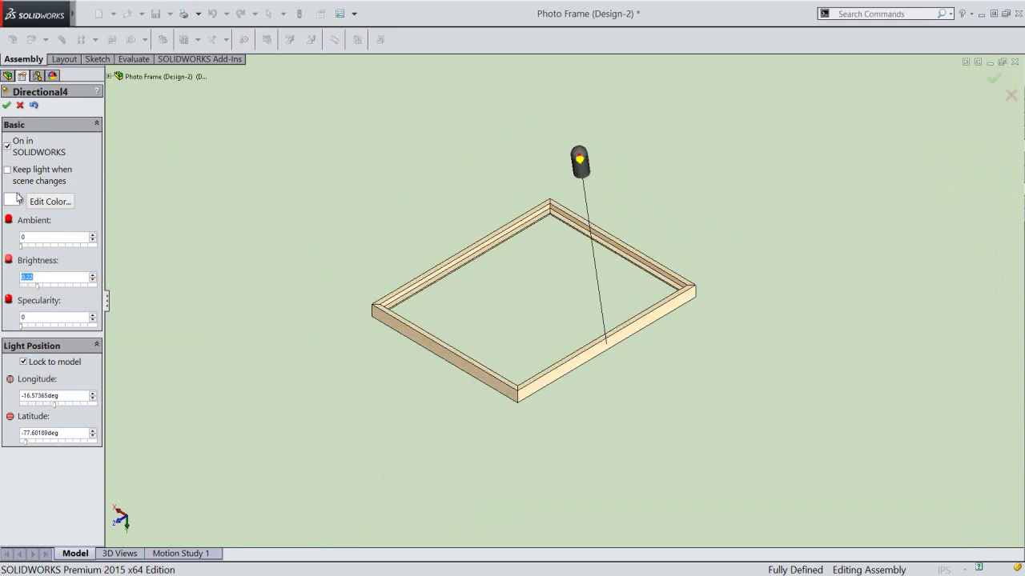
click(7, 107)
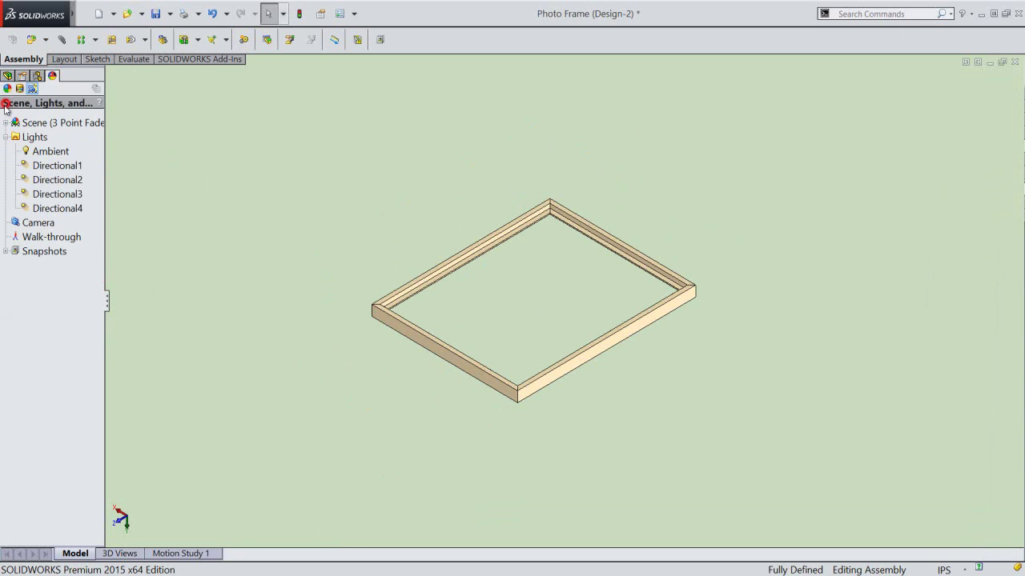
Step: Collapse the side panel, zoom in closer on the frame, and pan it upward
click(105, 302)
scroll(481, 281, down, 4)
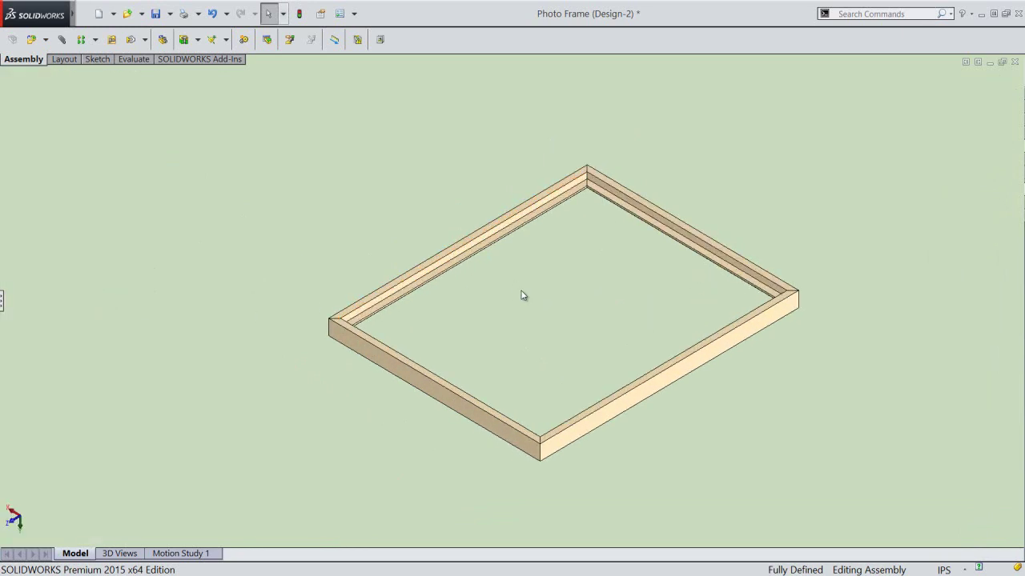
right_click(542, 271)
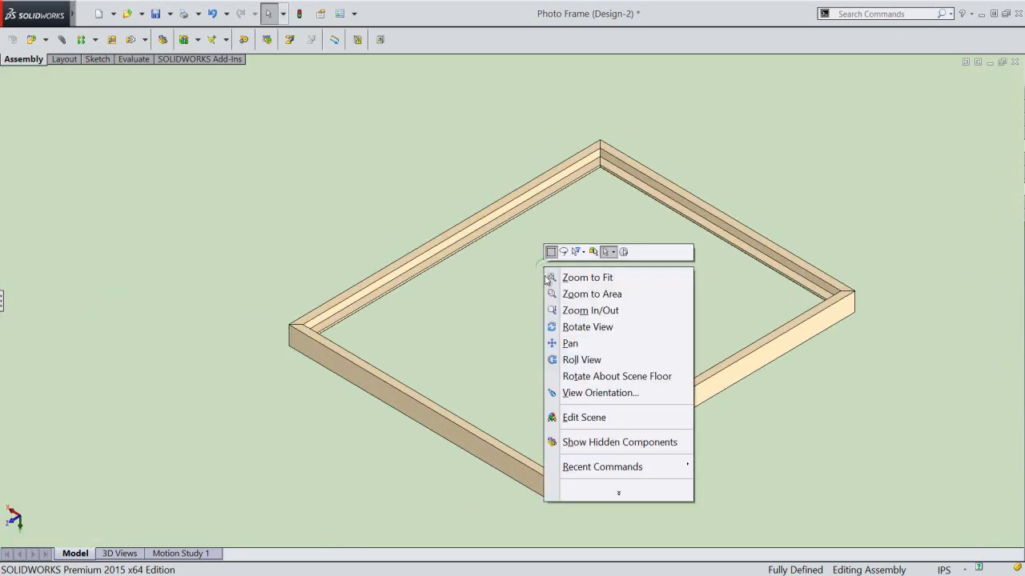
click(565, 311)
drag(565, 309, 574, 293)
right_click(567, 289)
click(593, 385)
drag(585, 380, 580, 354)
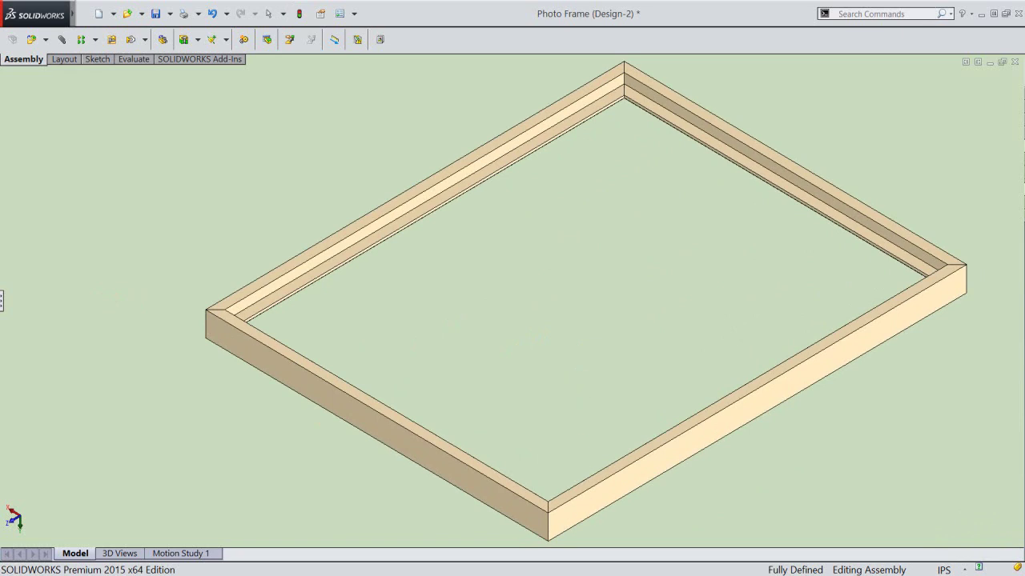
right_click(601, 242)
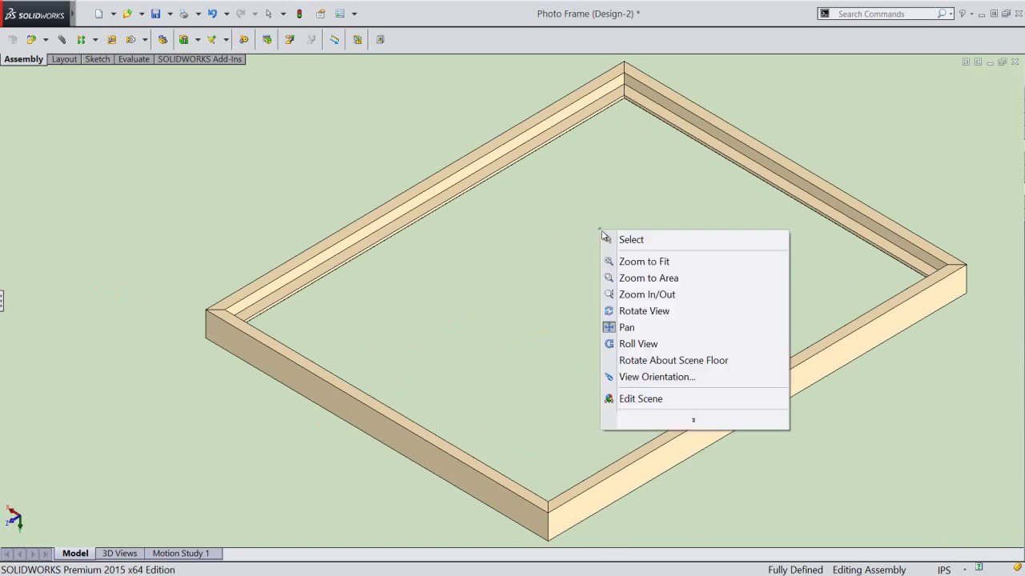
click(622, 238)
Step: Snap back to Isometric and reopen the scene panel with Lights collapsed
key(space)
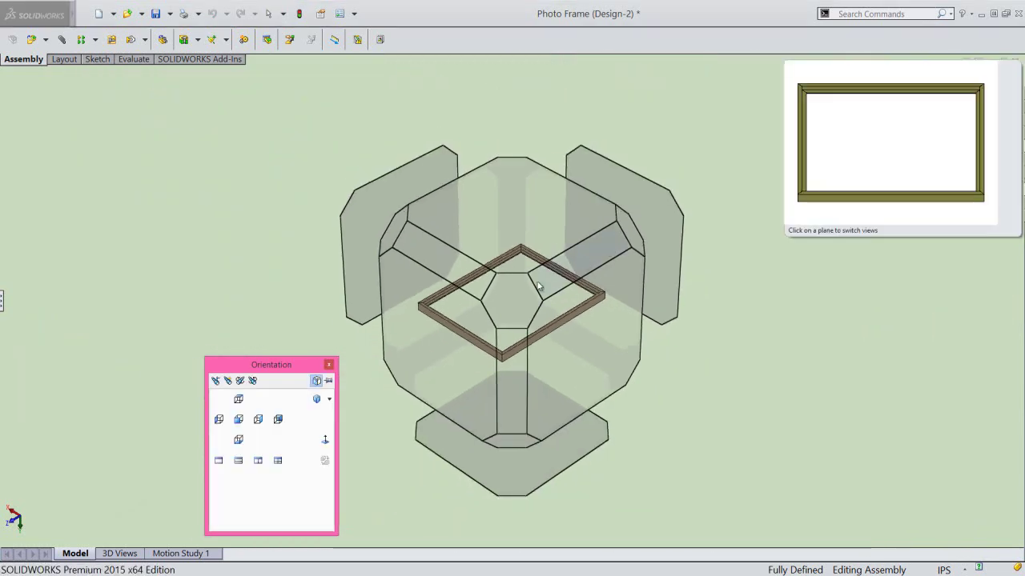
click(317, 400)
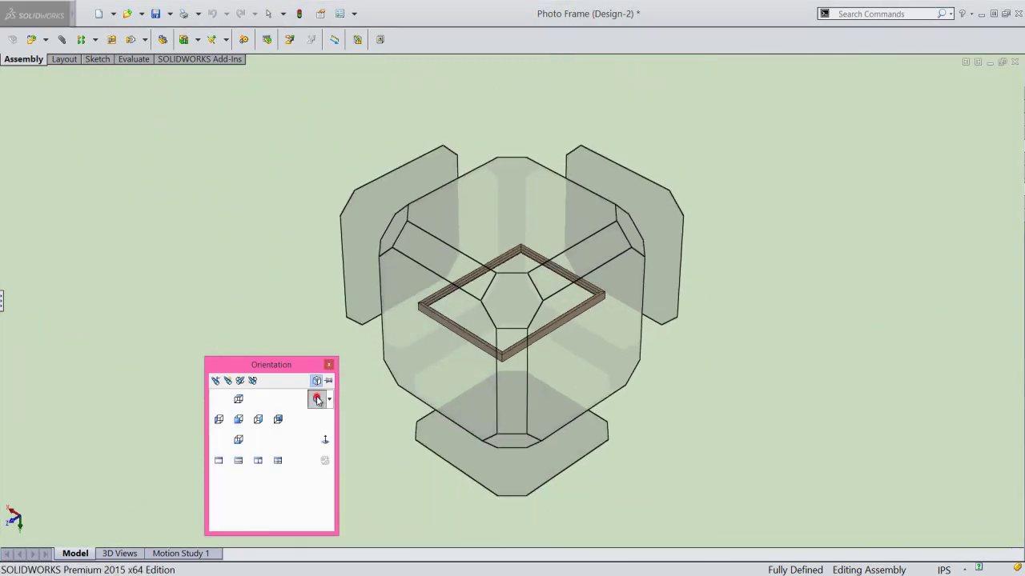
click(3, 304)
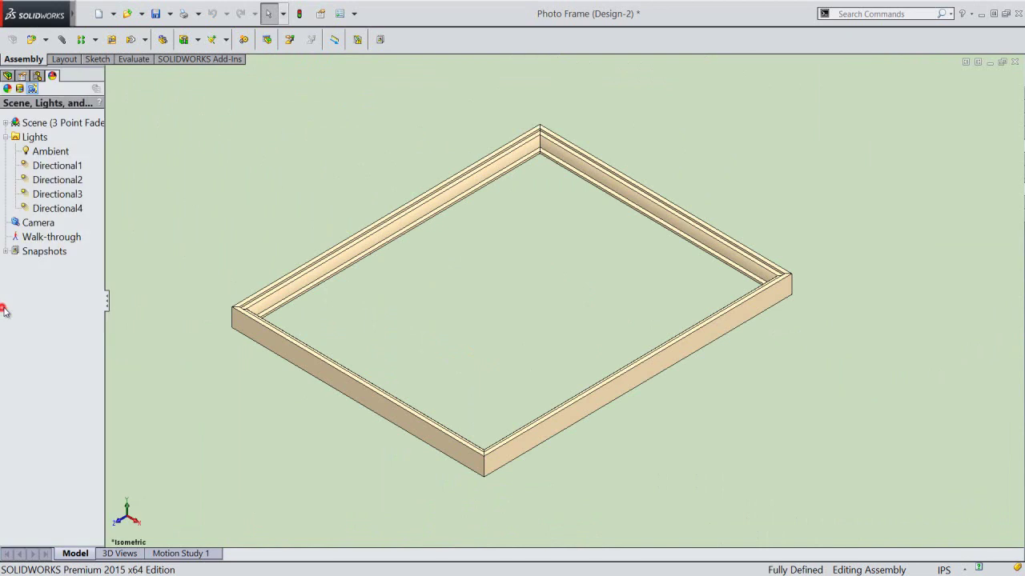
click(6, 138)
Step: Show the assembly tree and enable Use Large Buttons with Text for the command buttons
click(7, 76)
right_click(677, 41)
click(726, 37)
Step: Turn on the Task Pane and the View (Heads-Up) toolbar
right_click(815, 48)
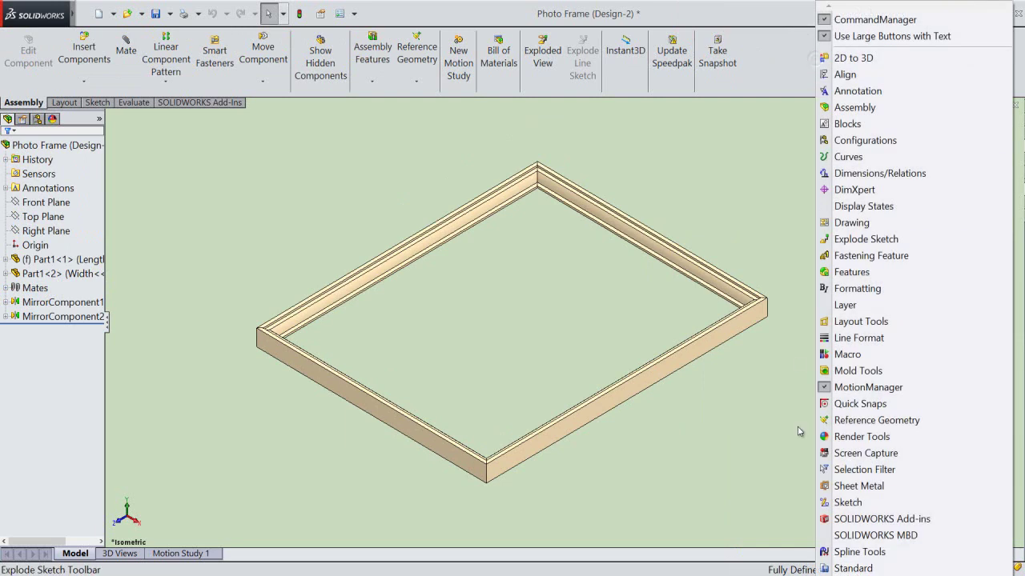
scroll(836, 400, down, 5)
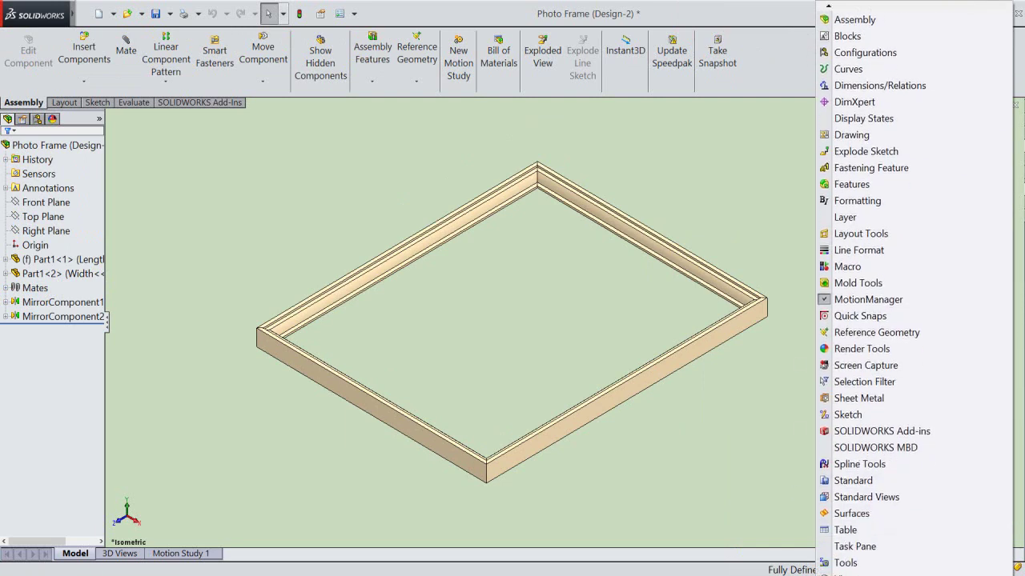
click(834, 485)
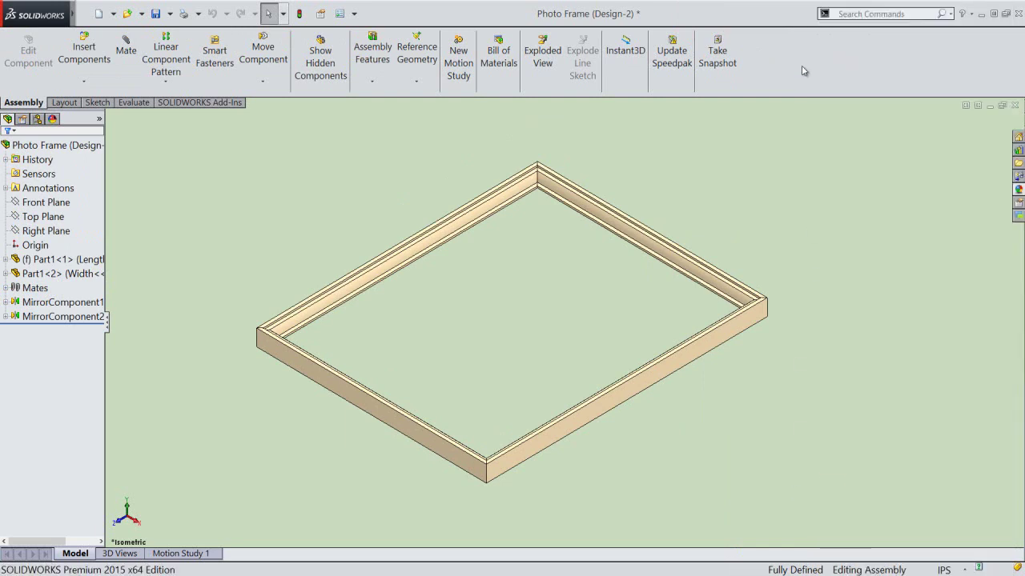
right_click(804, 72)
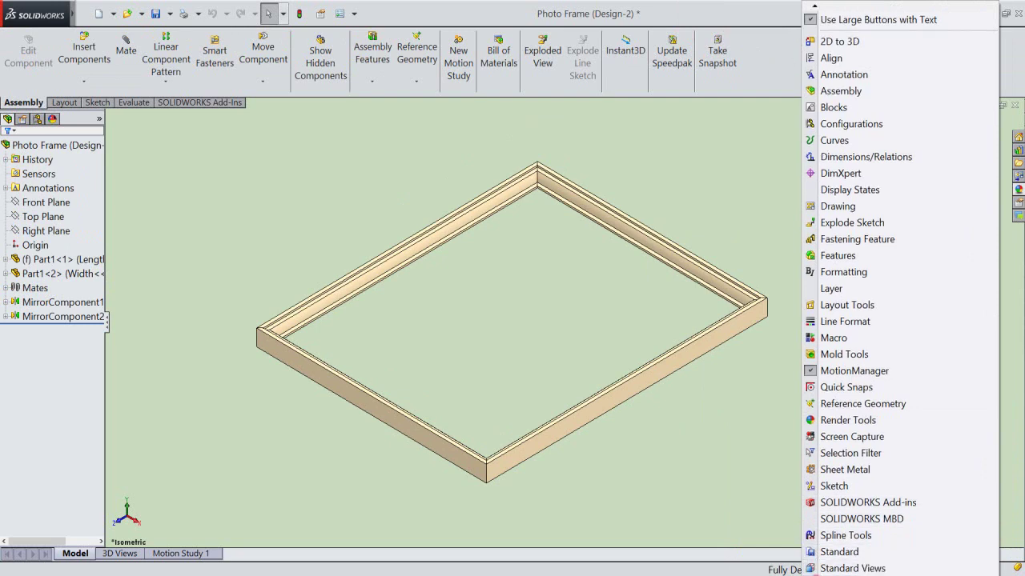
scroll(814, 564, down, 5)
scroll(814, 565, down, 3)
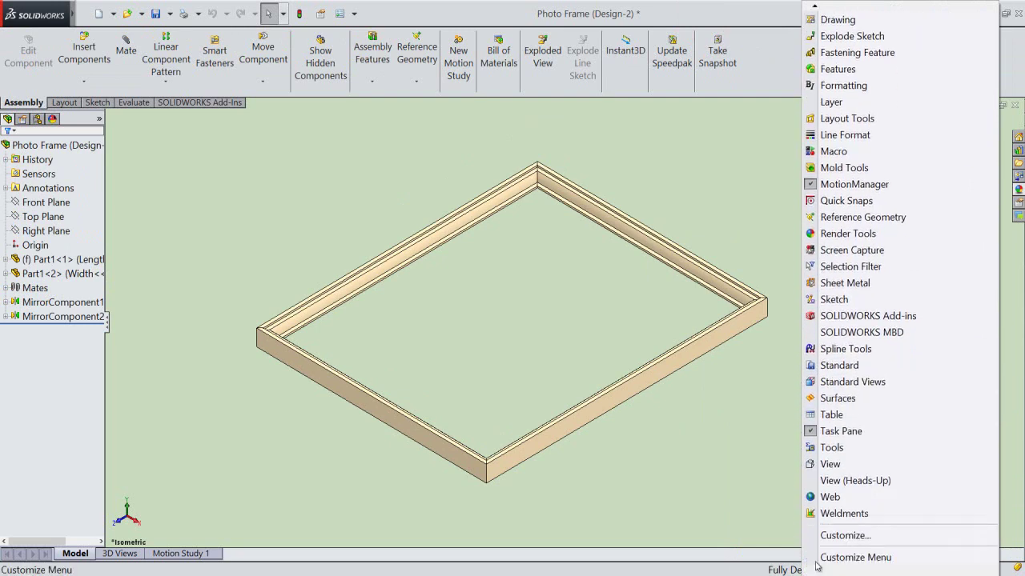
click(815, 479)
Step: Save the Photo Frame (Design-2) assembly
click(854, 238)
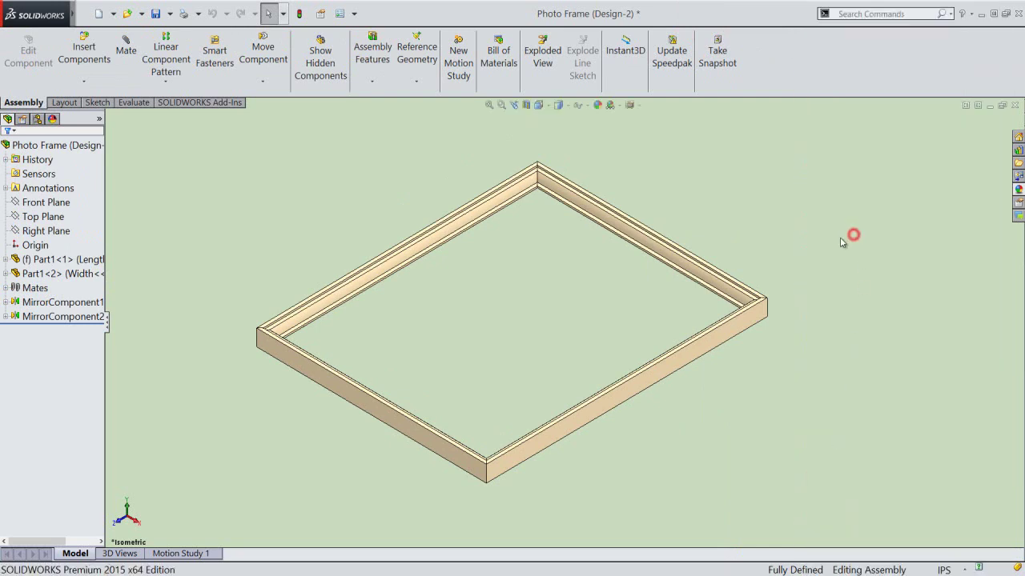
click(155, 14)
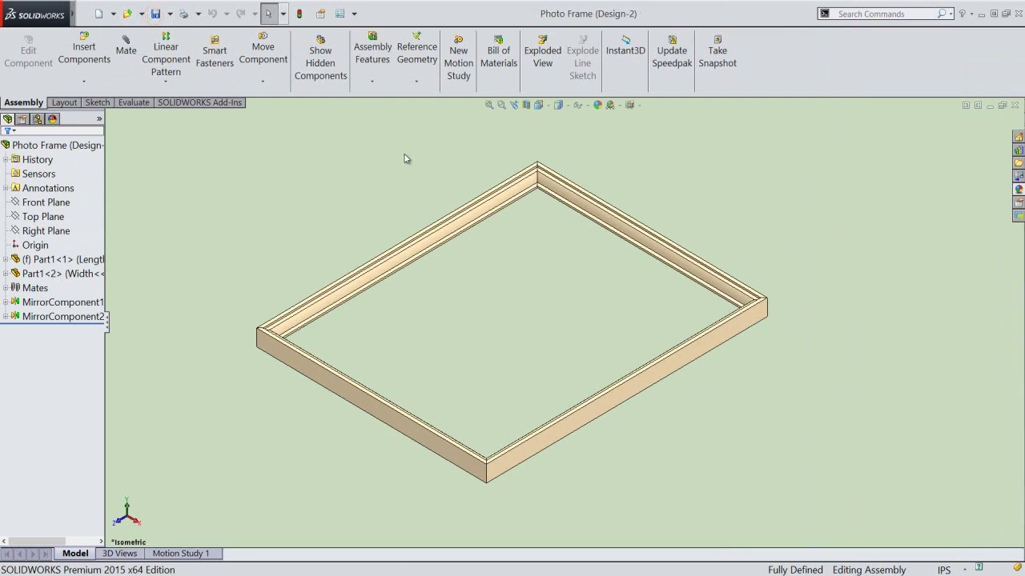
scroll(392, 340, down, 2)
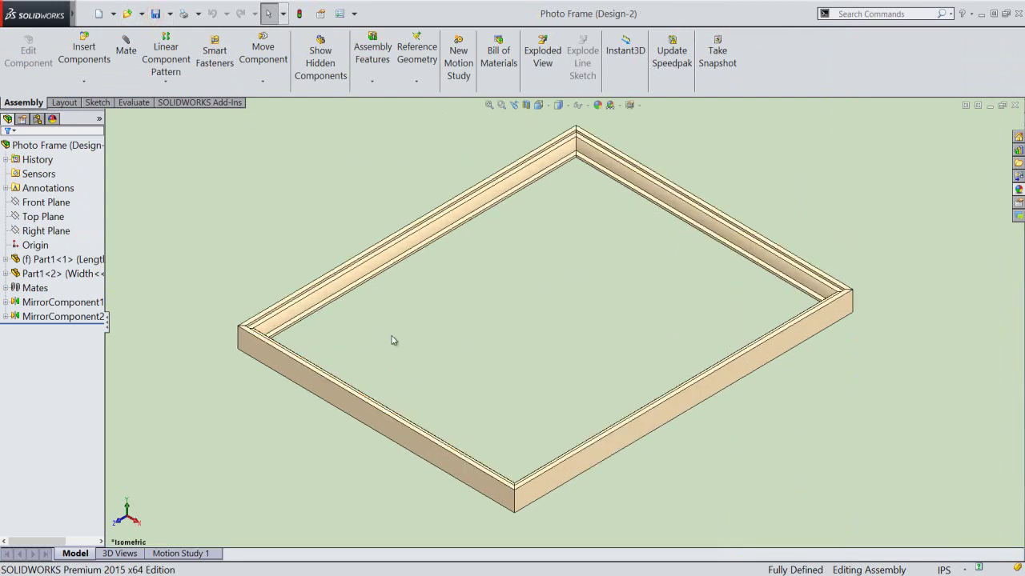